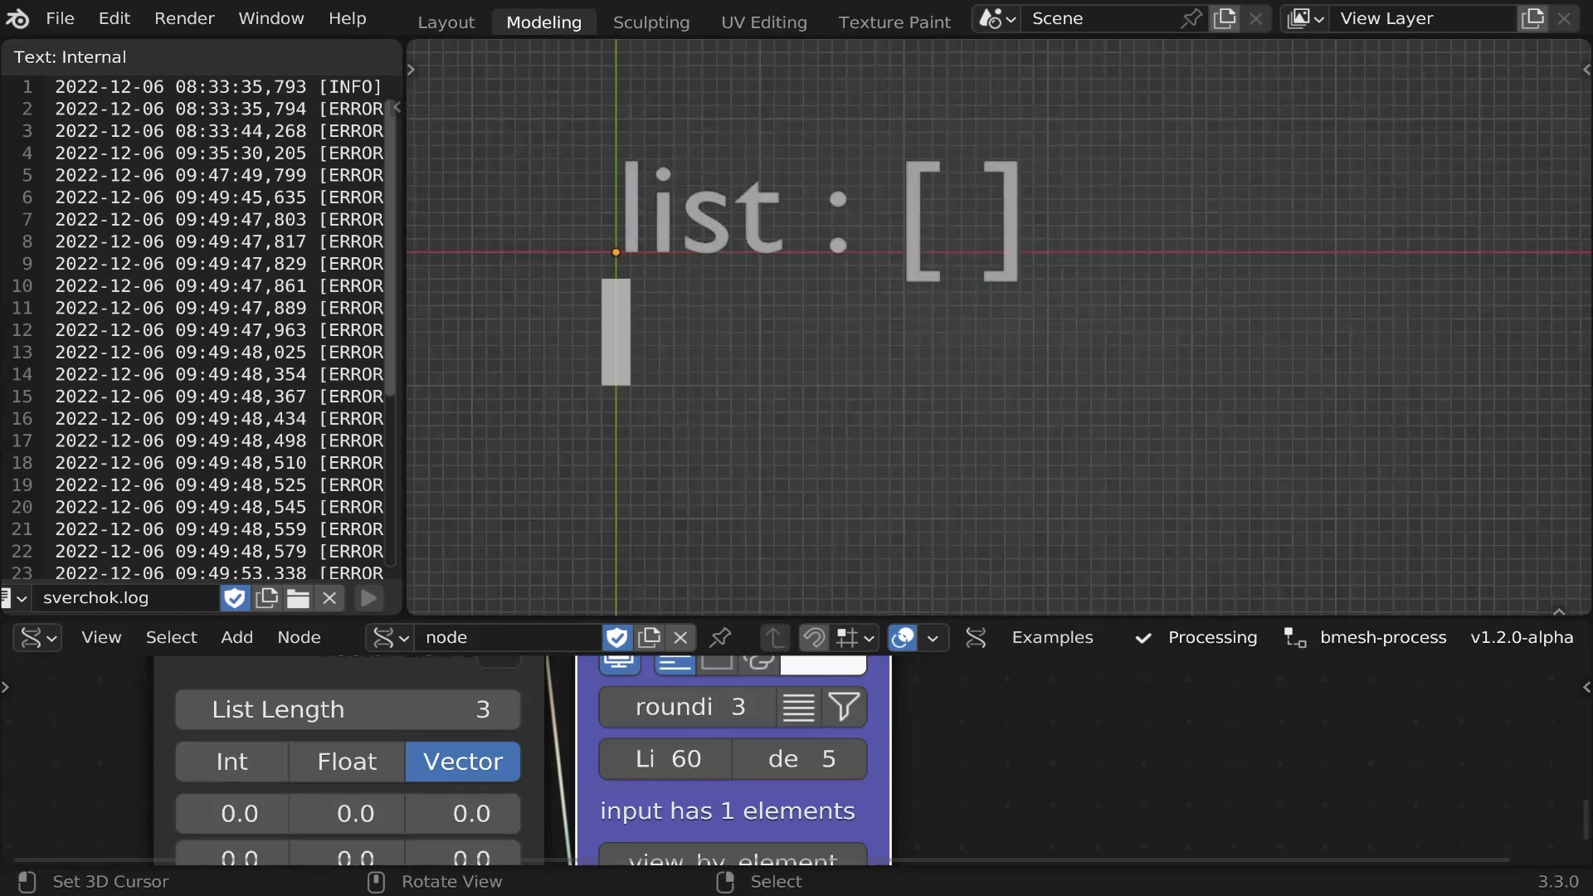
text(tup)
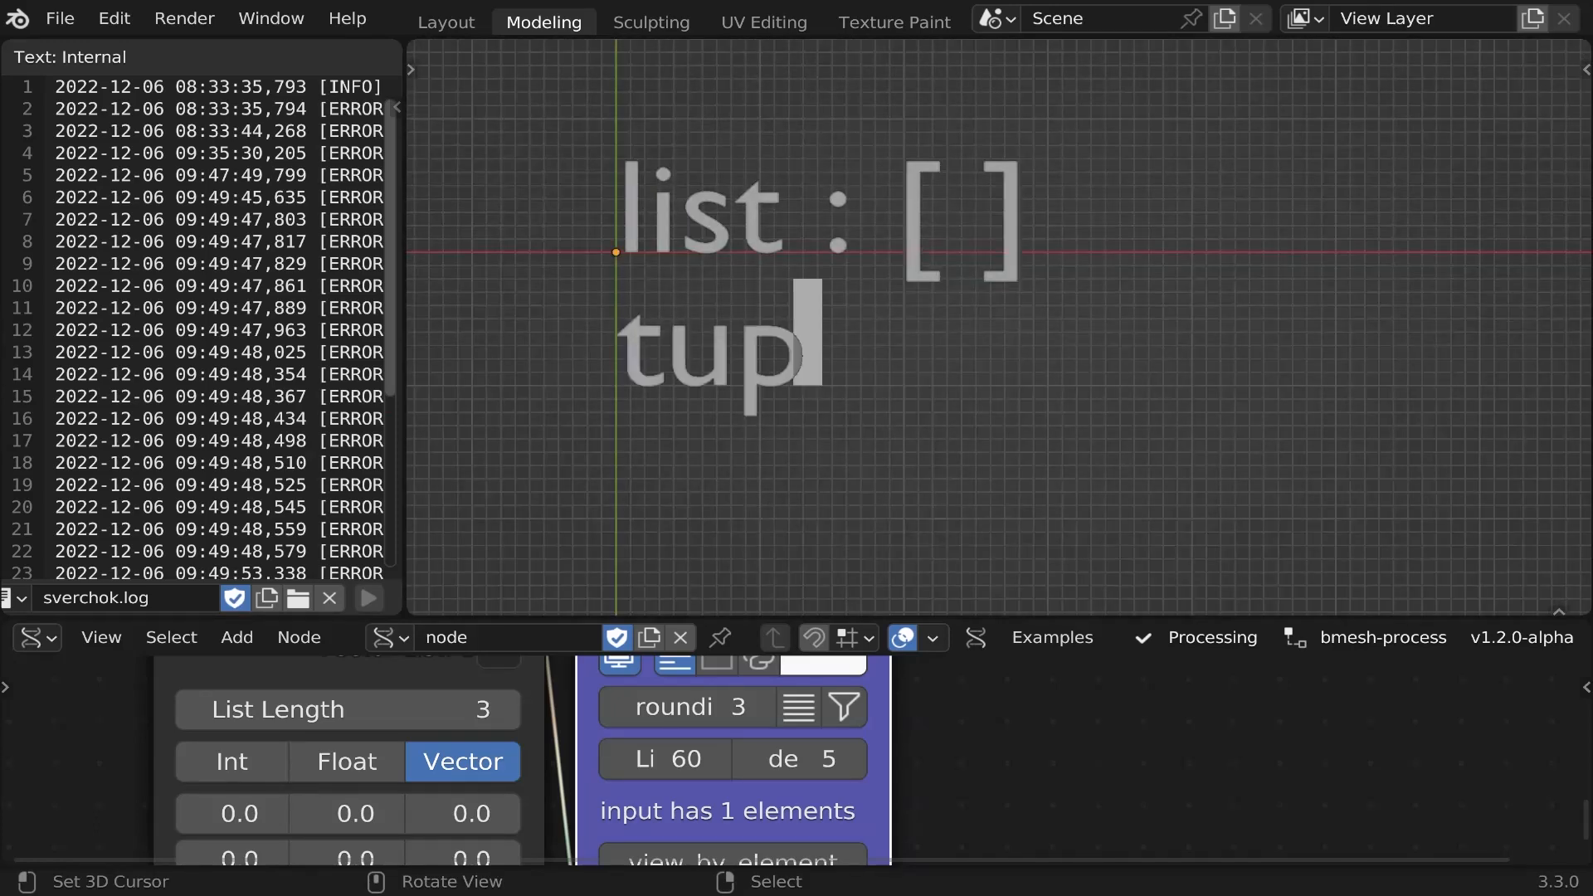
text(le :)
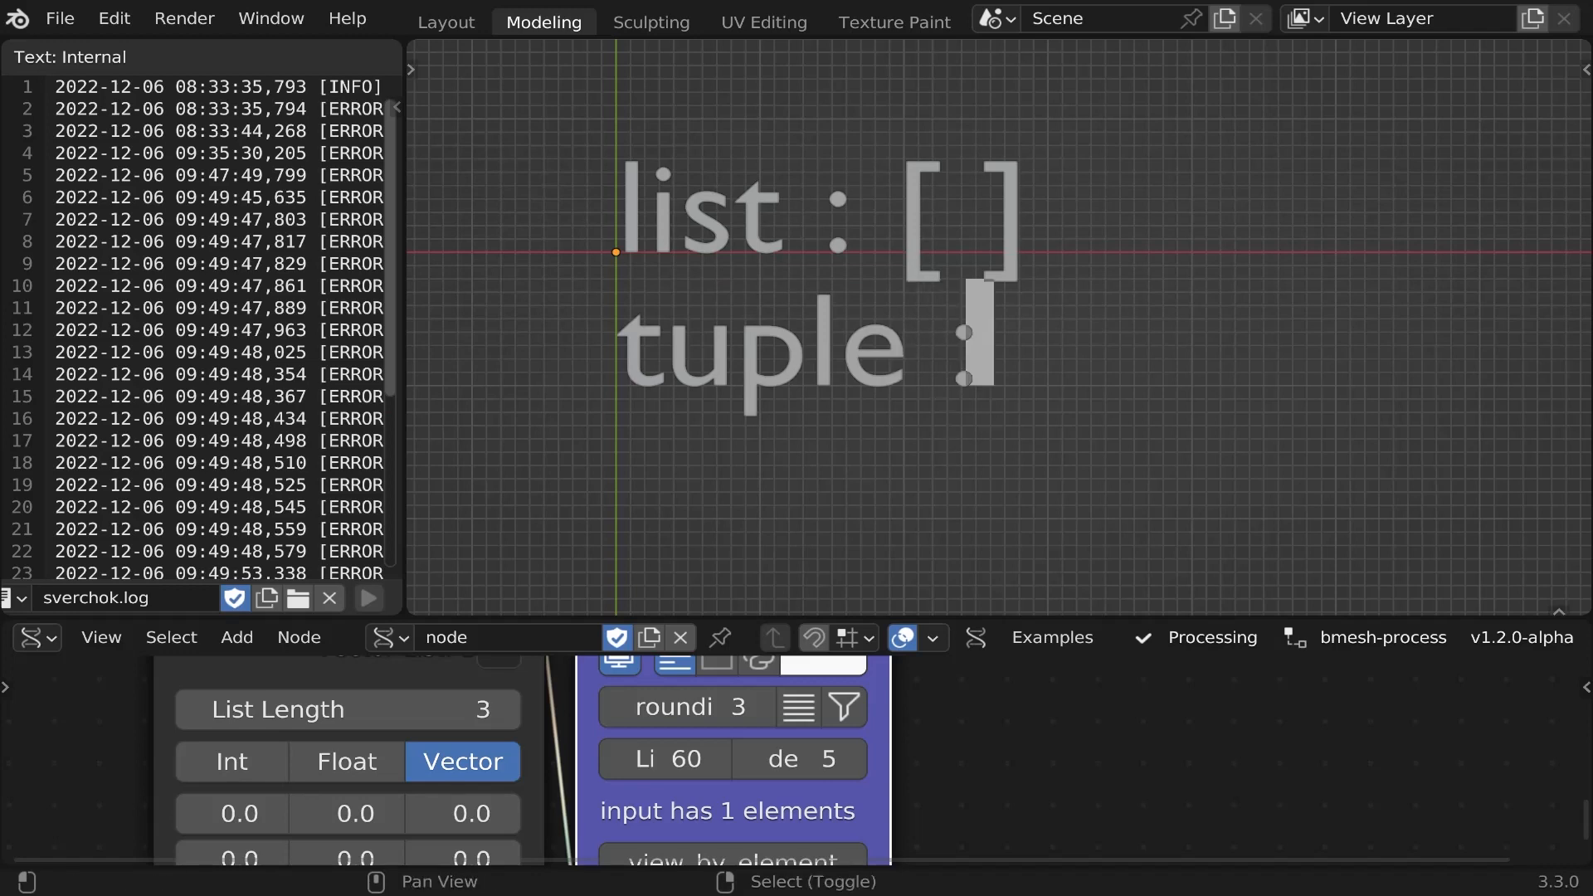
text( ())
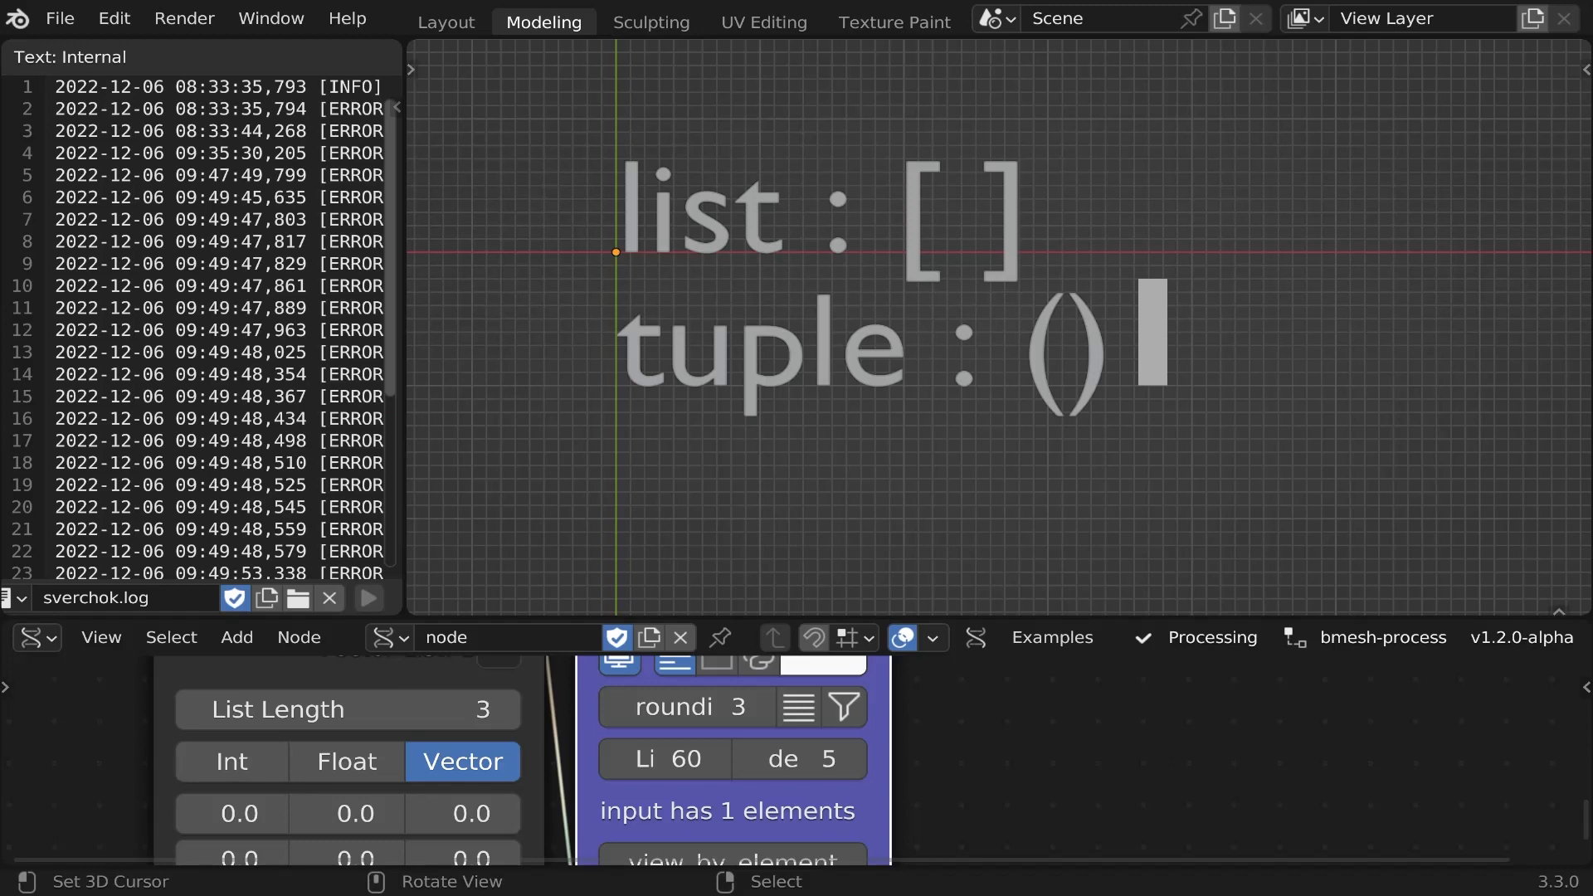
key(BackSpace)
key(BackSpace)
key(BackSpace)
key(BackSpace)
key(BackSpace)
key(BackSpace)
key(BackSpace)
key(BackSpace)
key(BackSpace)
key(BackSpace)
key(BackSpace)
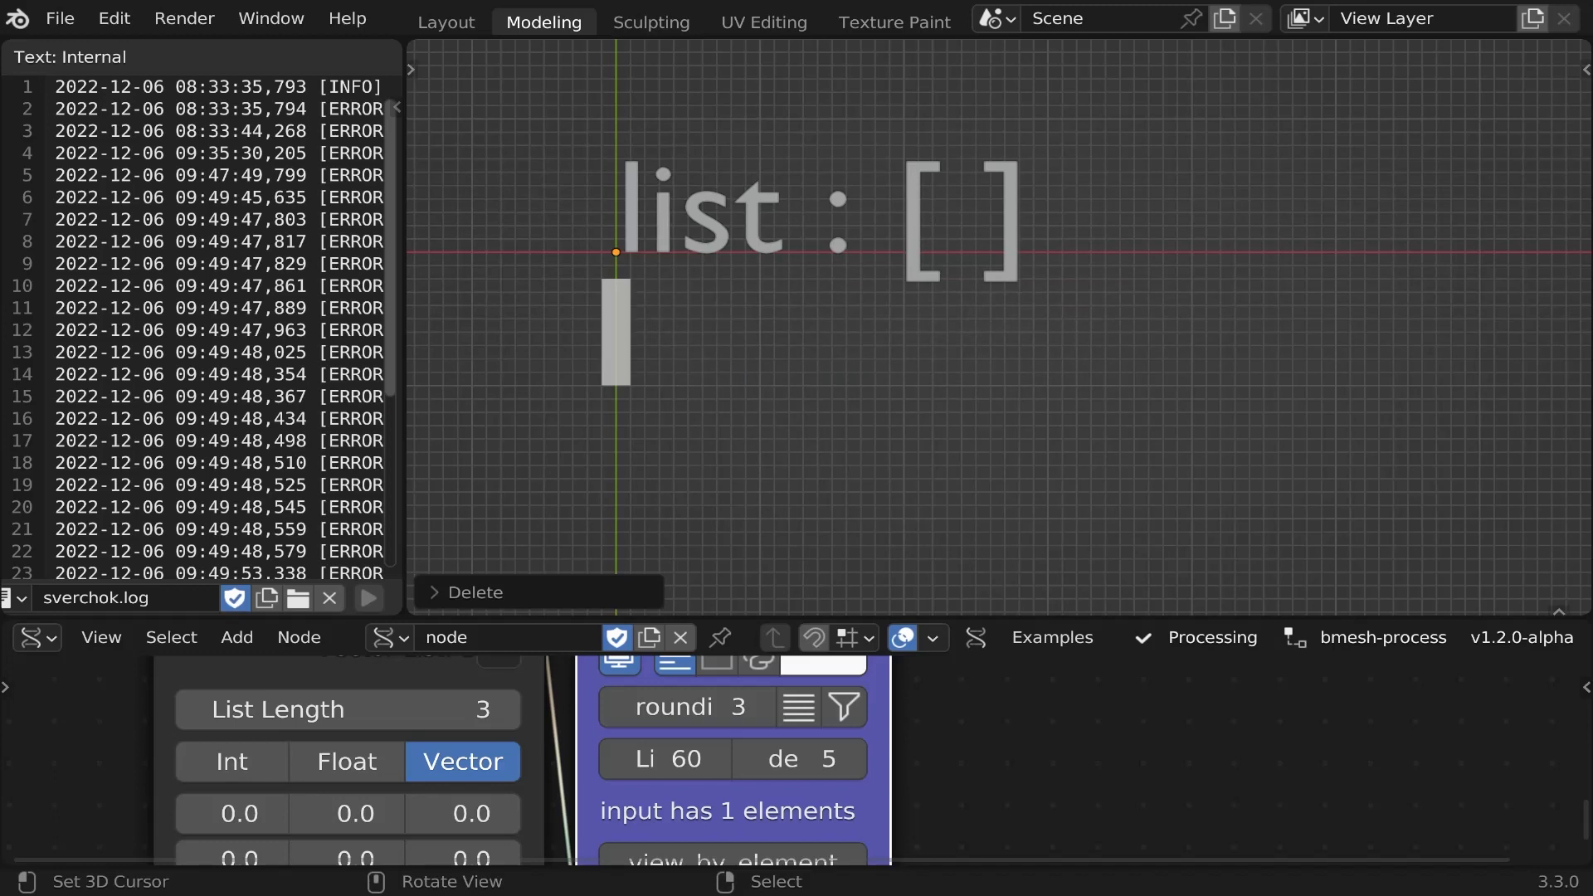
- Remove the empty second line of the text object and append ",( )" to the "list : [ ]" line
key(BackSpace)
text(,)
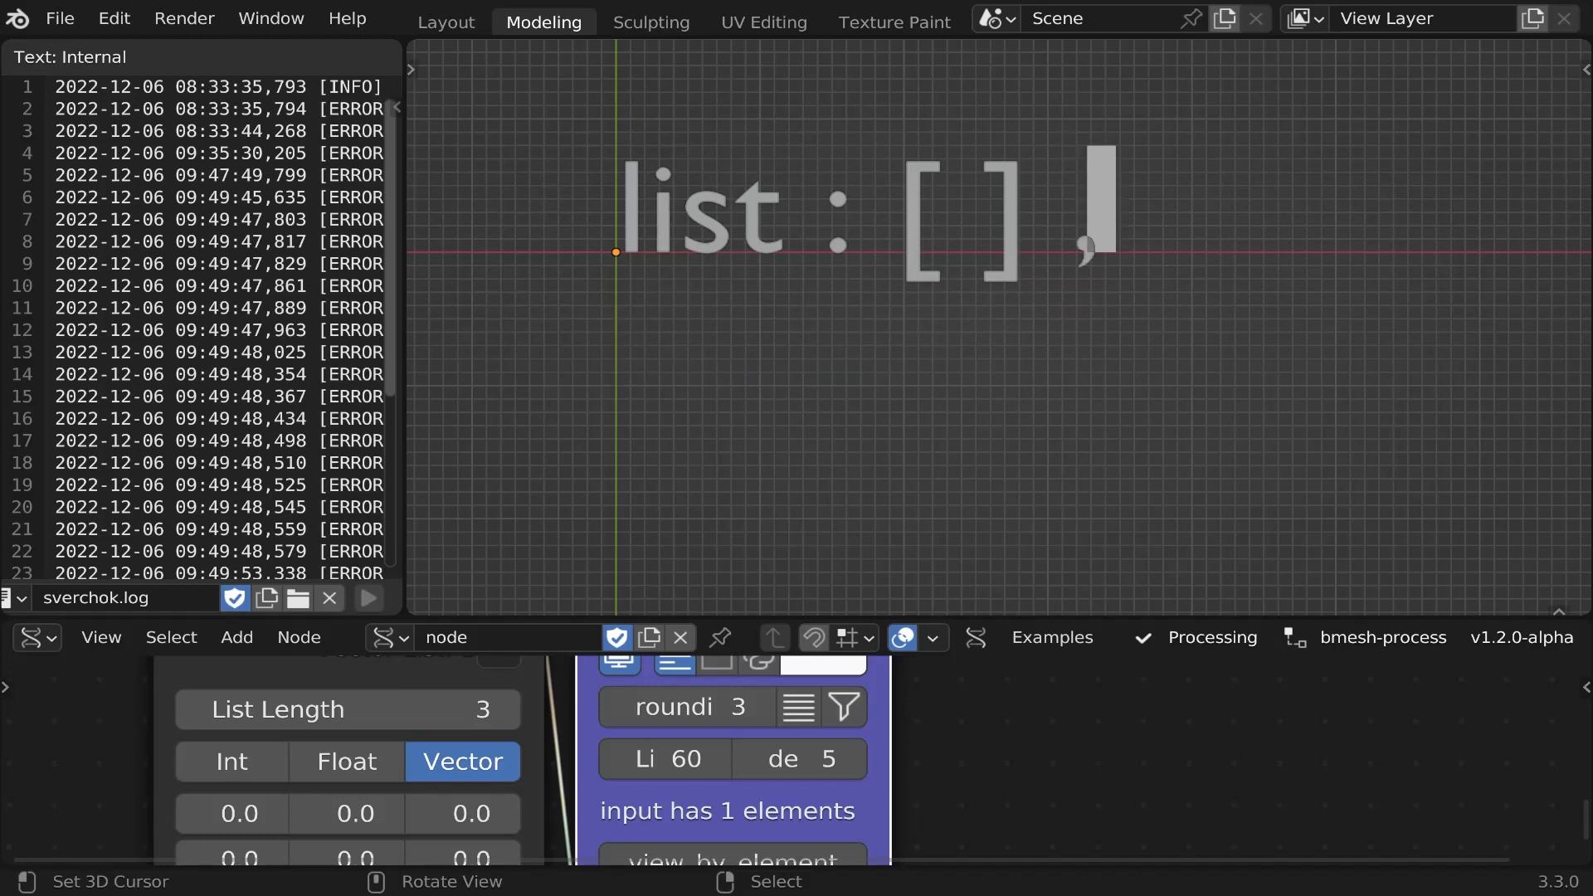
text(( ))
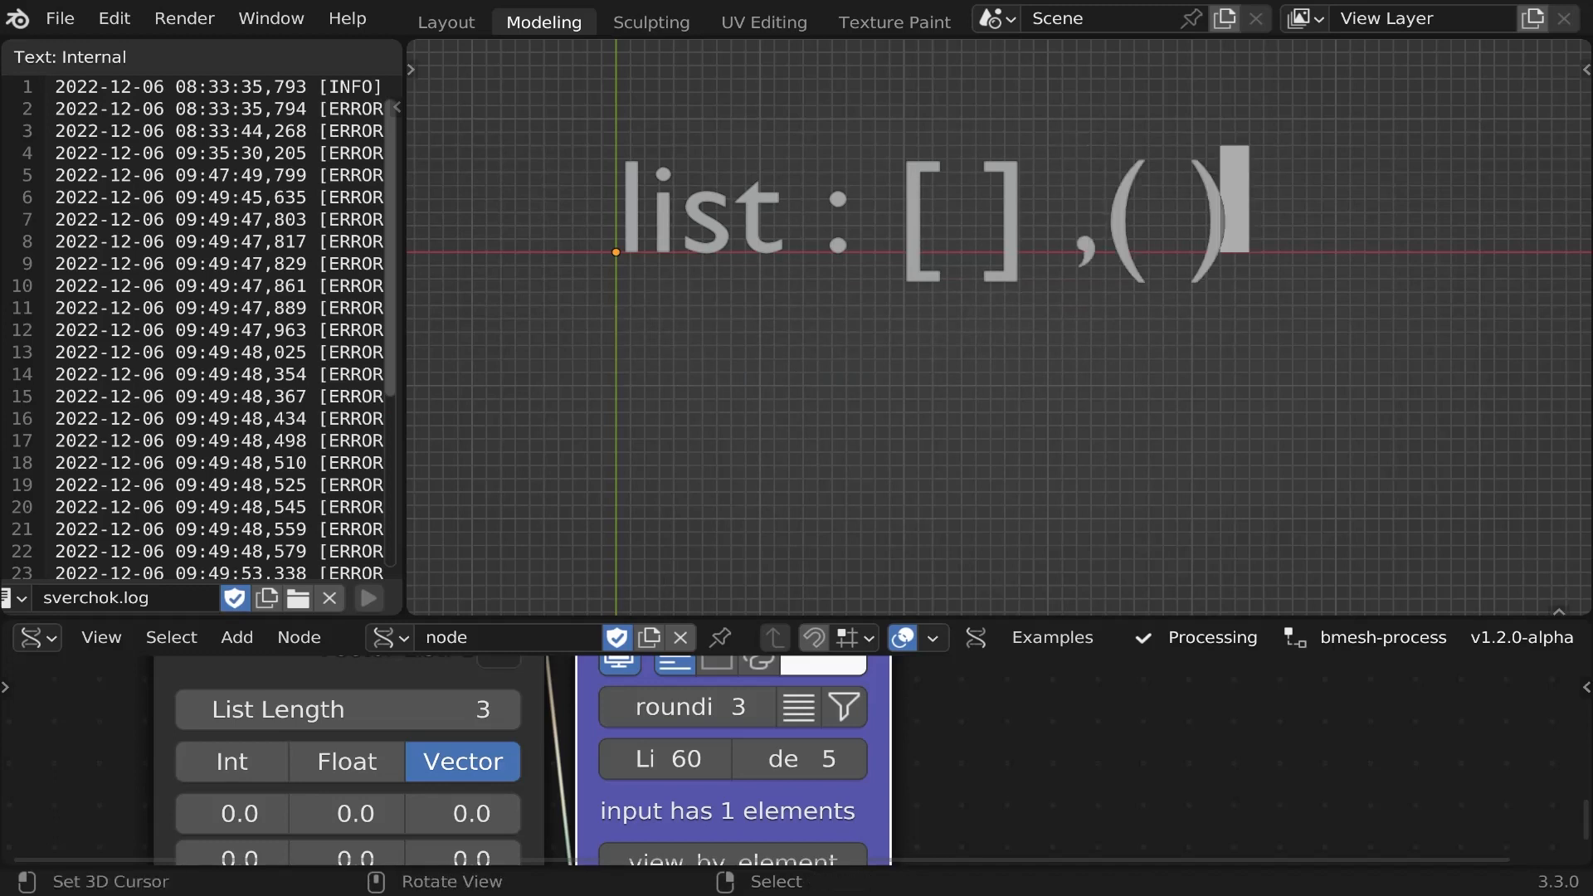
- Add a second line to the text object reading "vert : [1,1,1]"
key(Return)
scroll(846, 252, down, 2)
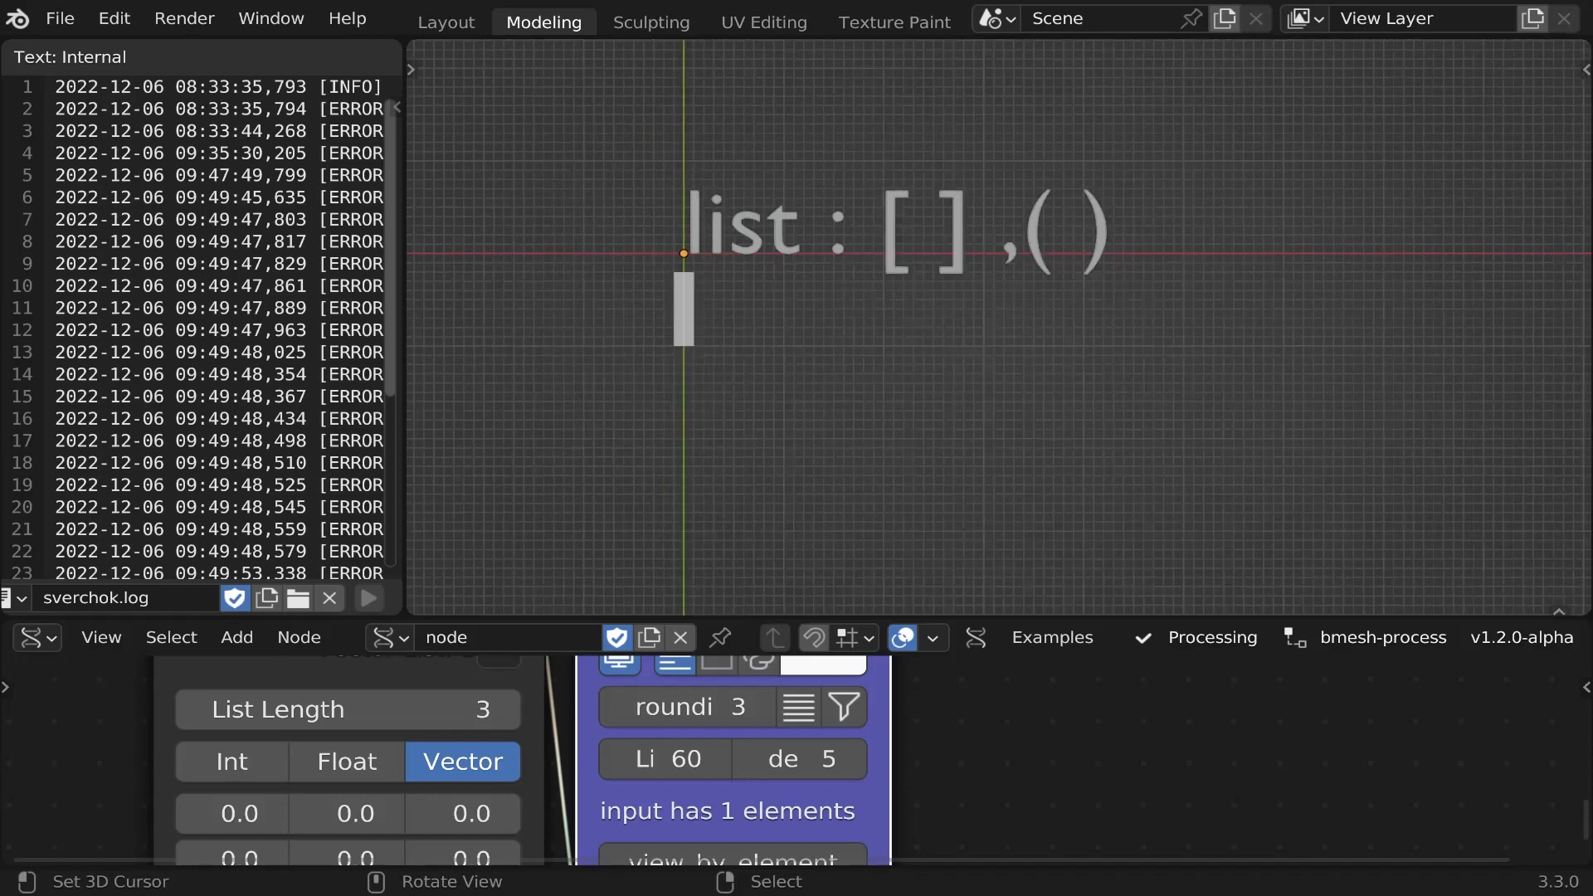
scroll(1041, 297, up, 2)
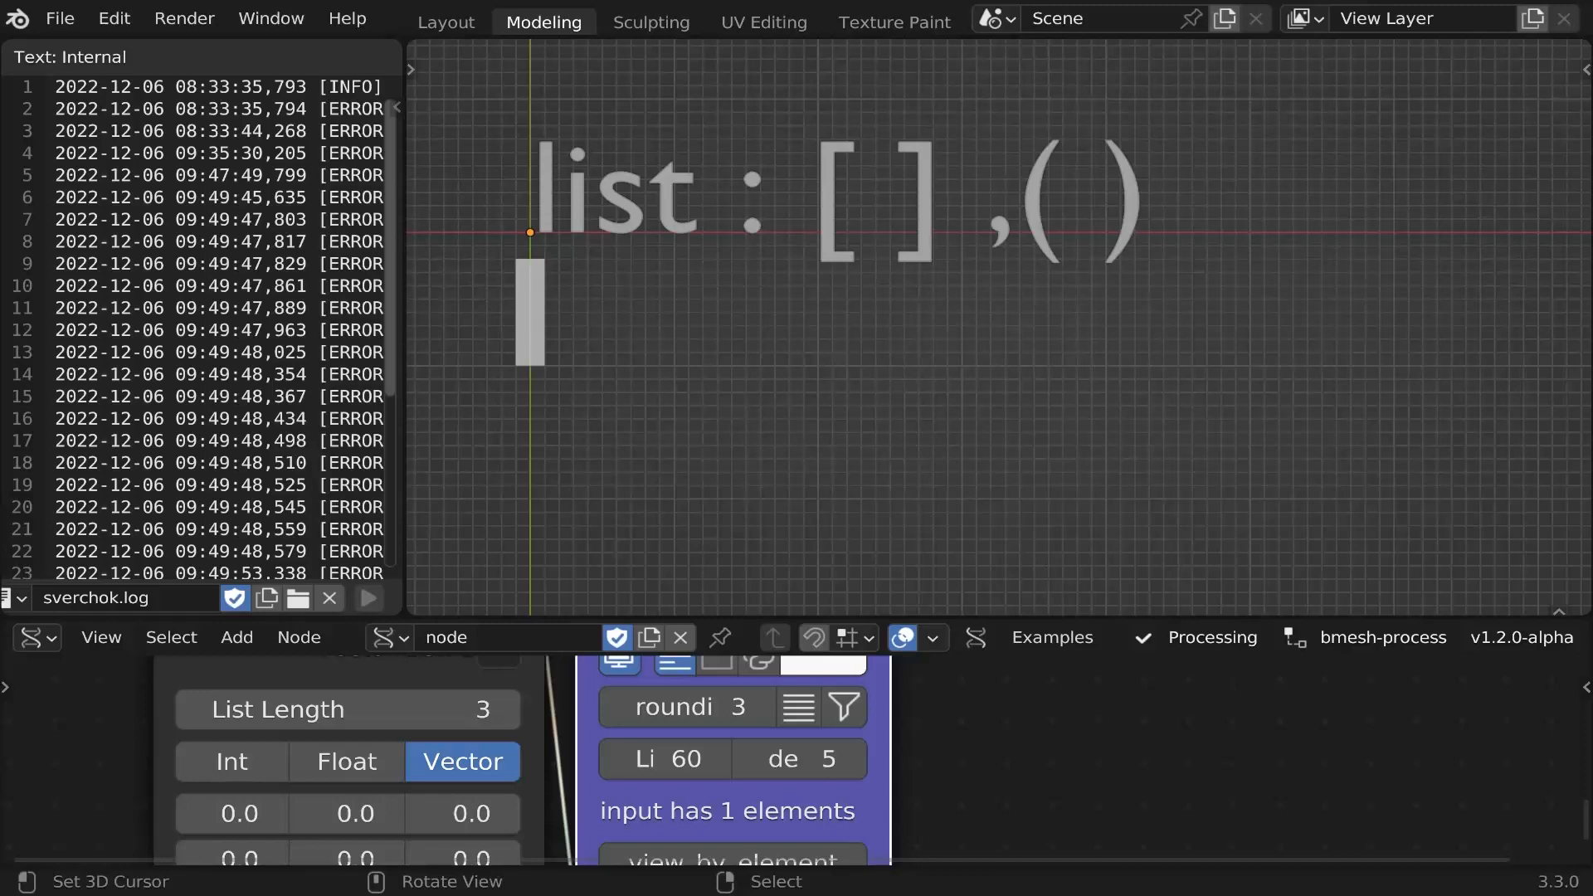
text(v)
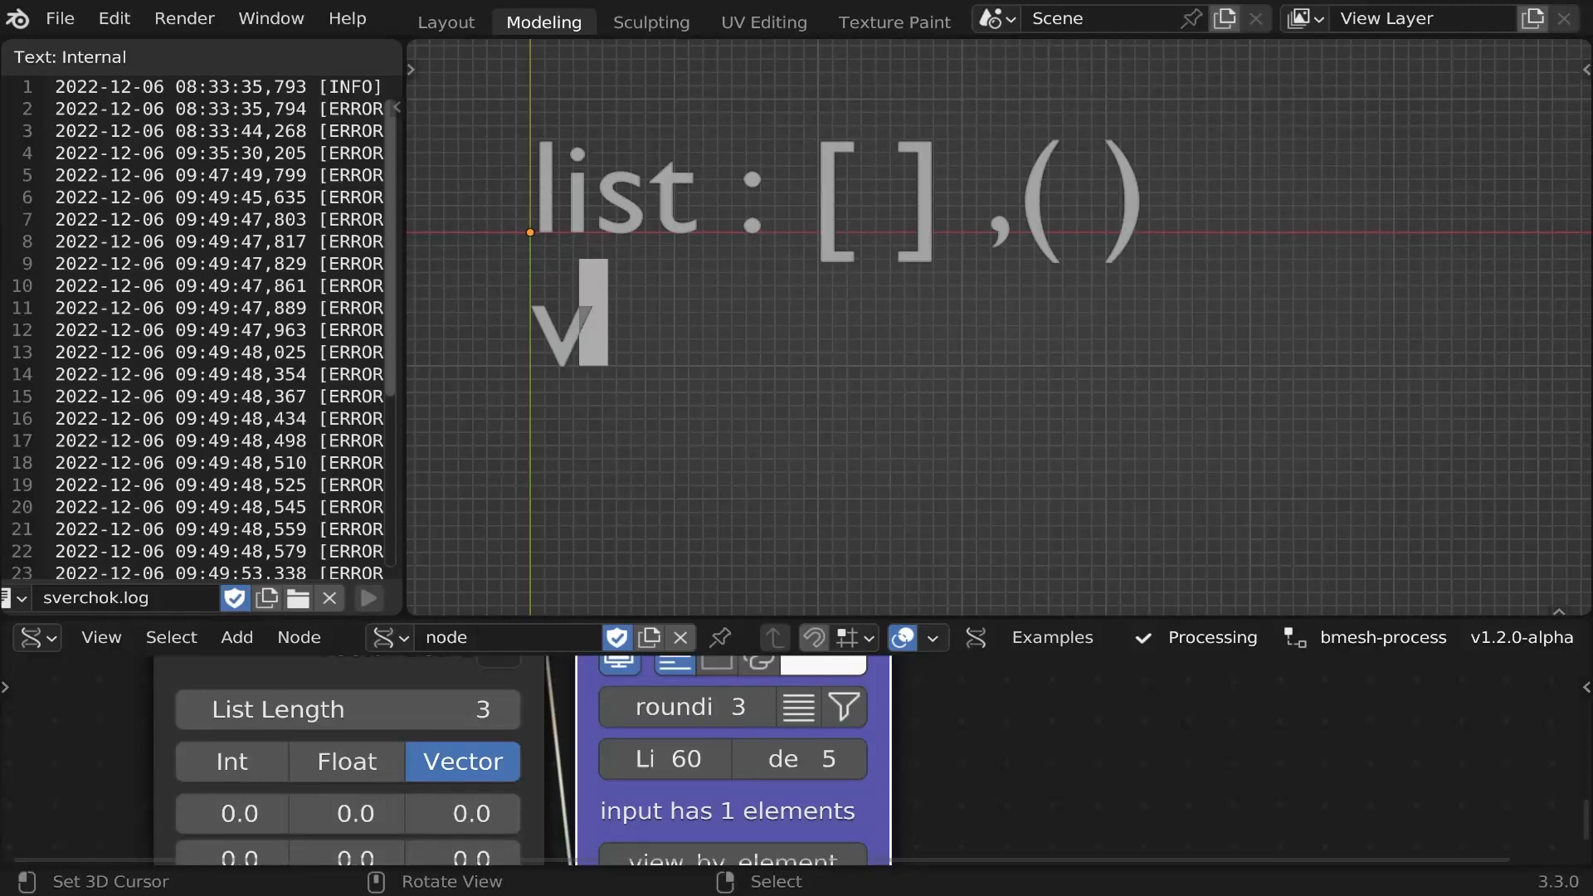
text(ert)
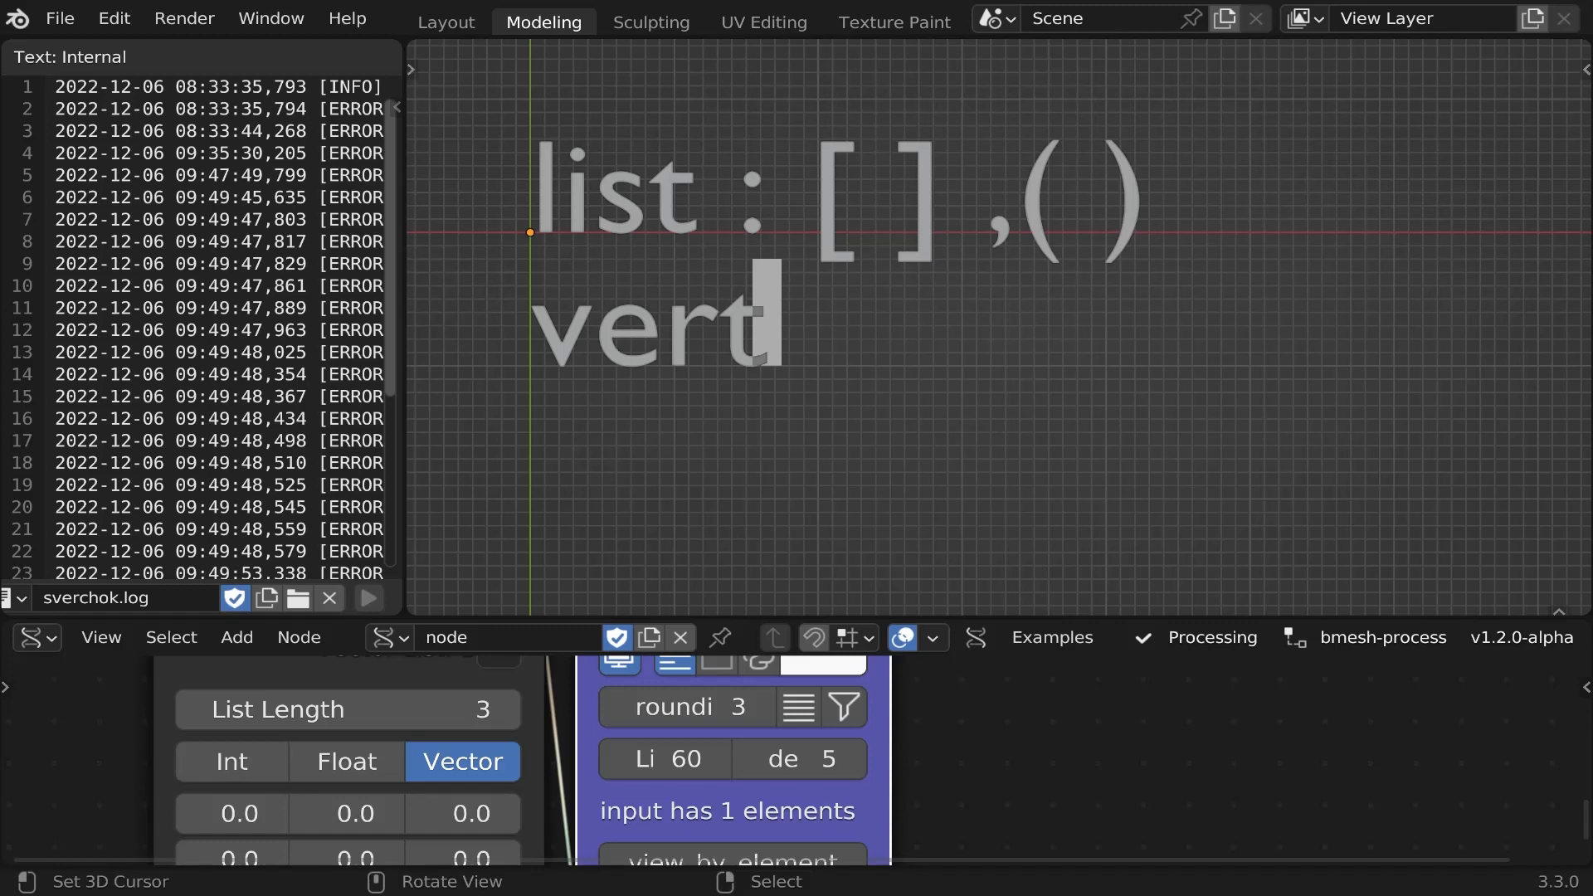
text( : )
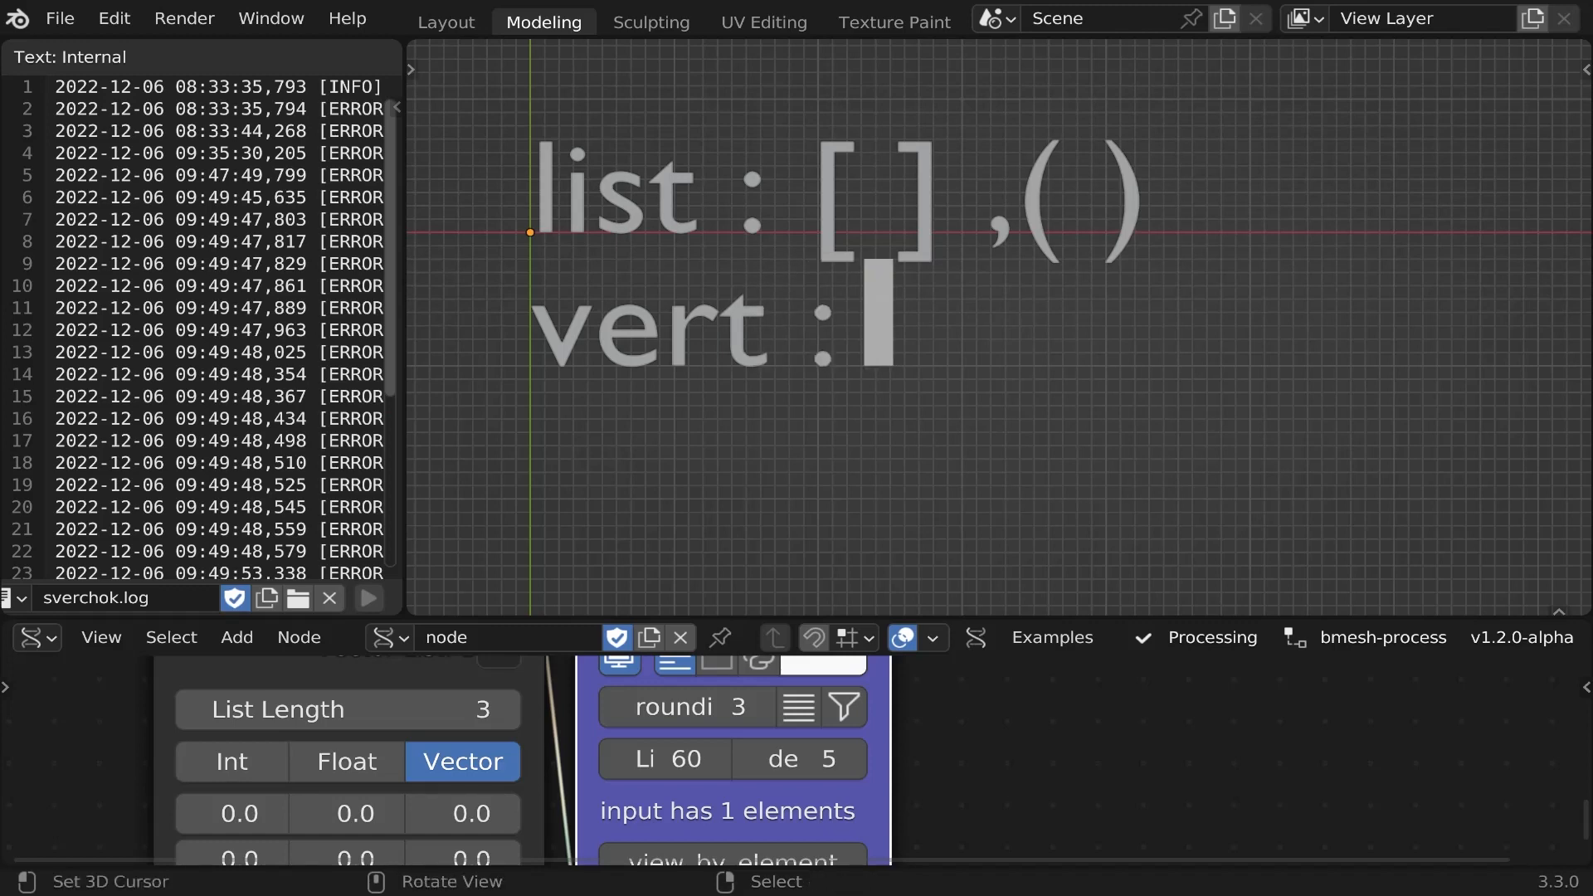
text([])
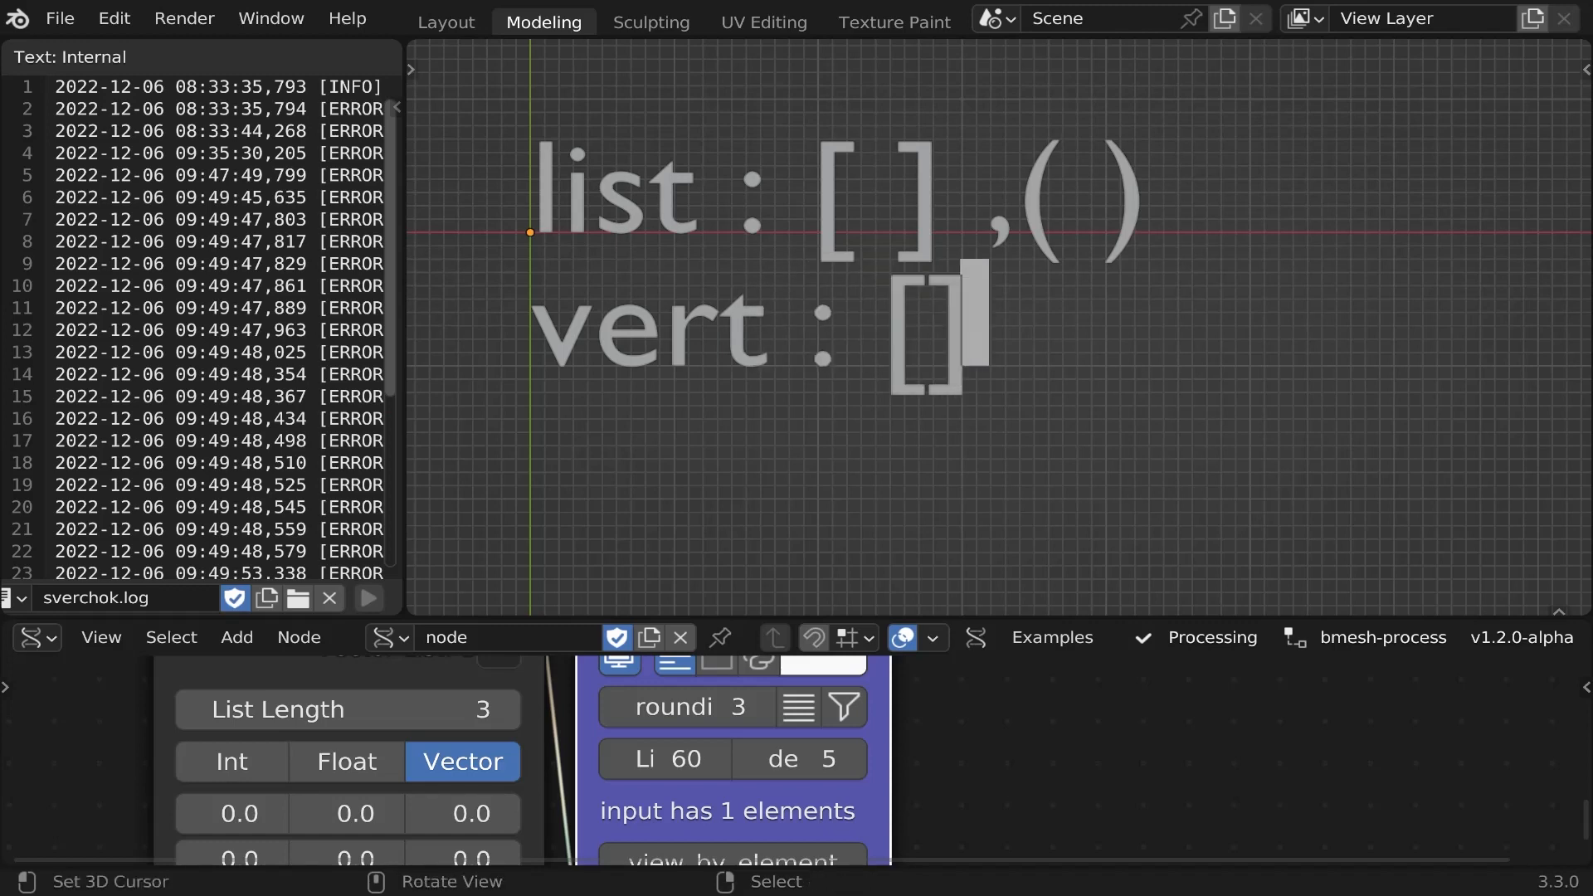
key(Left)
text(I,I,I)
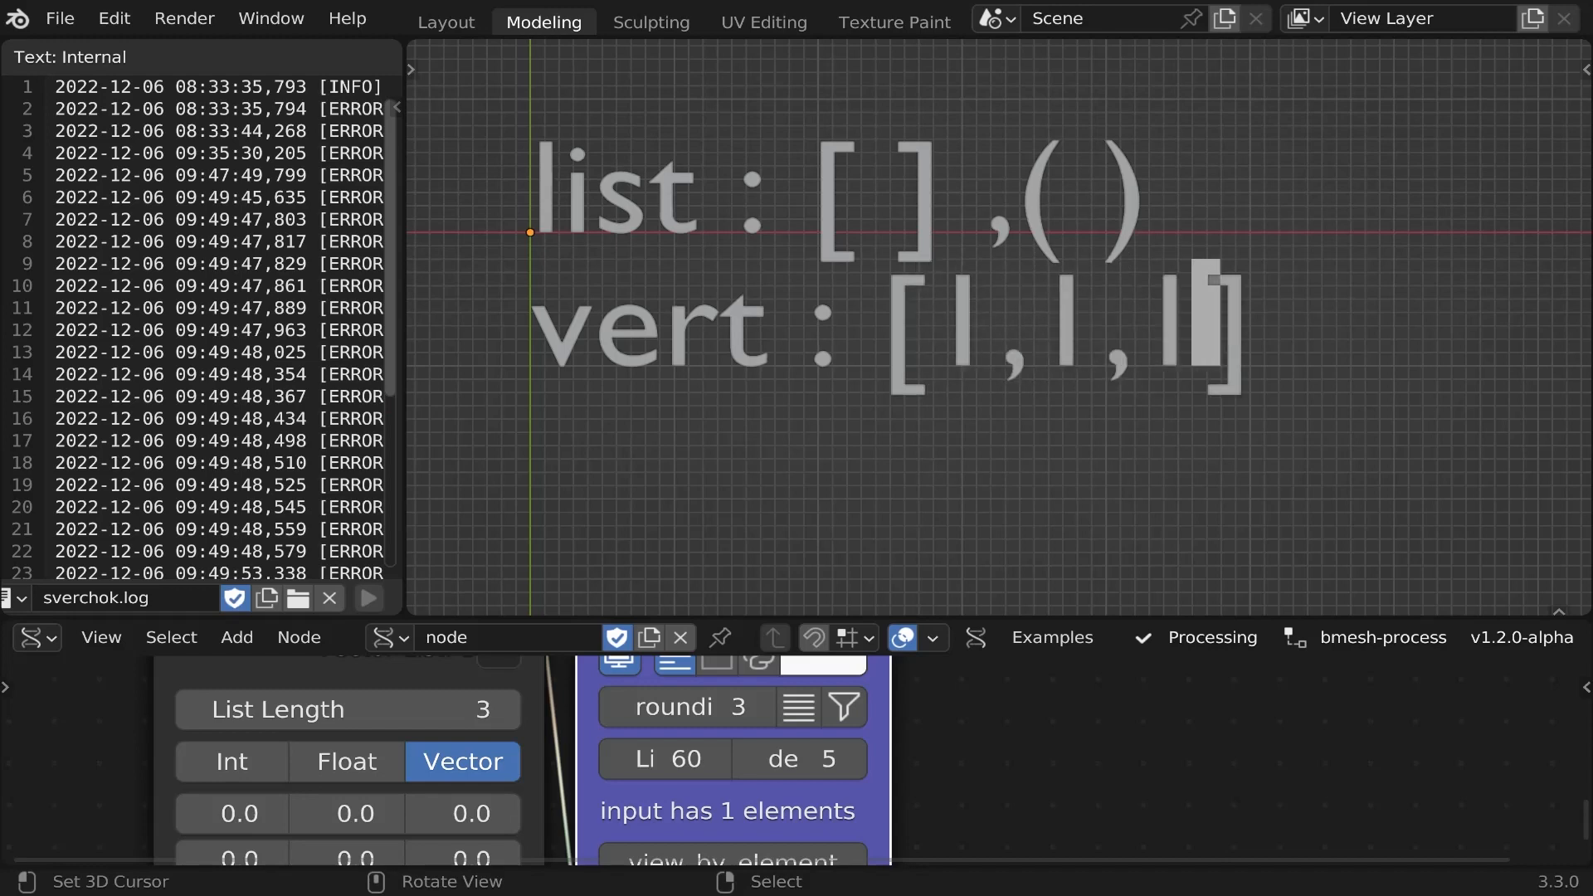
key(Right)
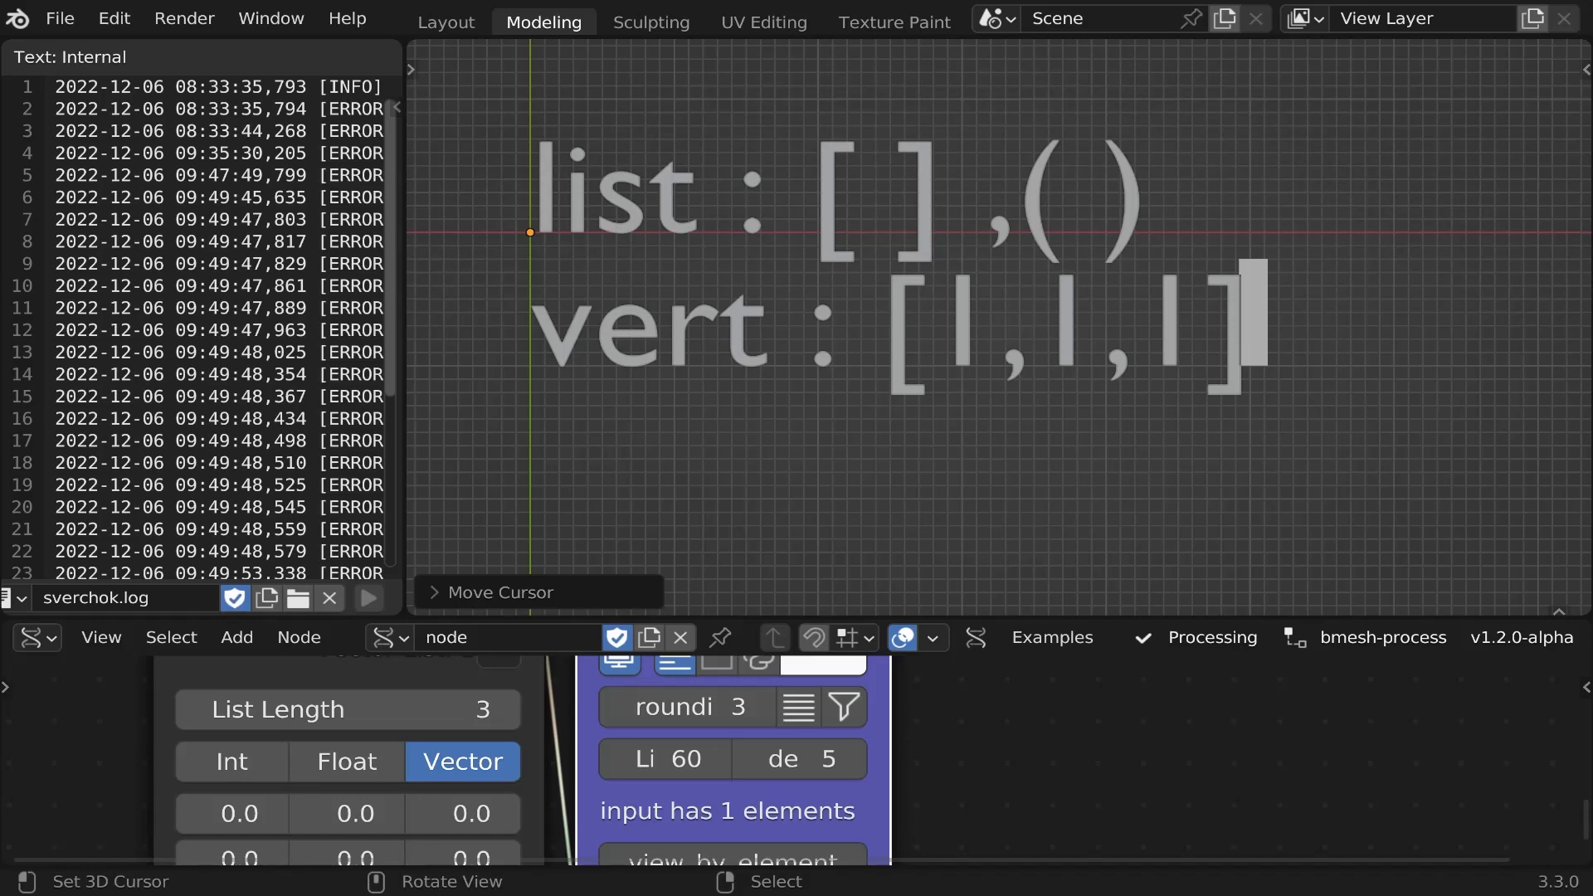
- Add a third line below the vert line reading "object : []"
key(Return)
scroll(995, 328, down, 2)
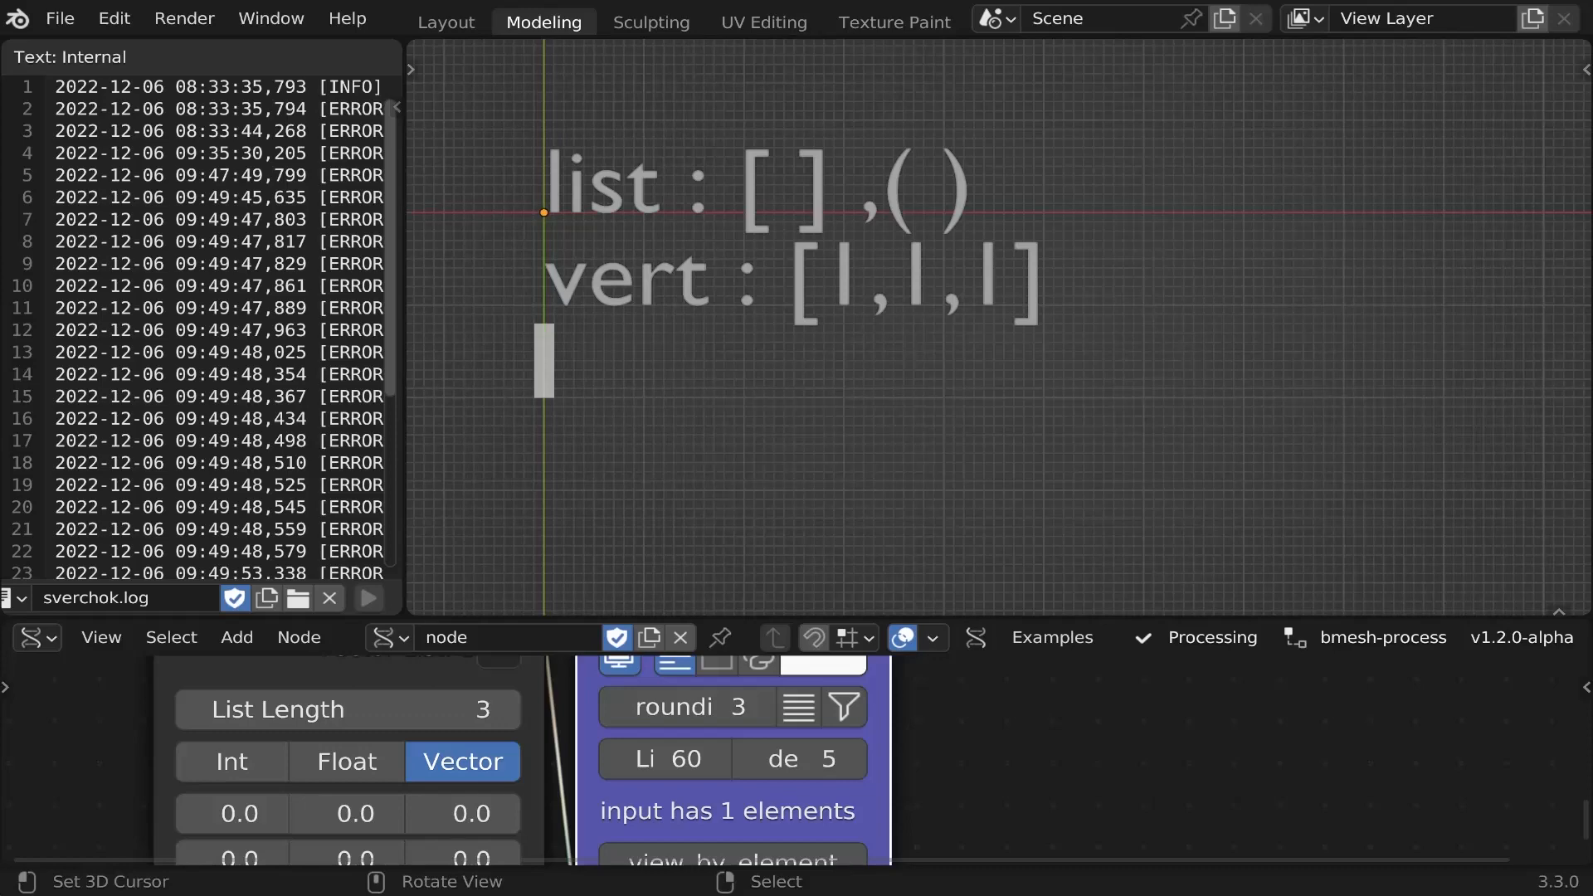
text(object)
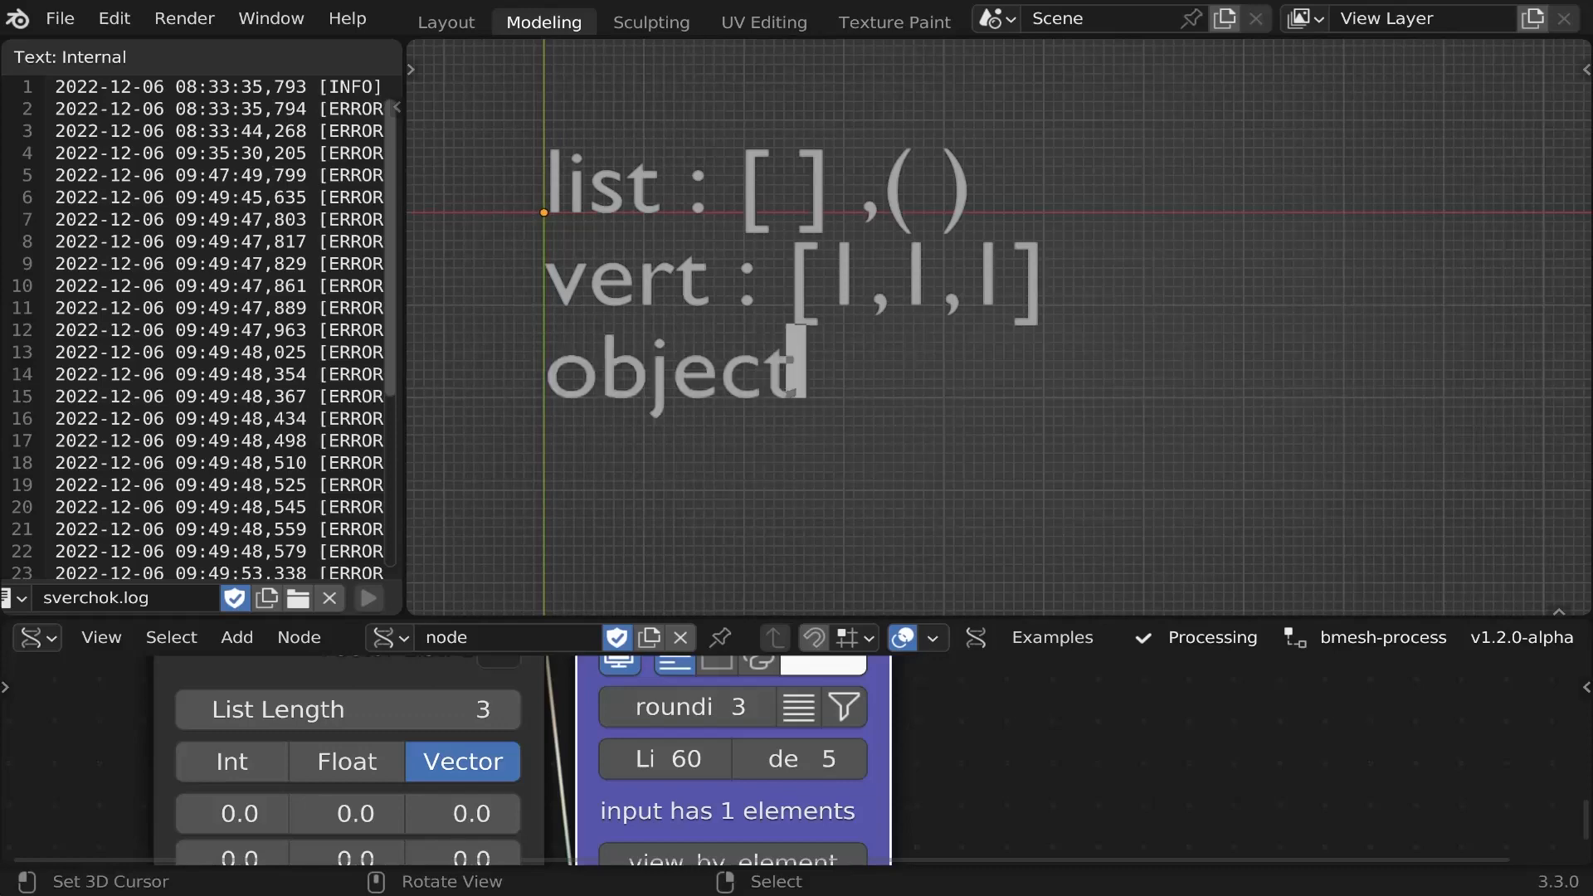
text( :)
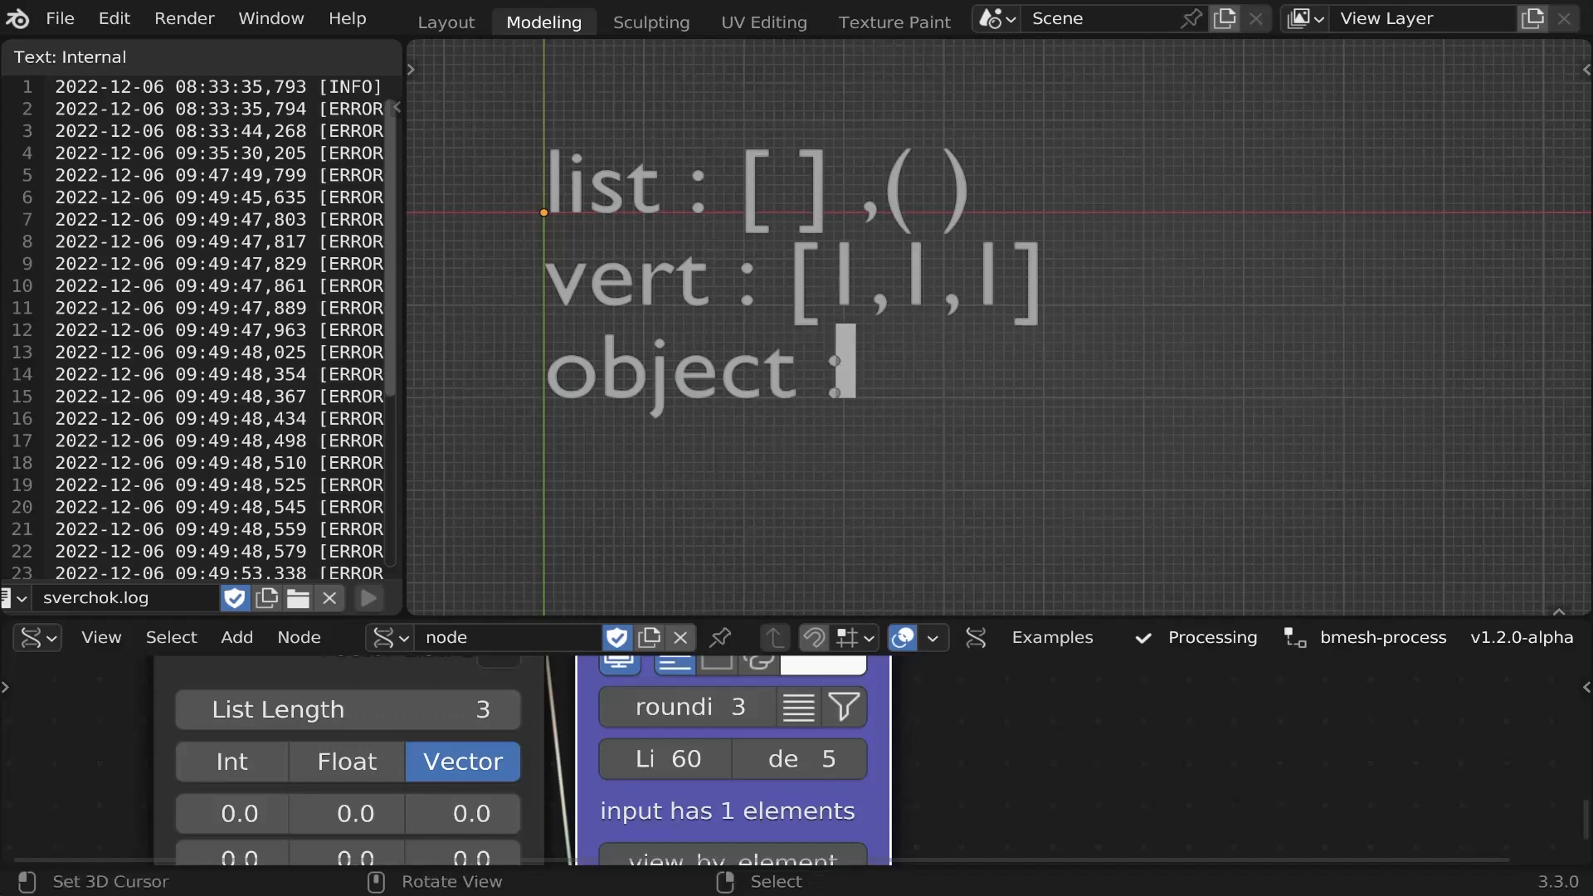
text( [)
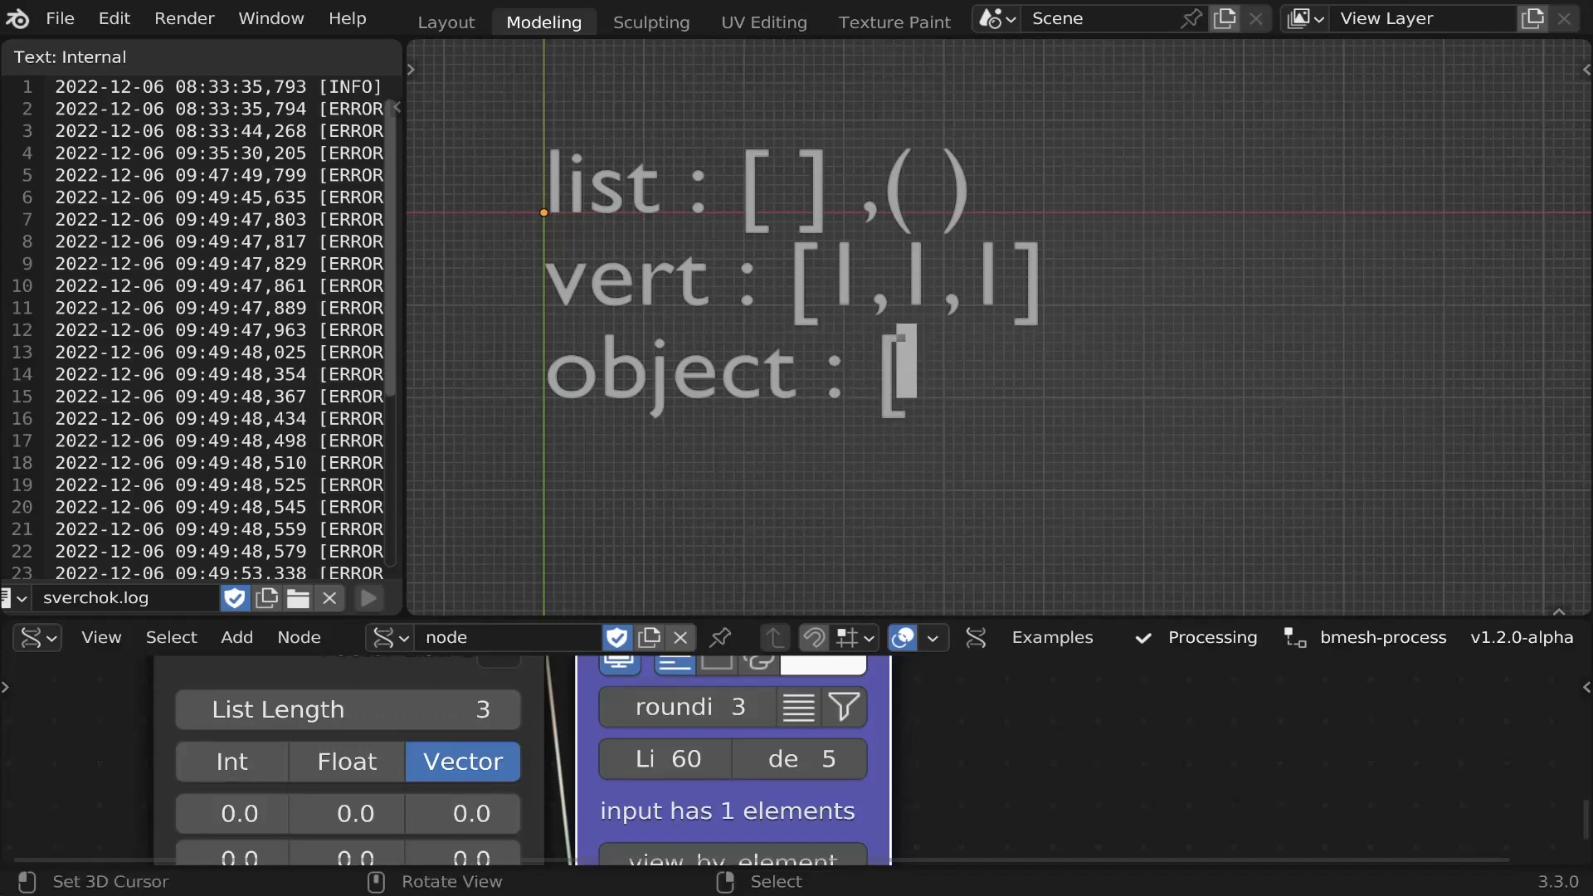
text(])
key(Left)
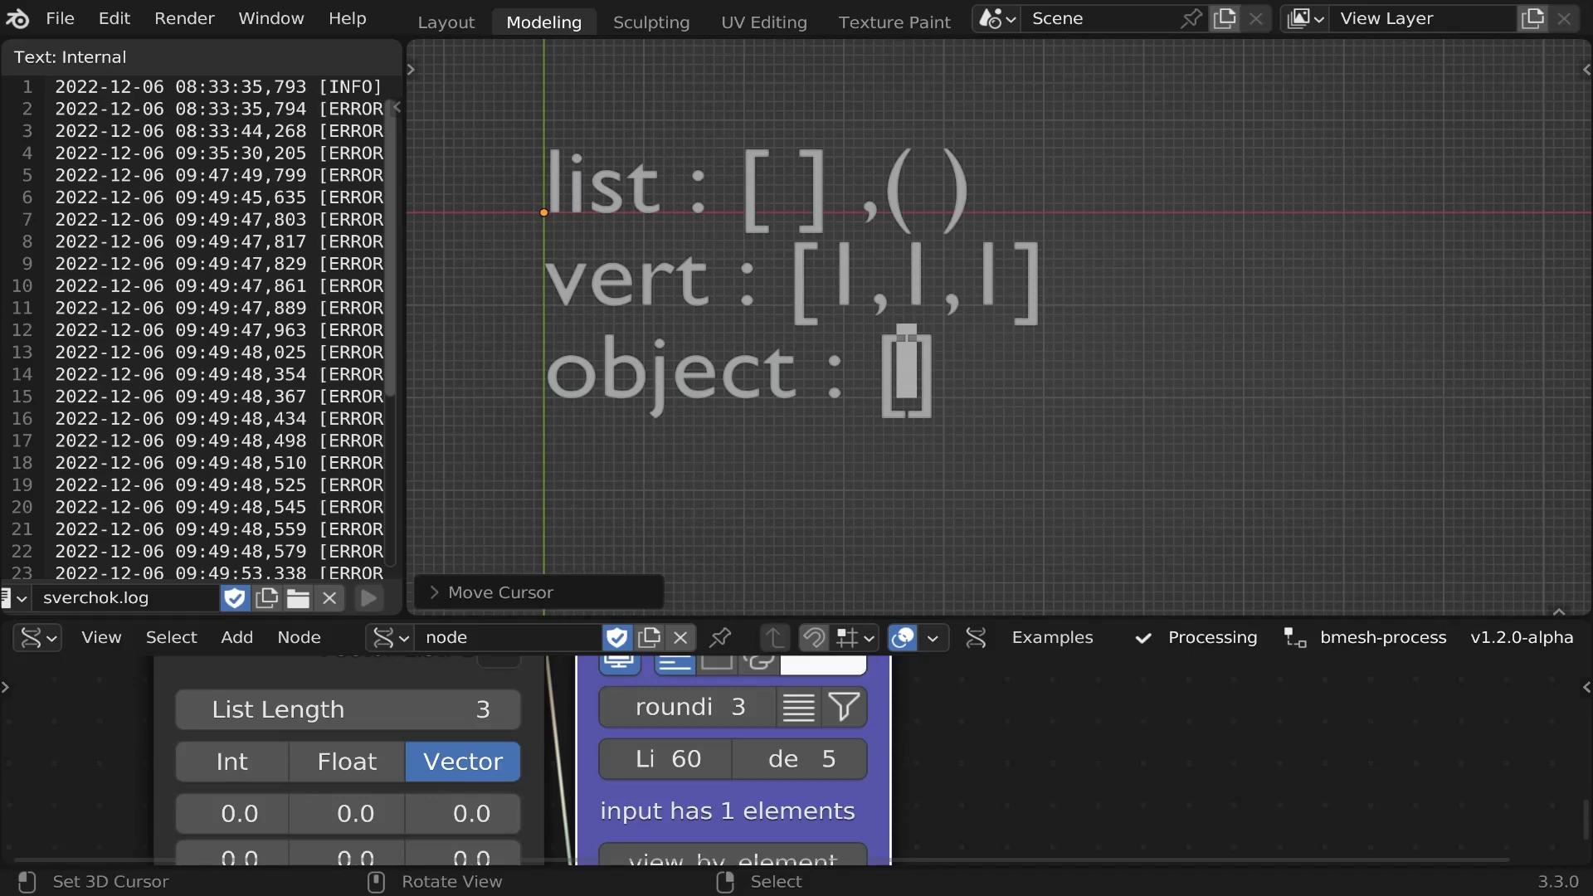
text(vert)
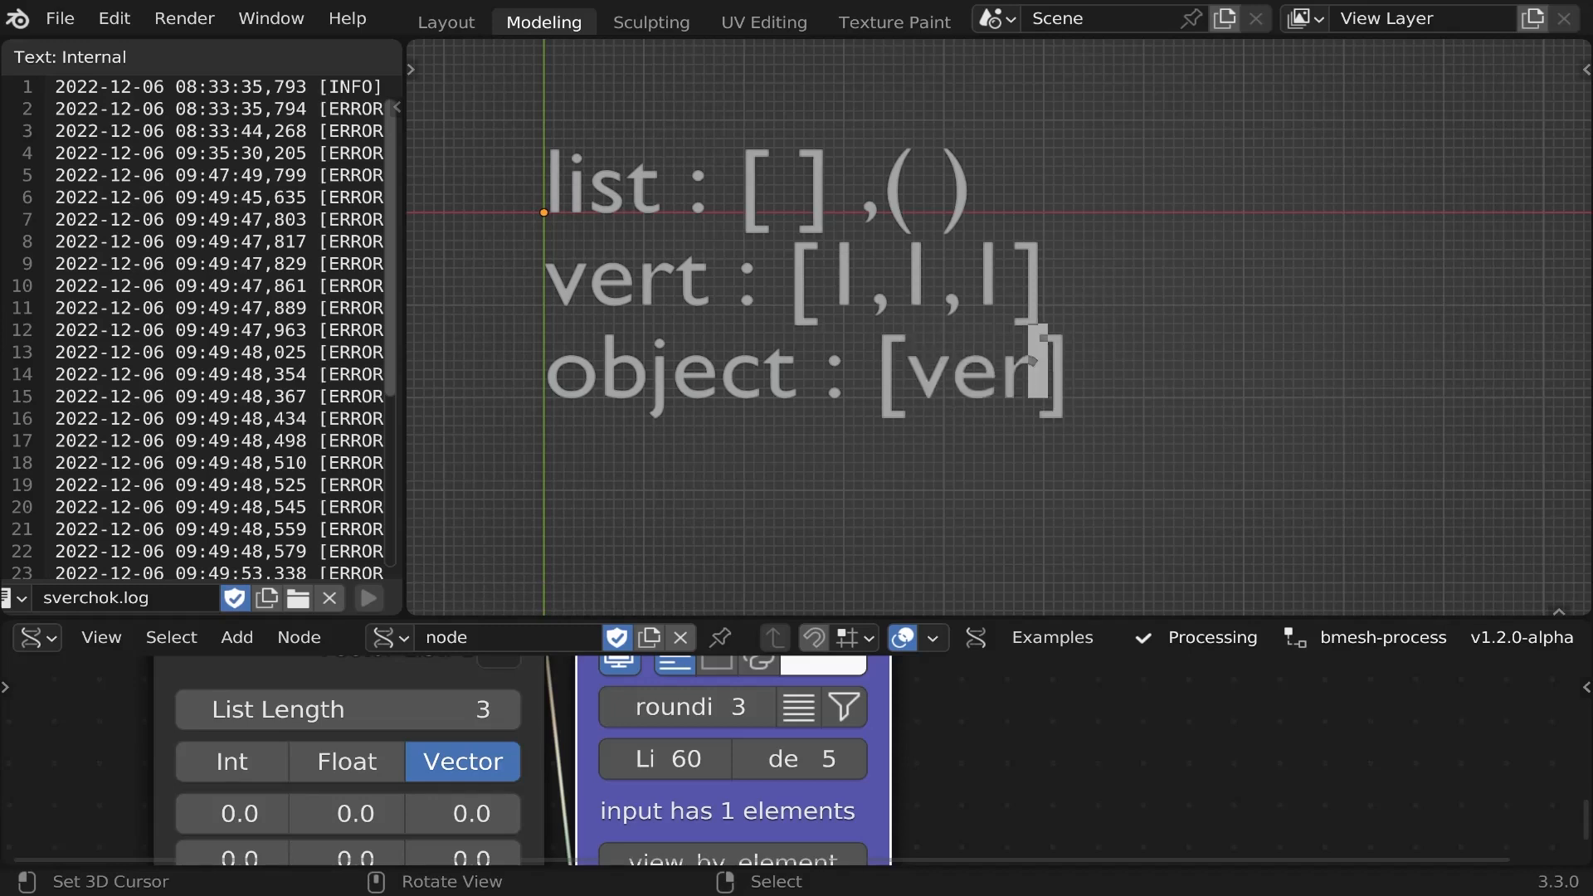
text( l)
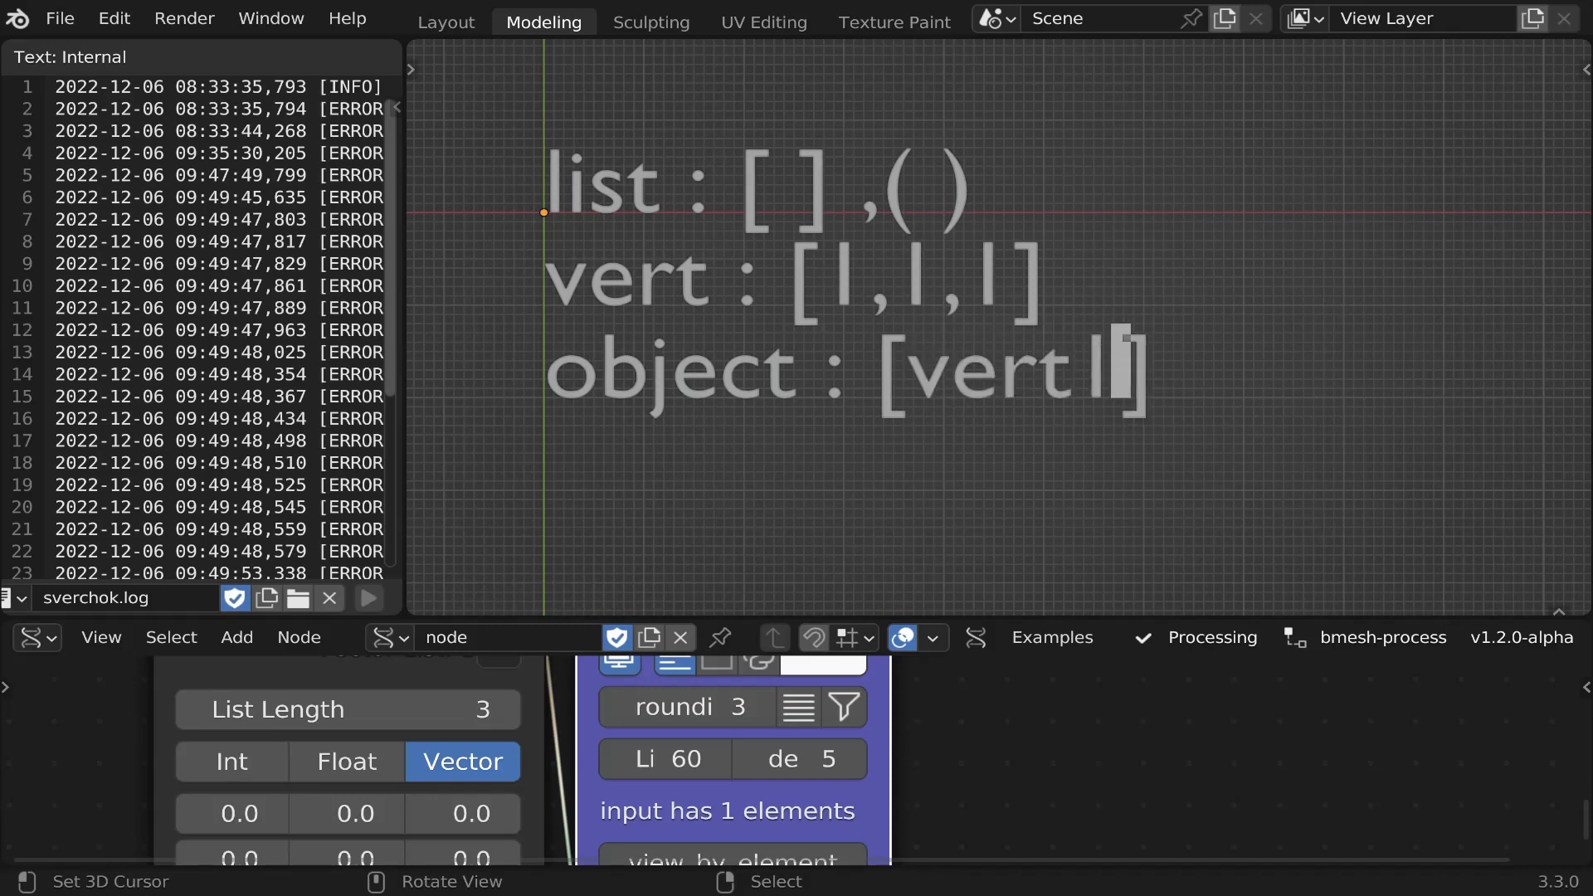
text(,)
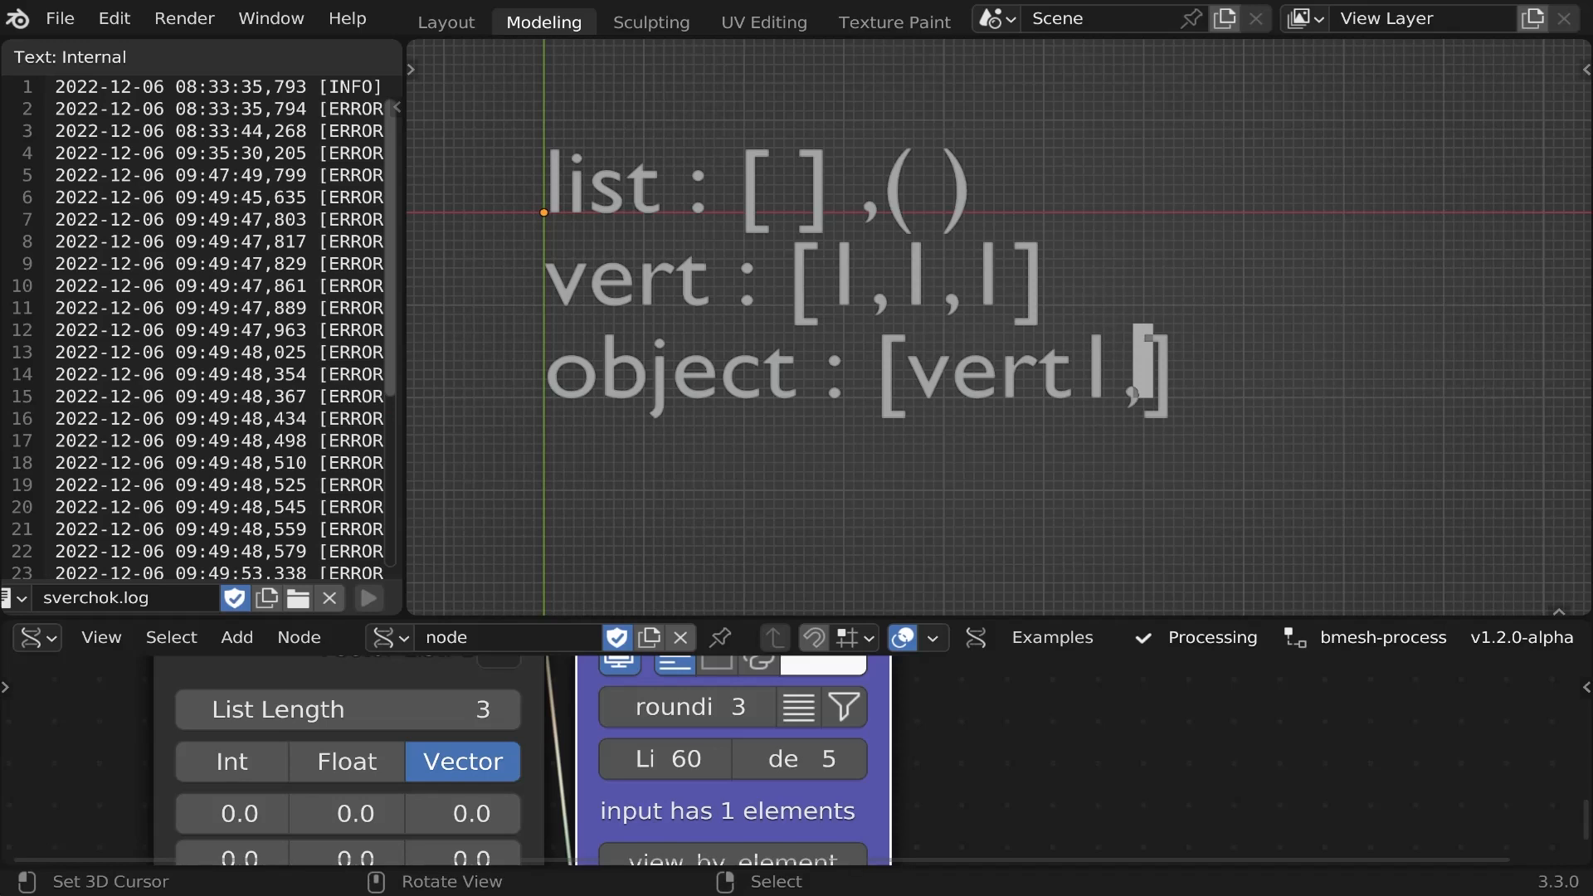
key(BackSpace)
key(BackSpace)
key(BackSpace)
key(BackSpace)
key(BackSpace)
key(BackSpace)
key(BackSpace)
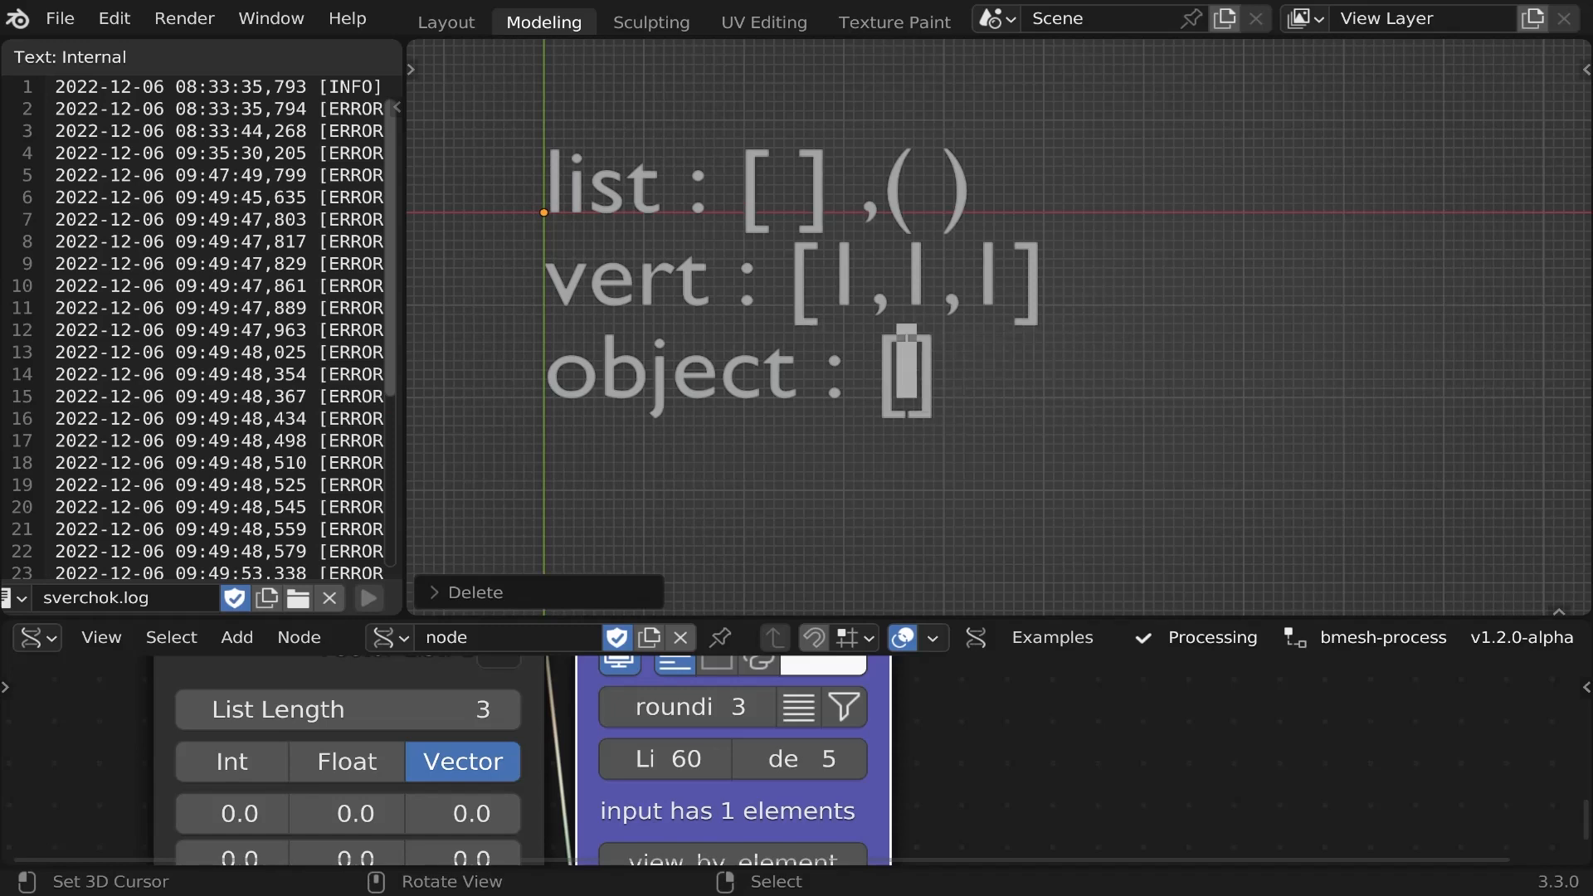
- Fill the brackets of the object line with the nested lists "[1,1,1],[],[],..."
text([])
key(Left)
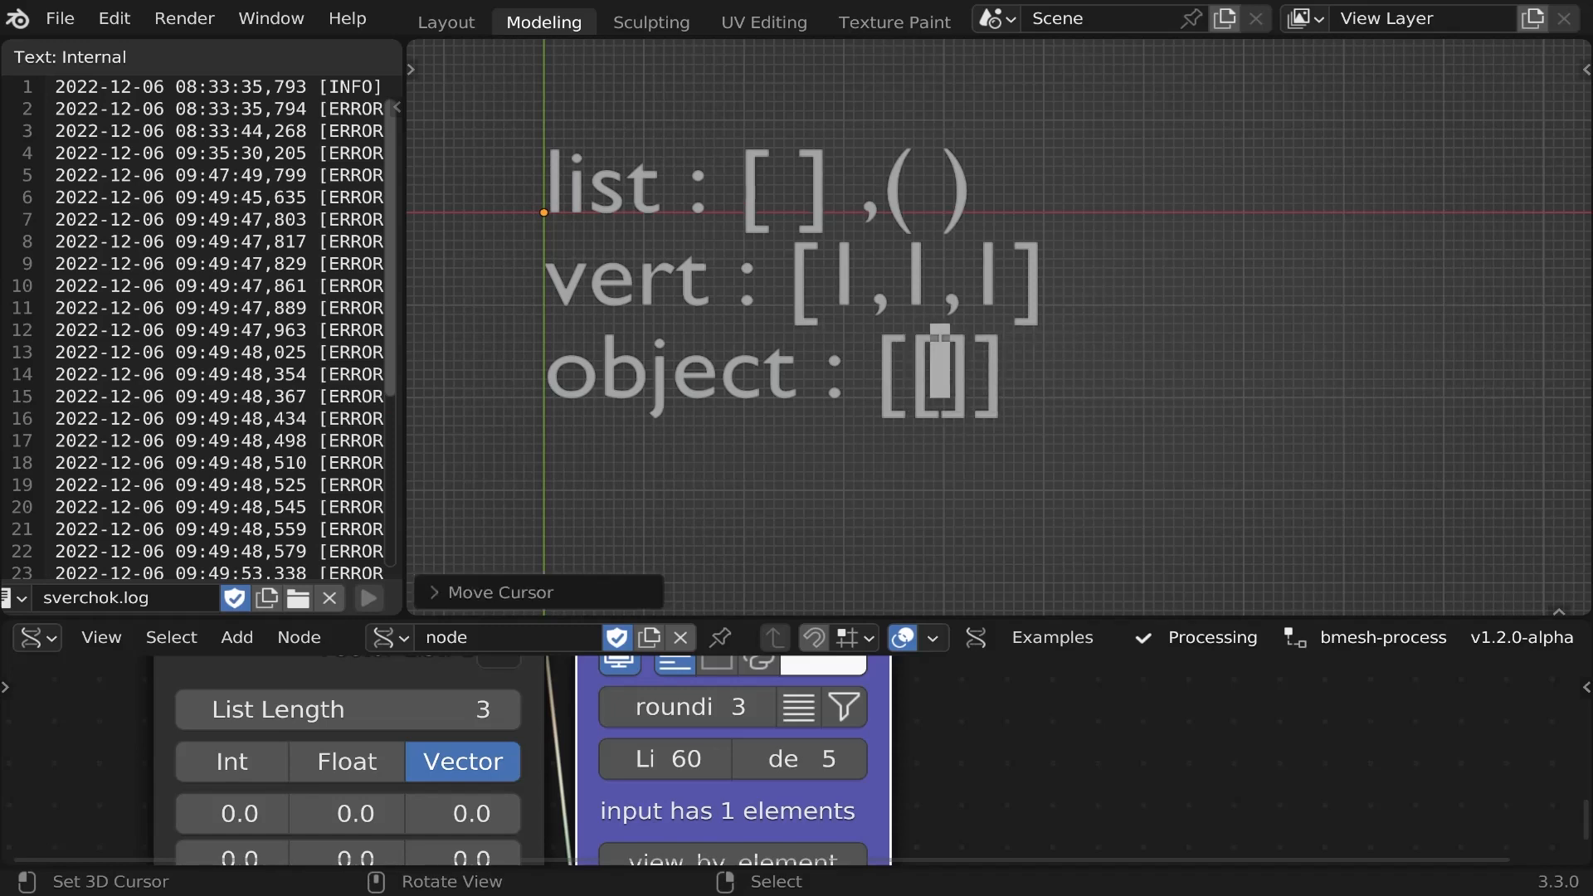
text(l,l,l)
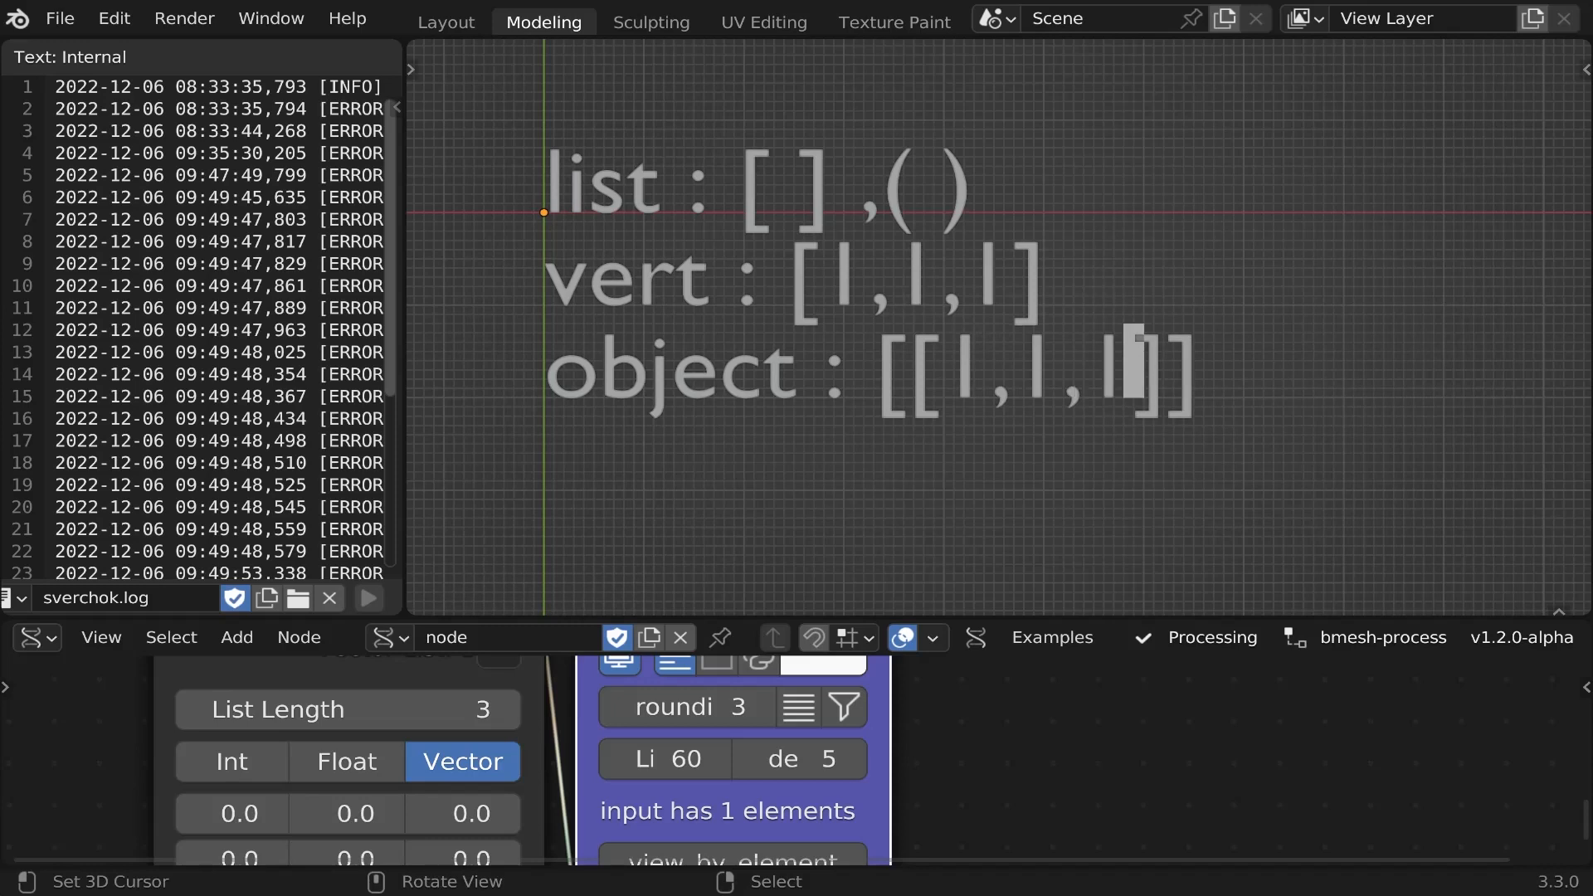
key(Right)
text(,)
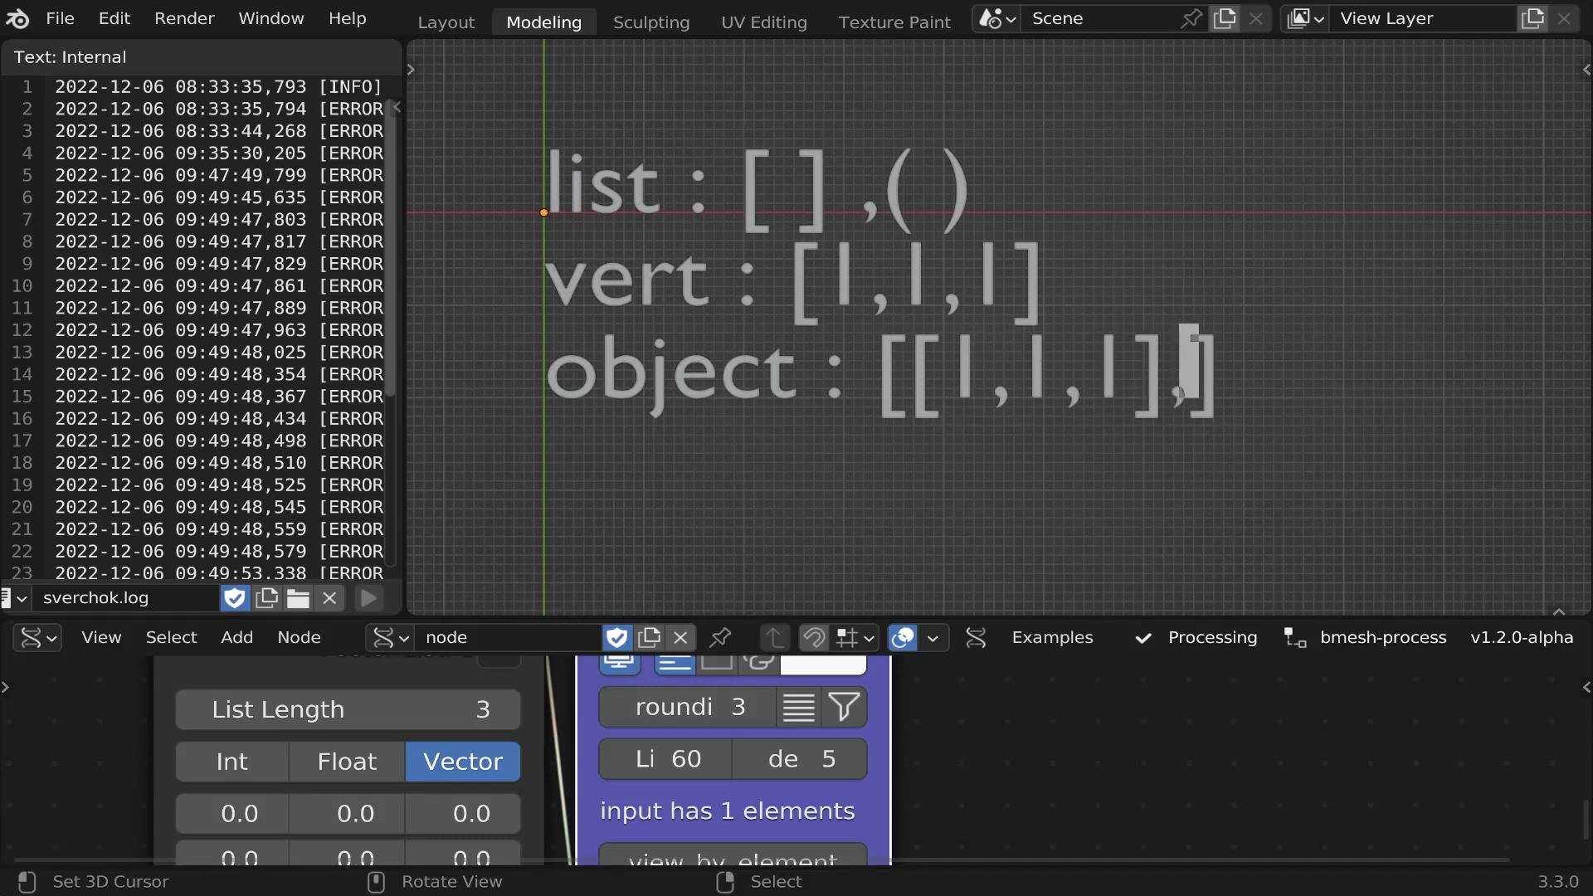
text([])
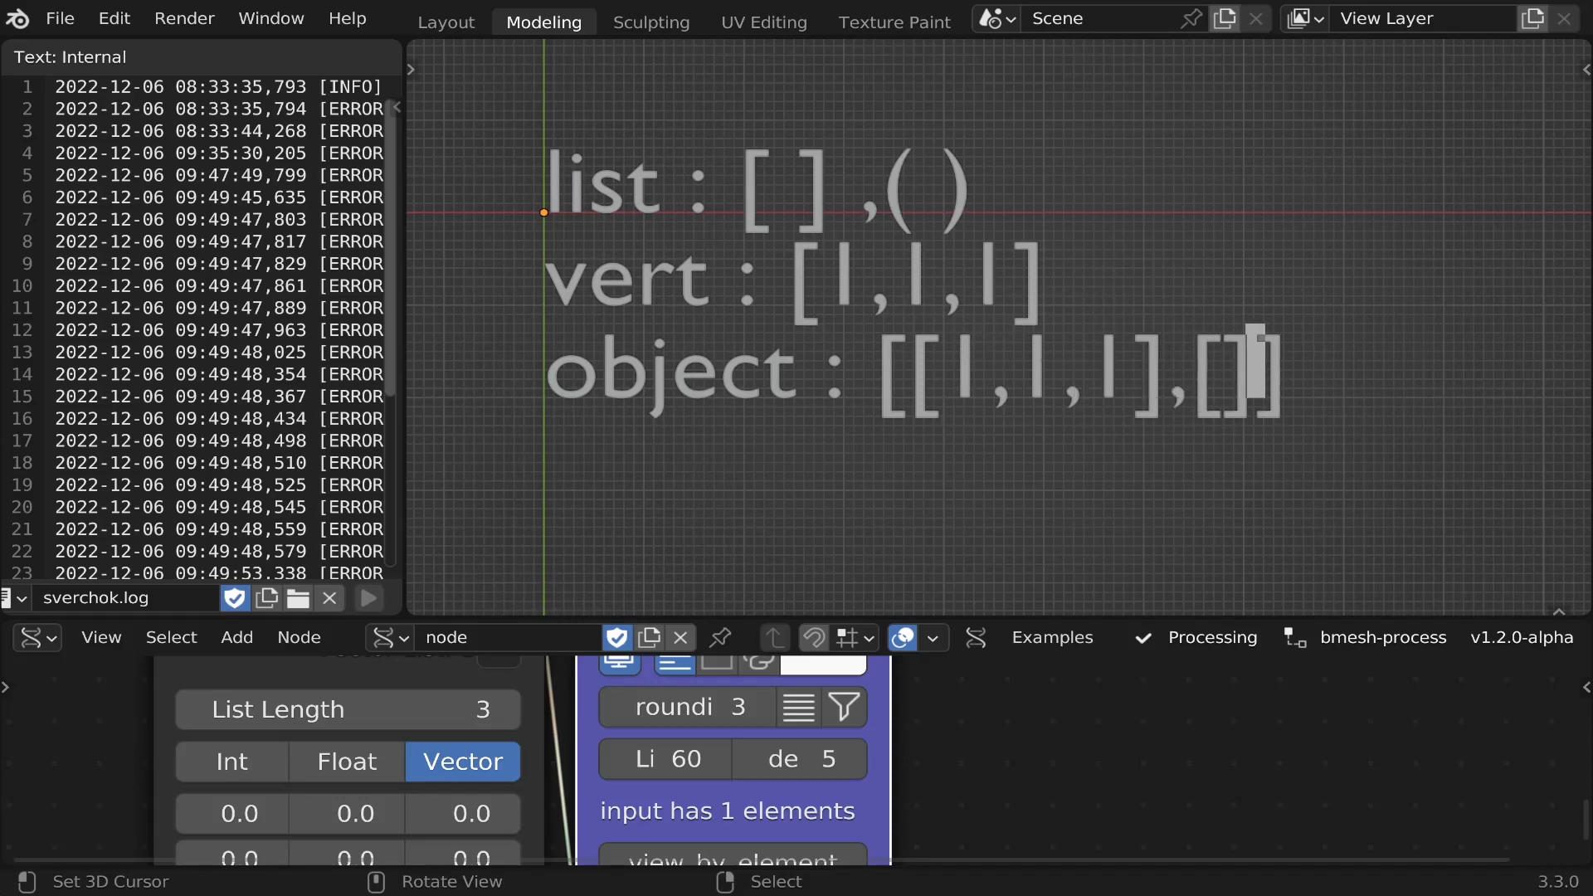
text(,)
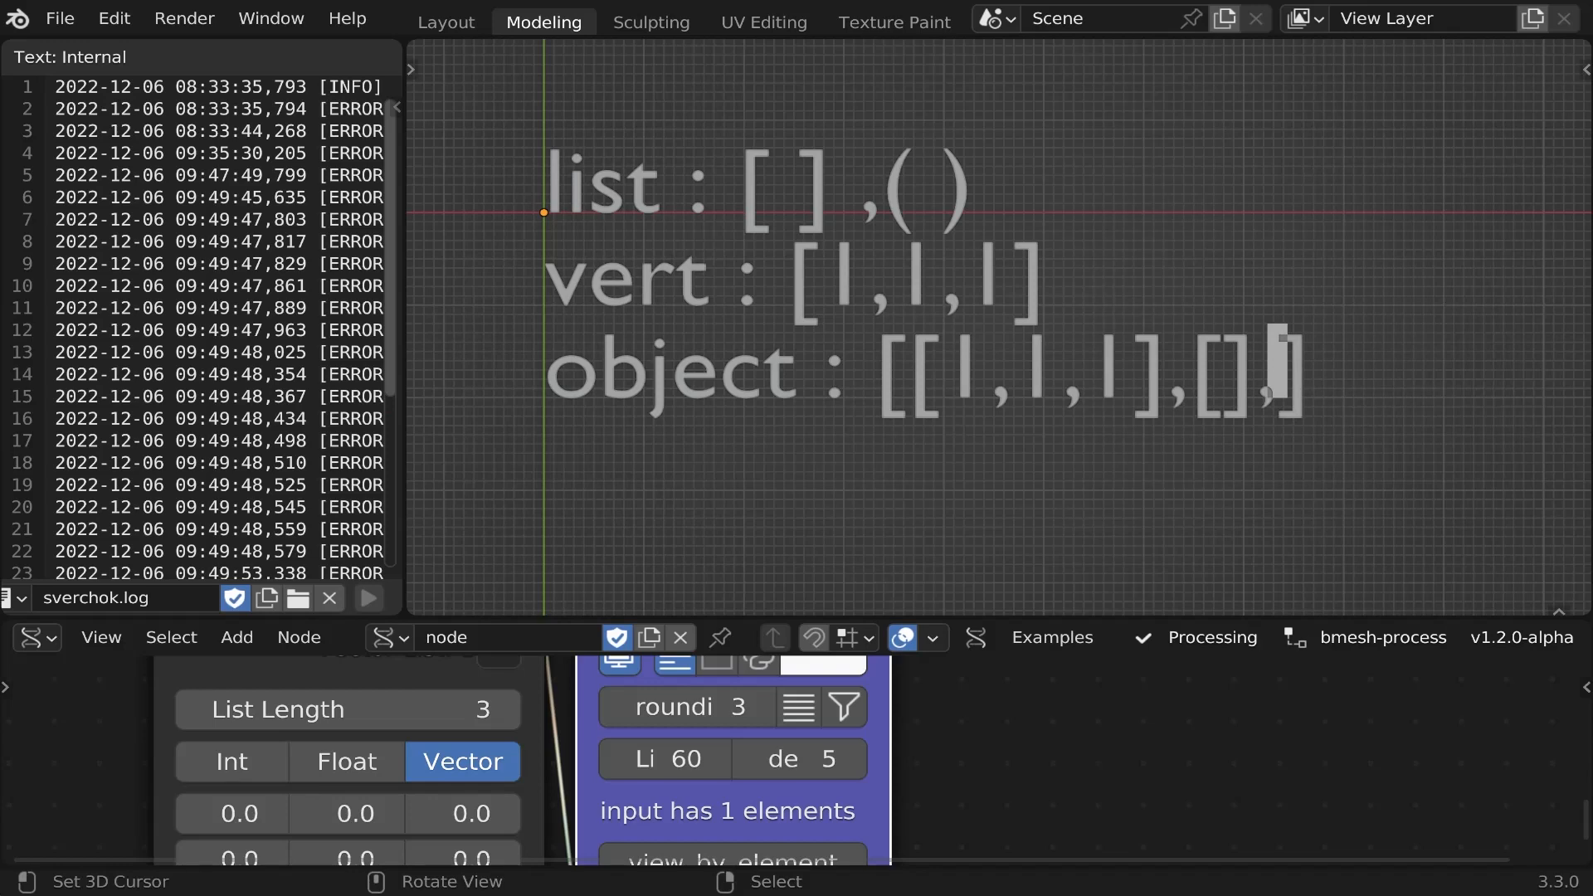
text([])
text(,...)
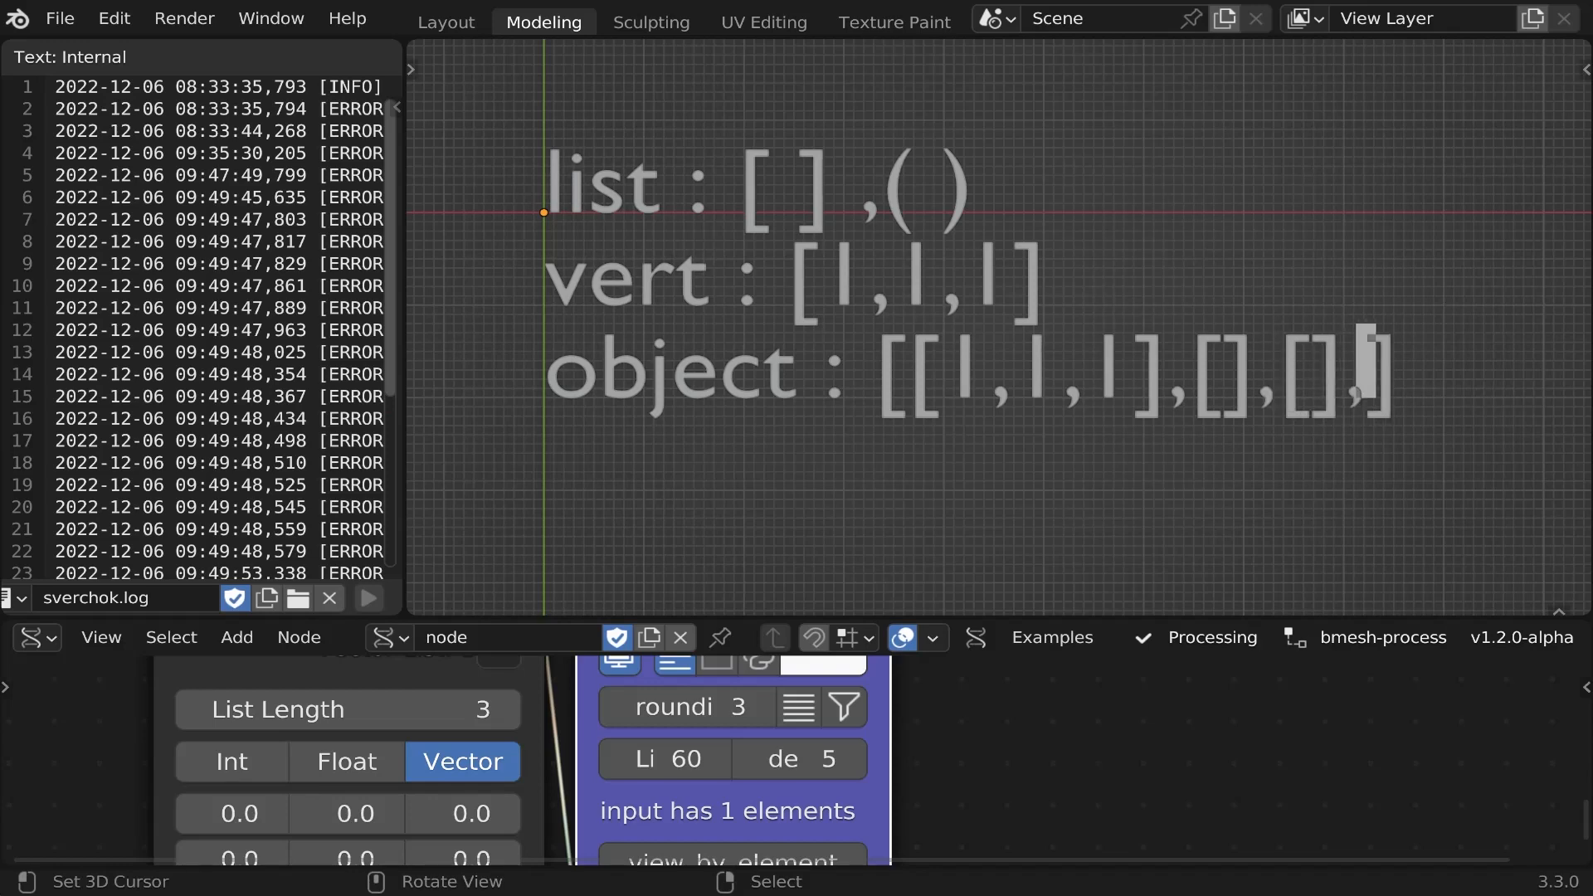
key(Right)
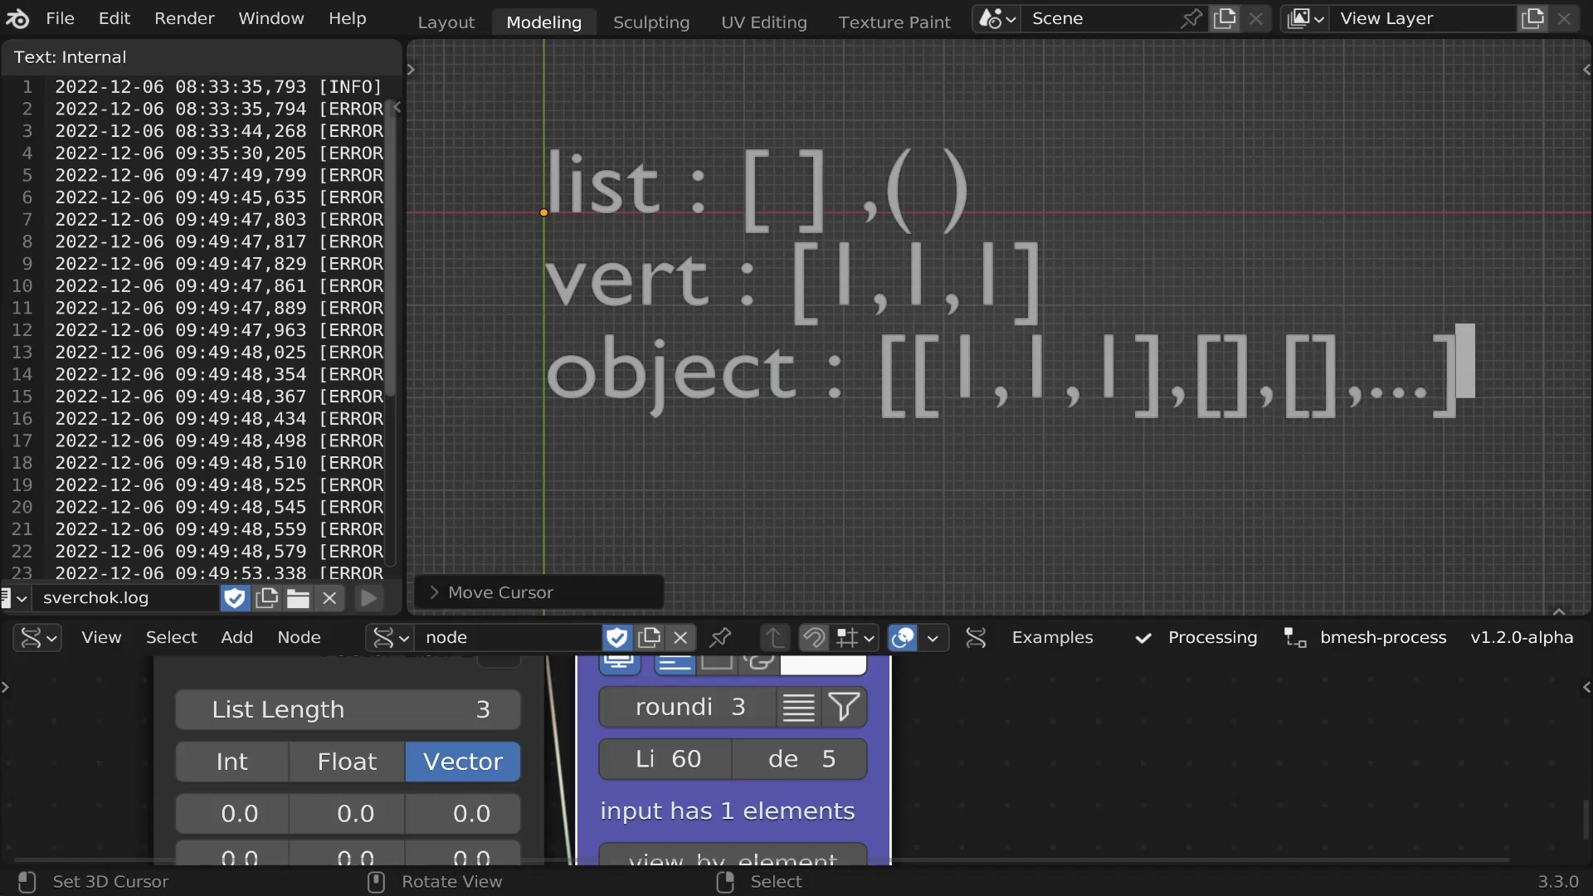
- Add a fourth line below the object line reading "objects : []"
key(Return)
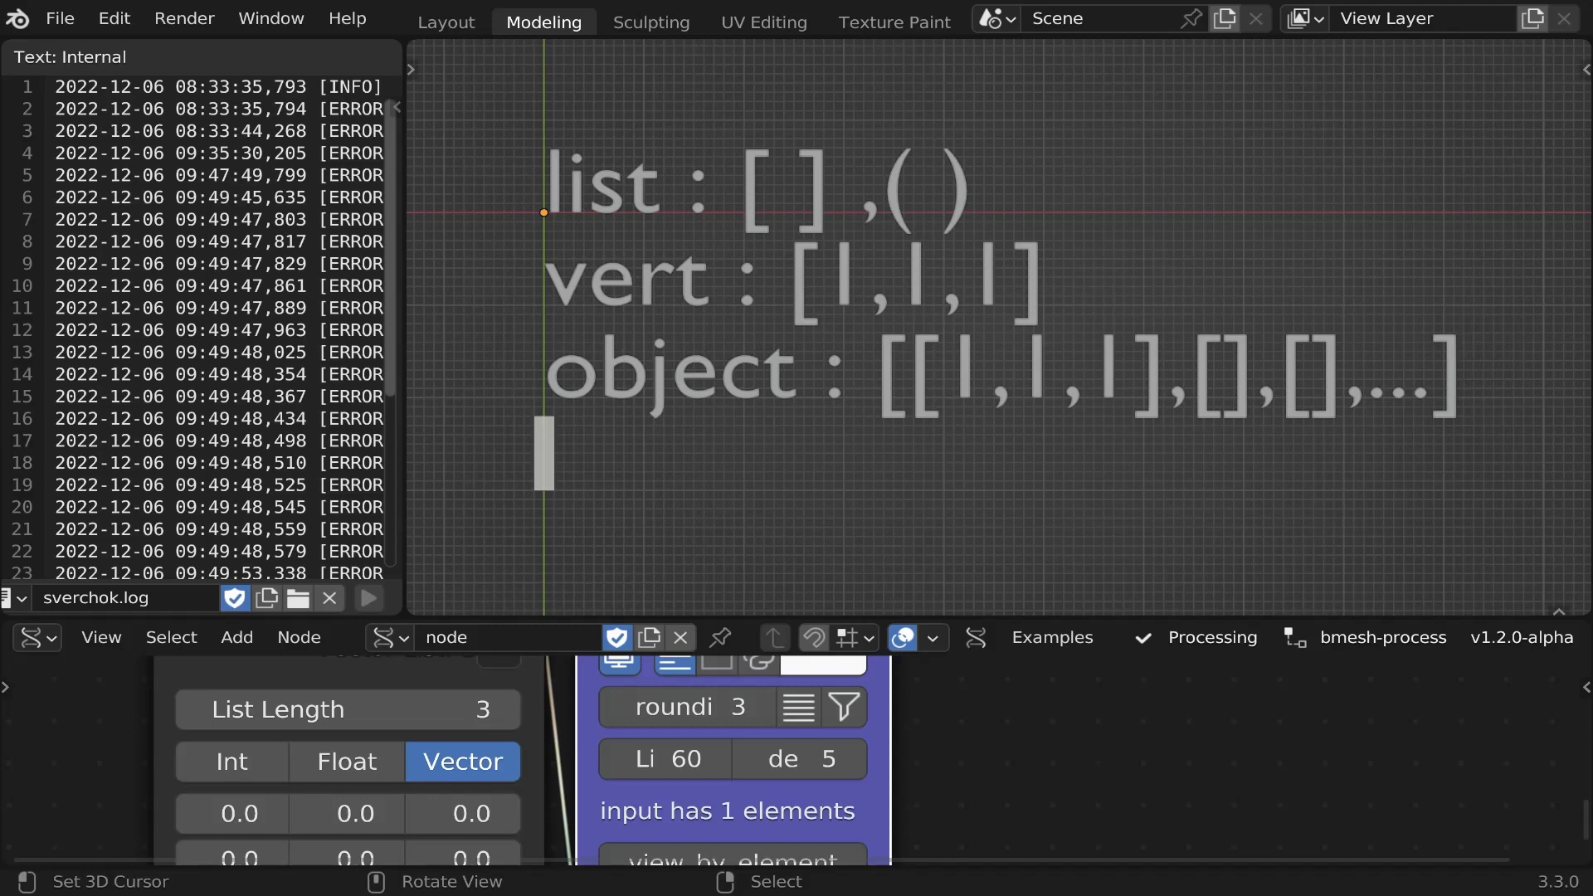
text(o)
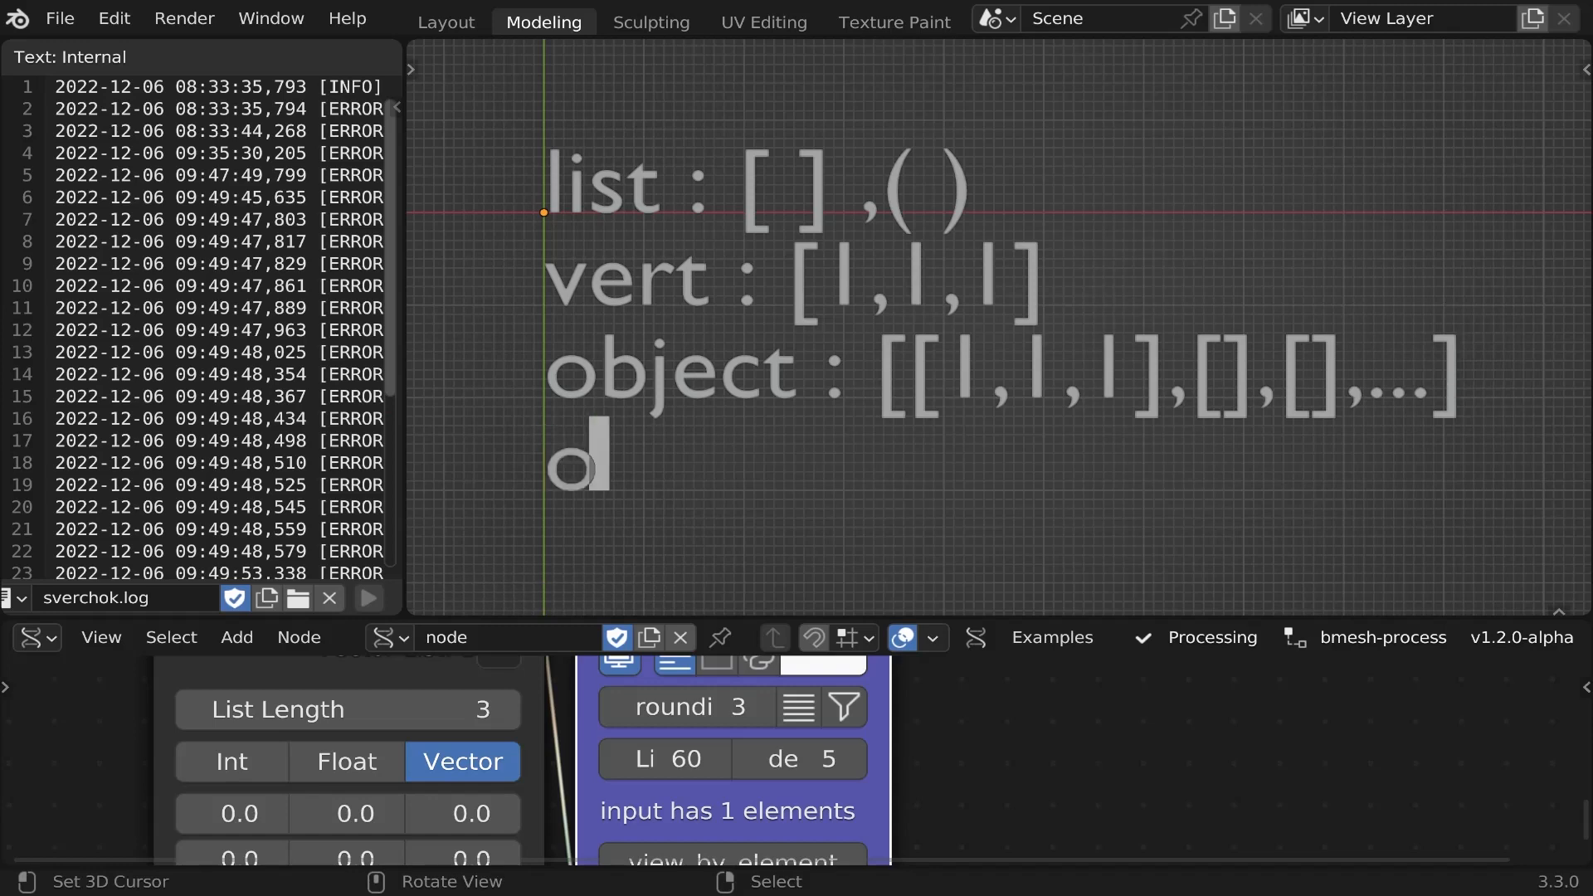
text(bjects)
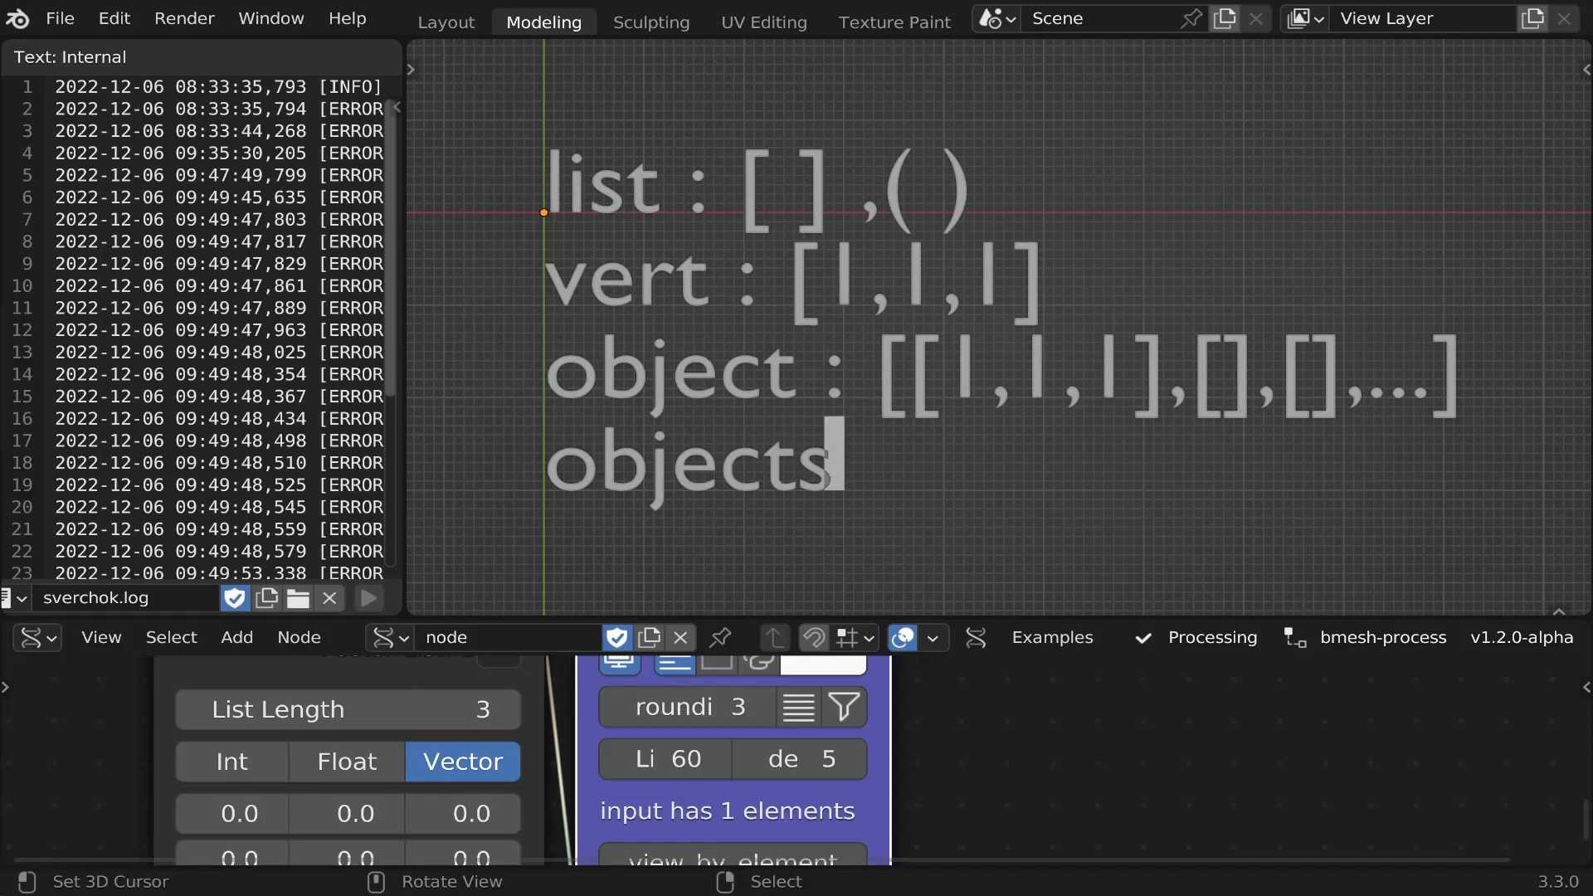
text( : )
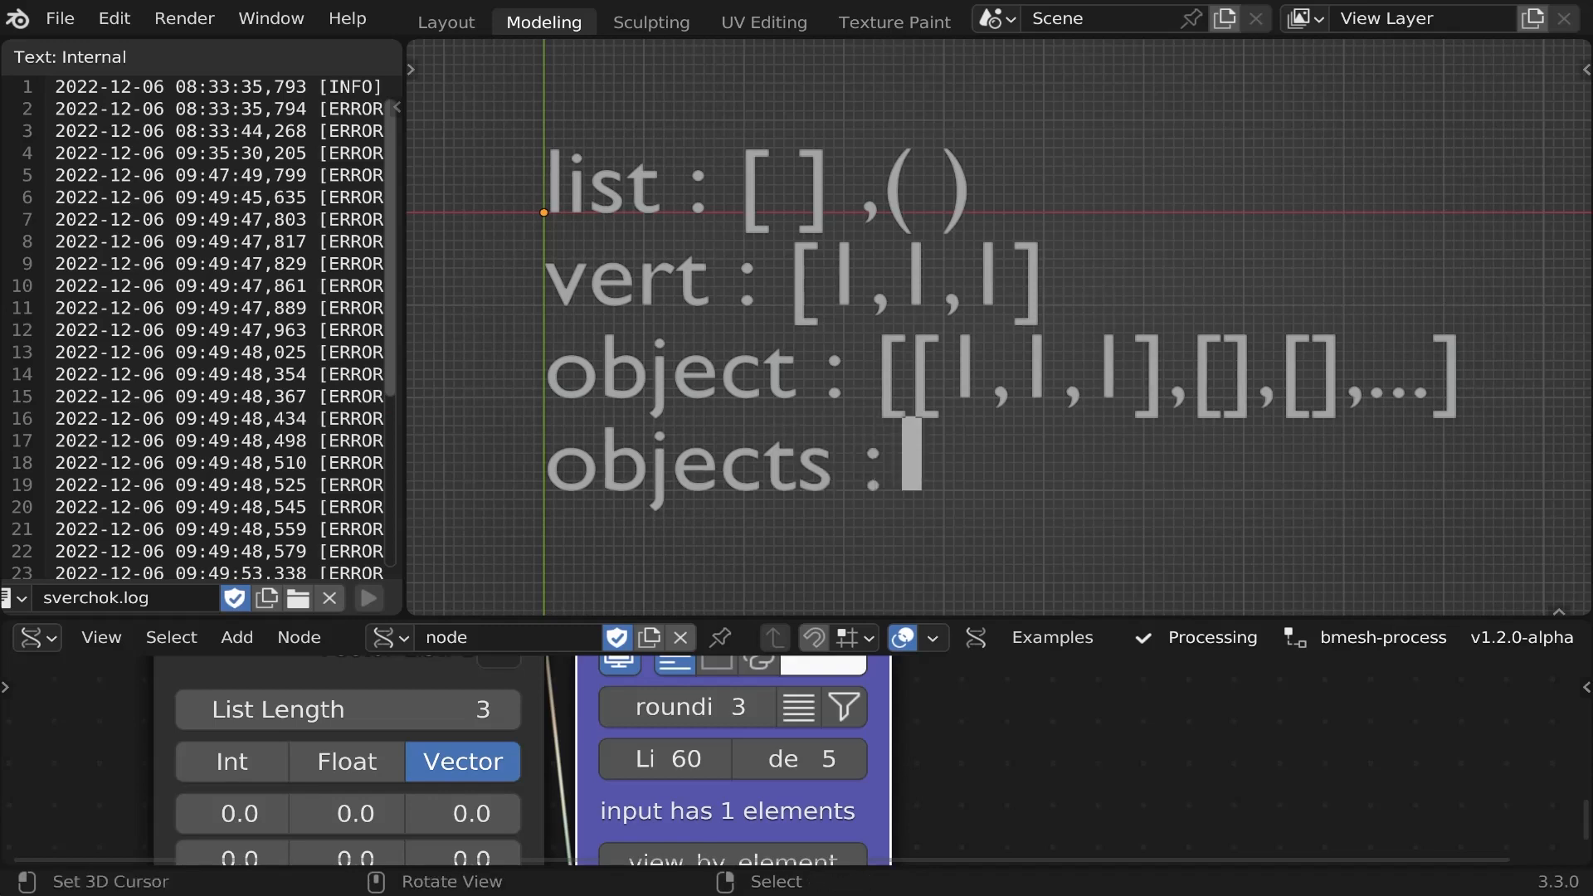
text([])
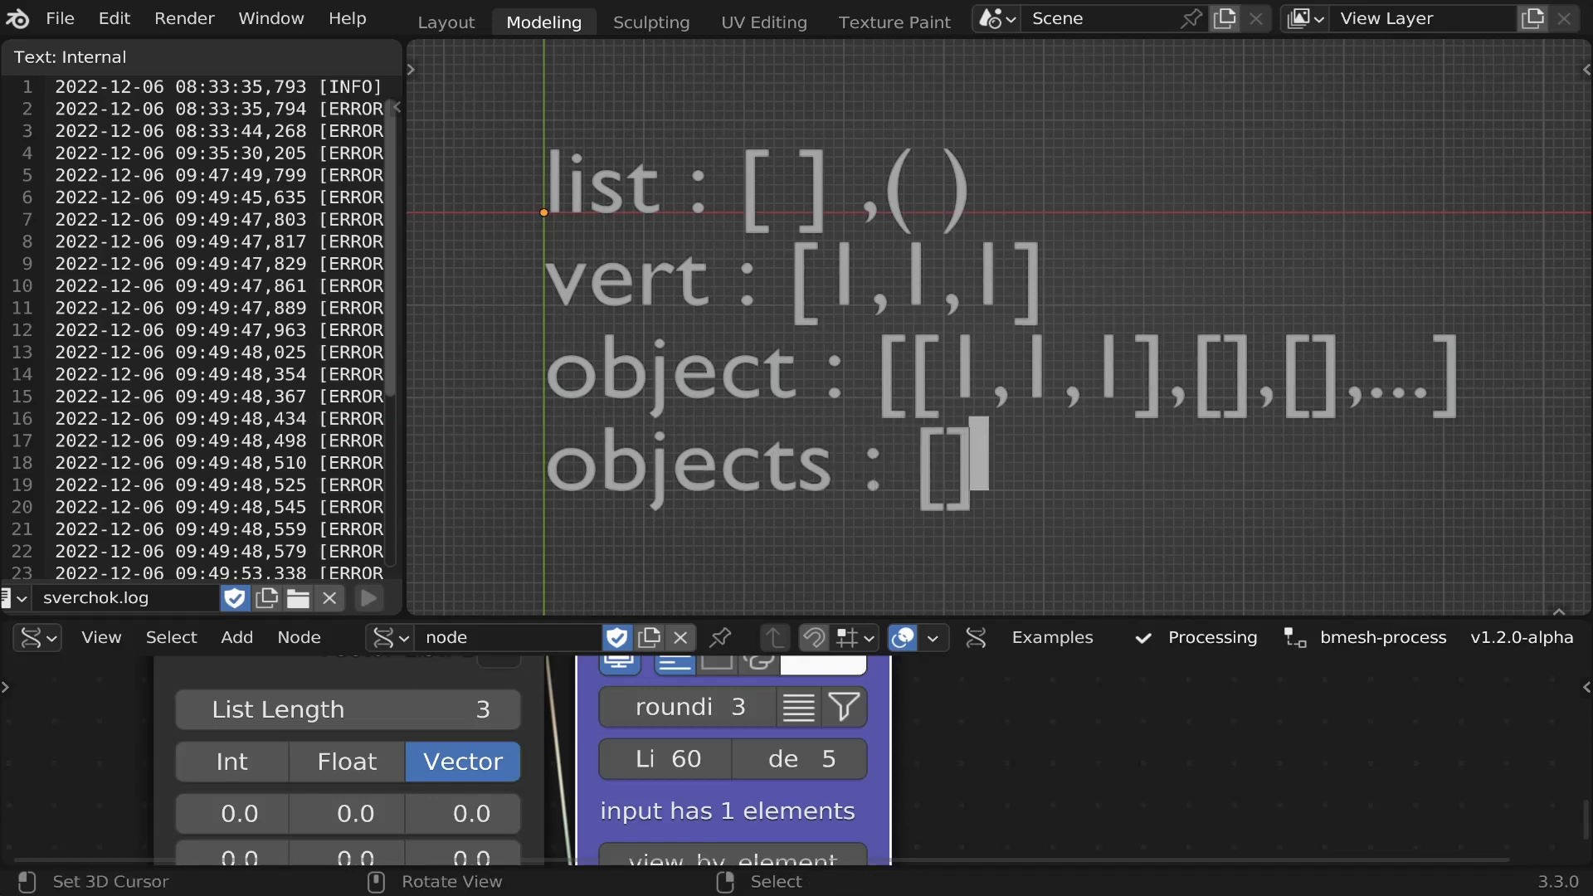
key(Left)
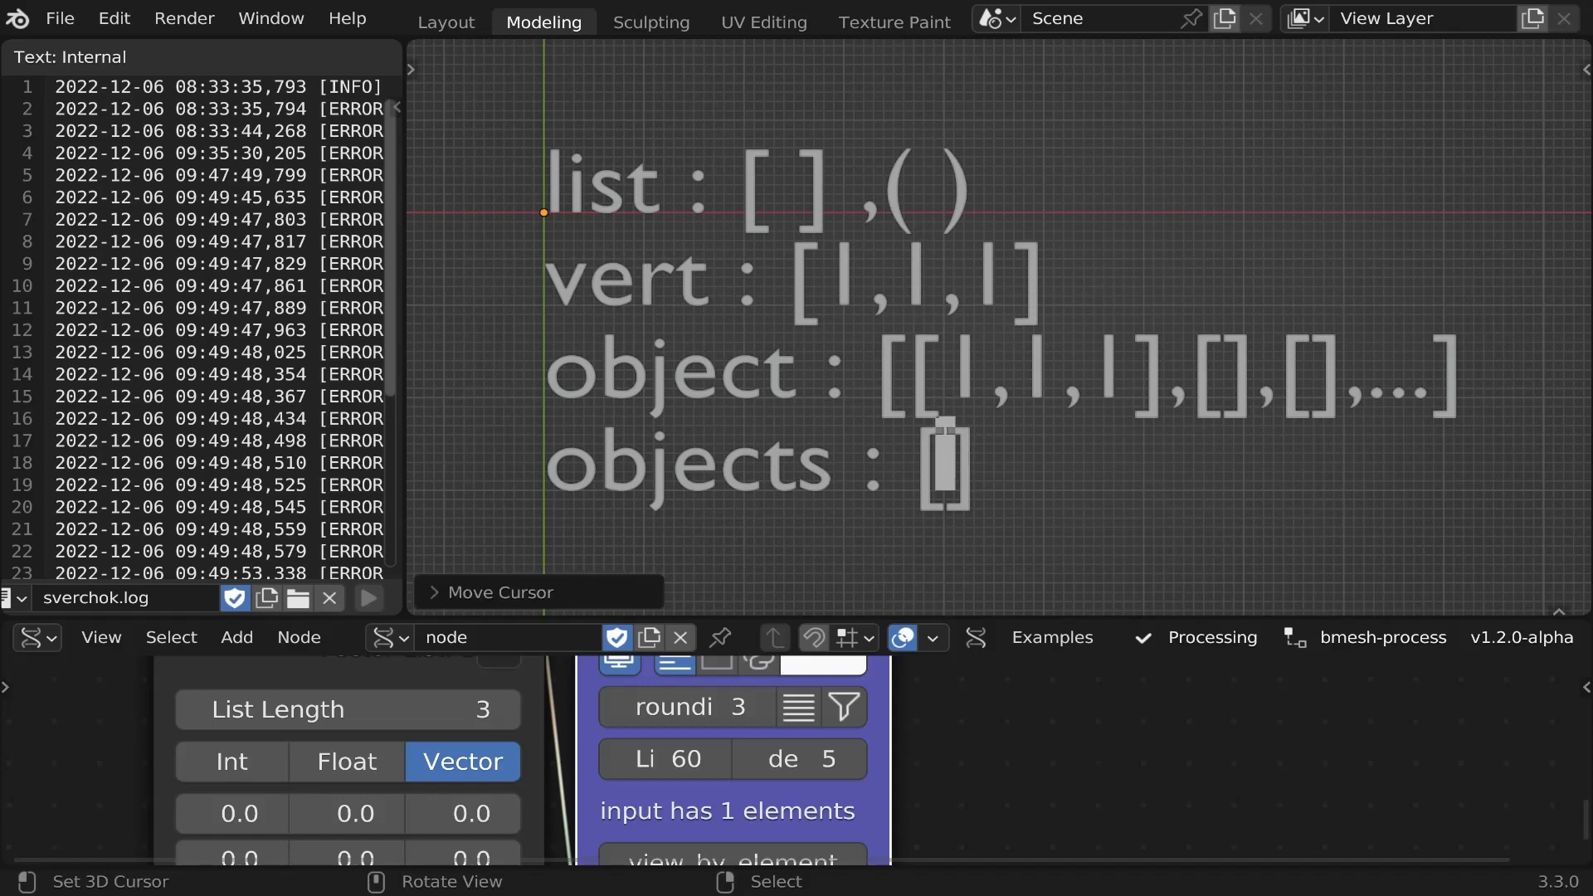
text([])
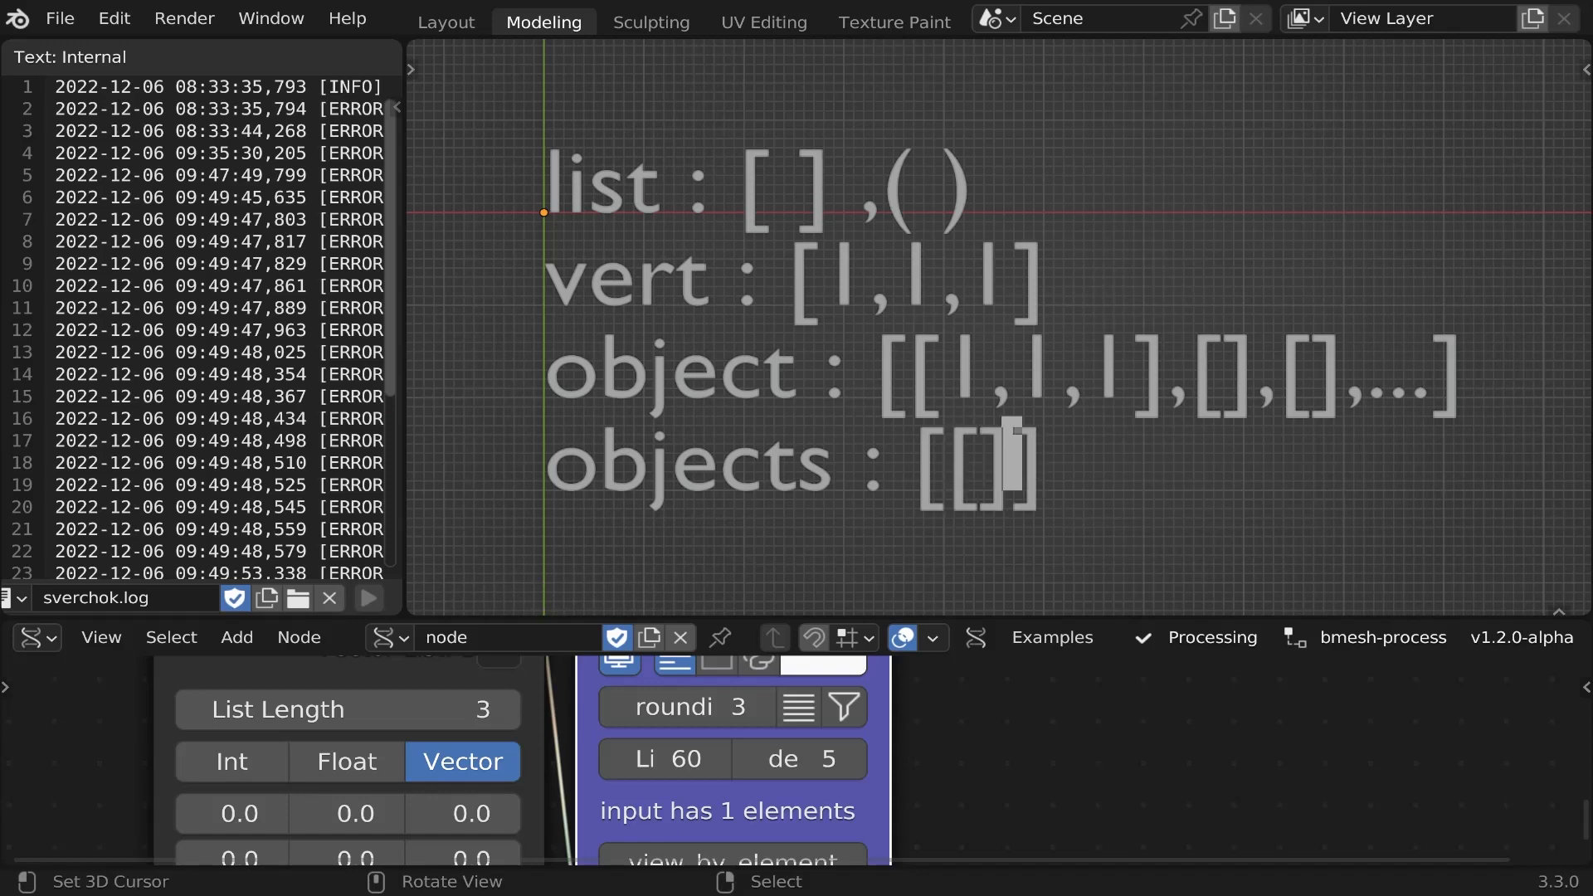
key(Left)
text(l,l)
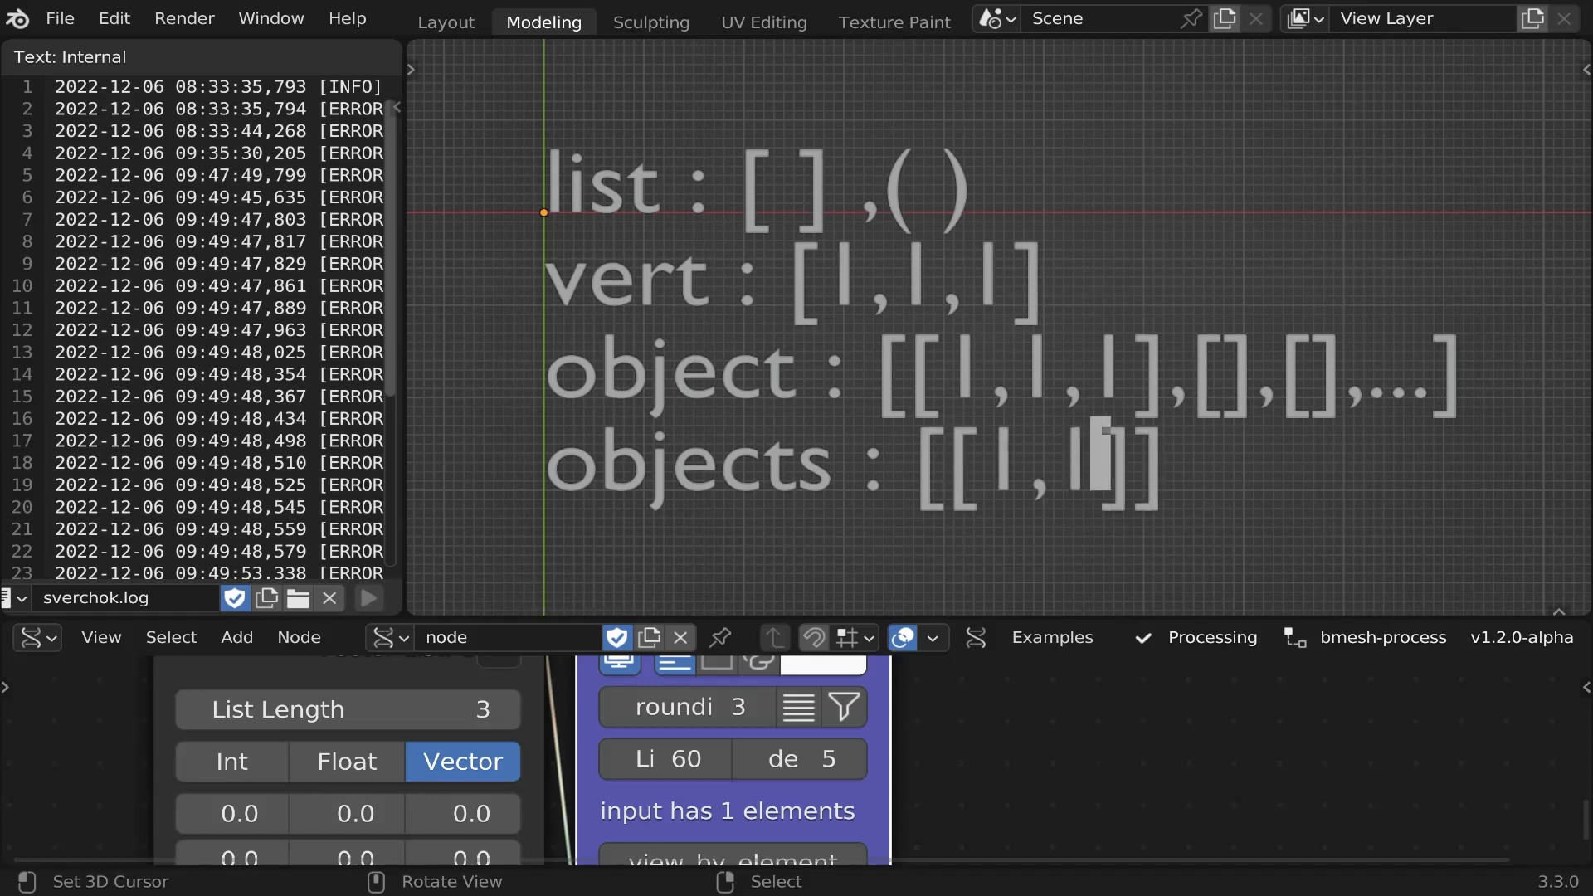
text(,l)
key(Right)
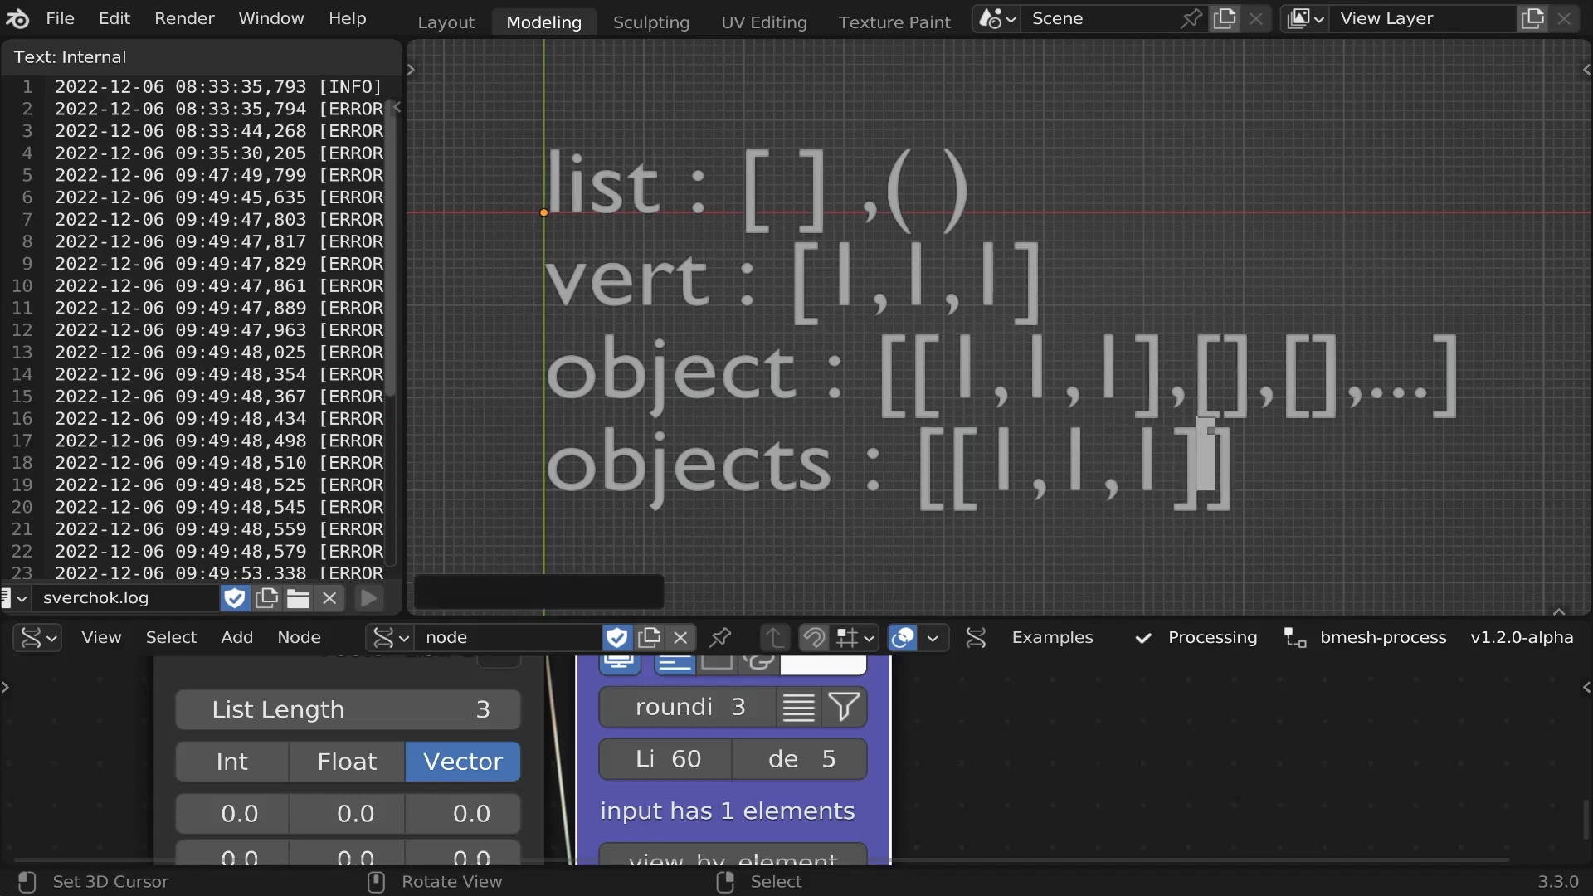
text(,)
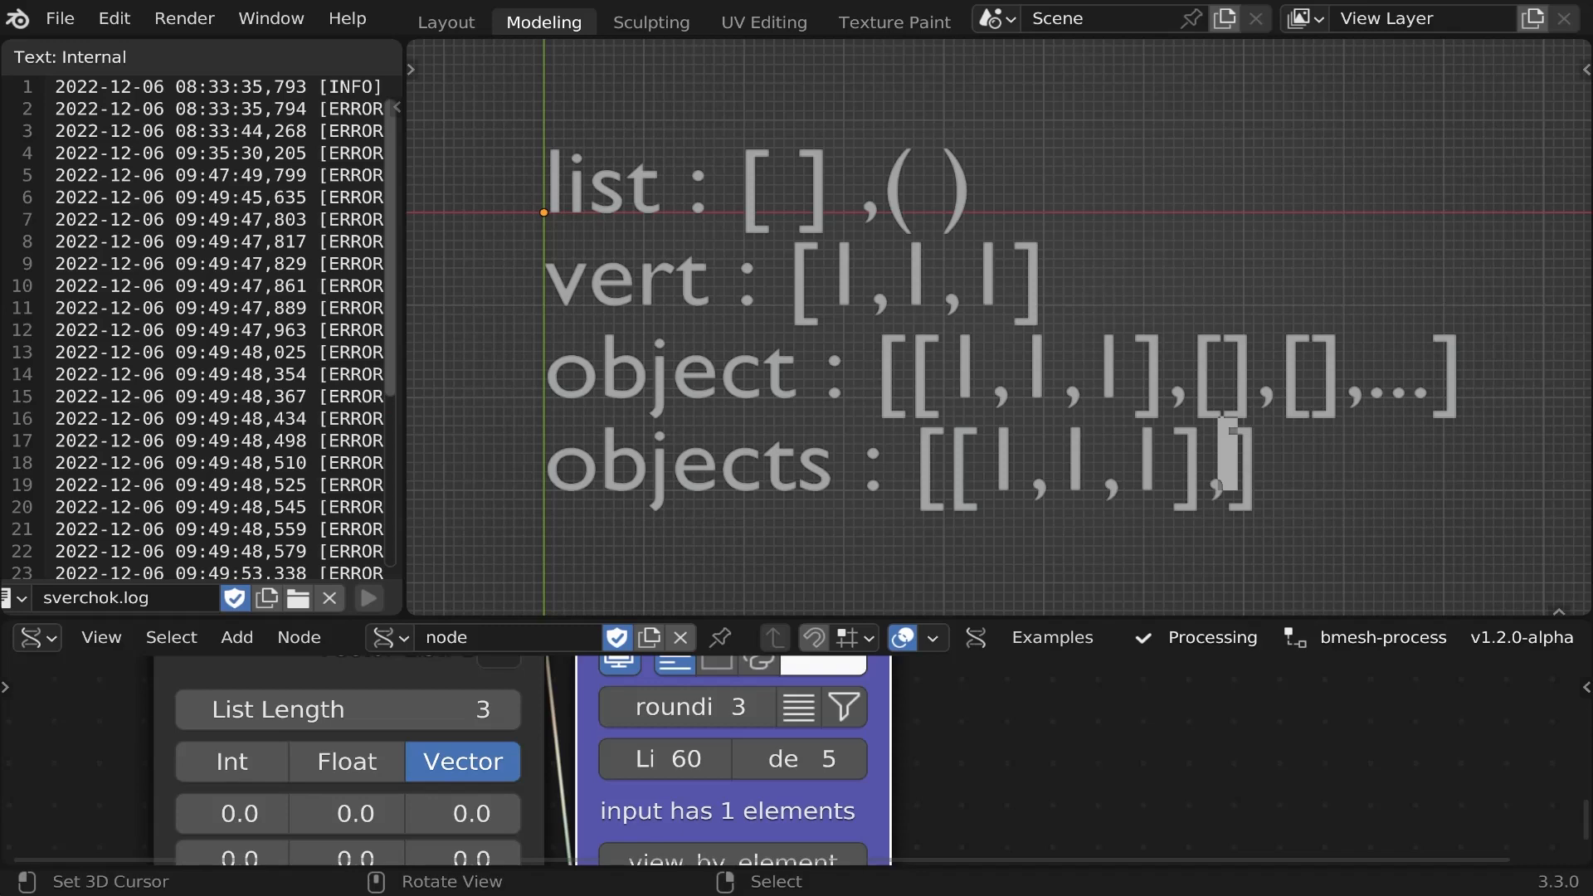
key(BackSpace)
key(BackSpace)
key(BackSpace)
key(BackSpace)
key(BackSpace)
key(BackSpace)
key(BackSpace)
key(BackSpace)
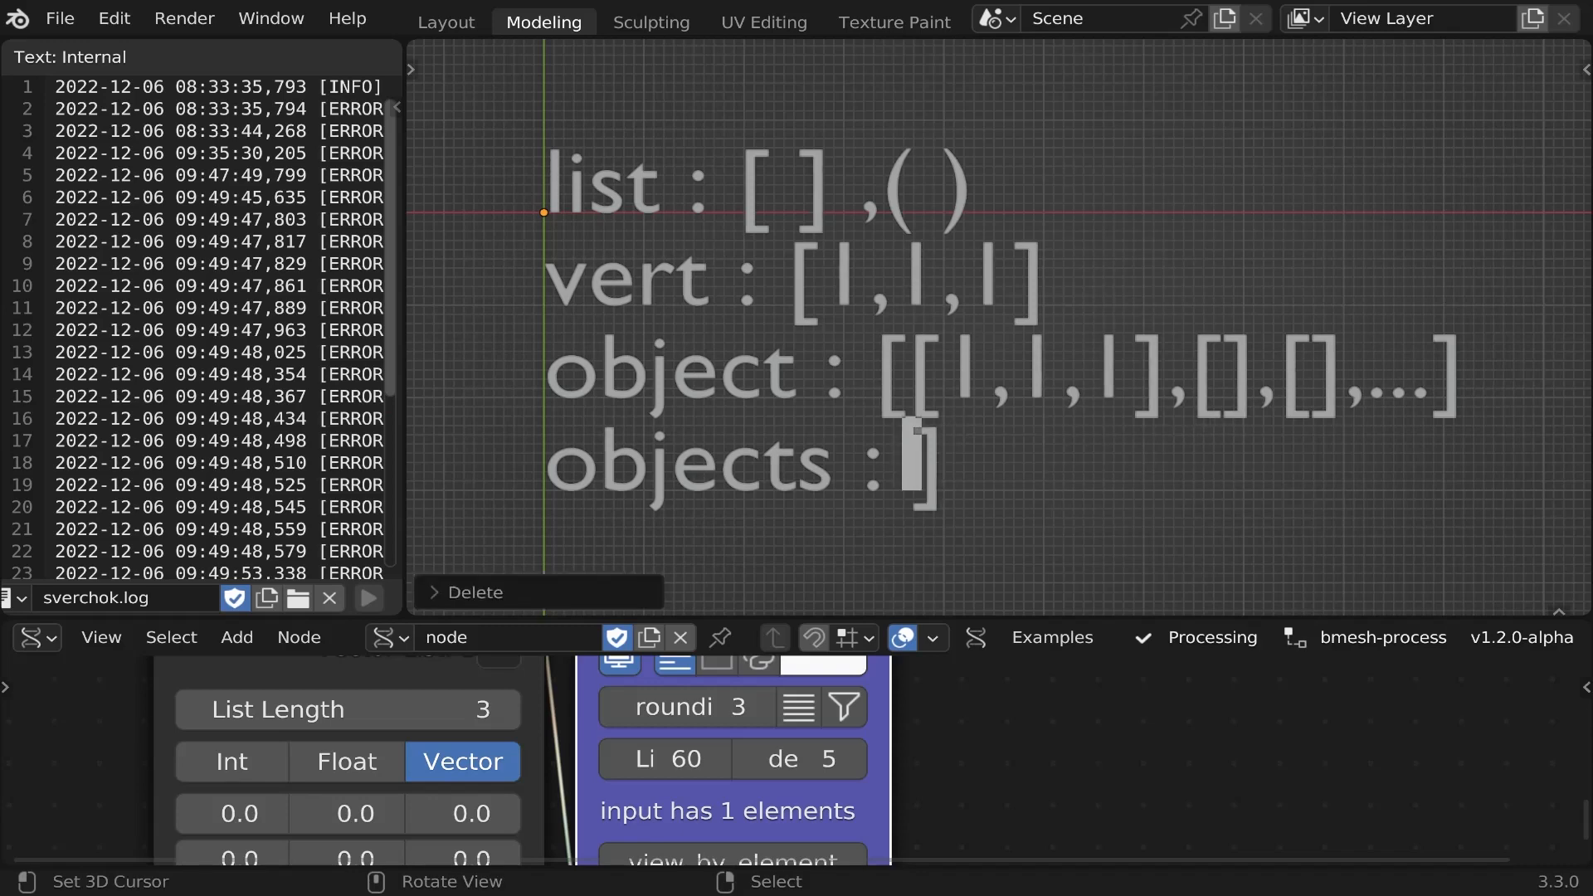
- Complete the objects line of the text note so its list reads "[object1,object2,...]"
text([o)
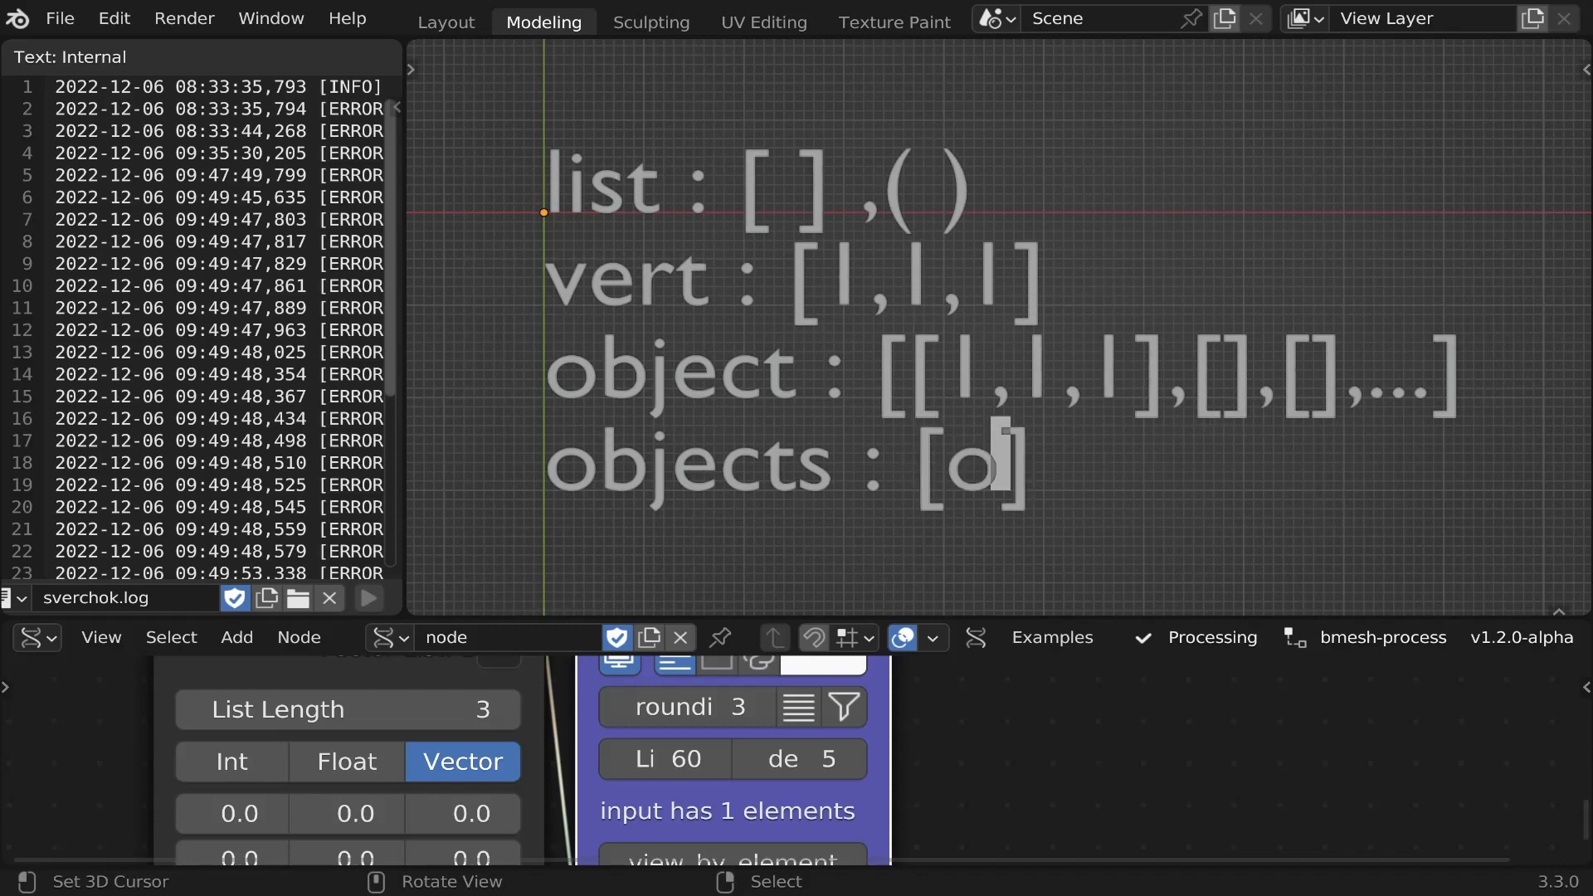
text(bje)
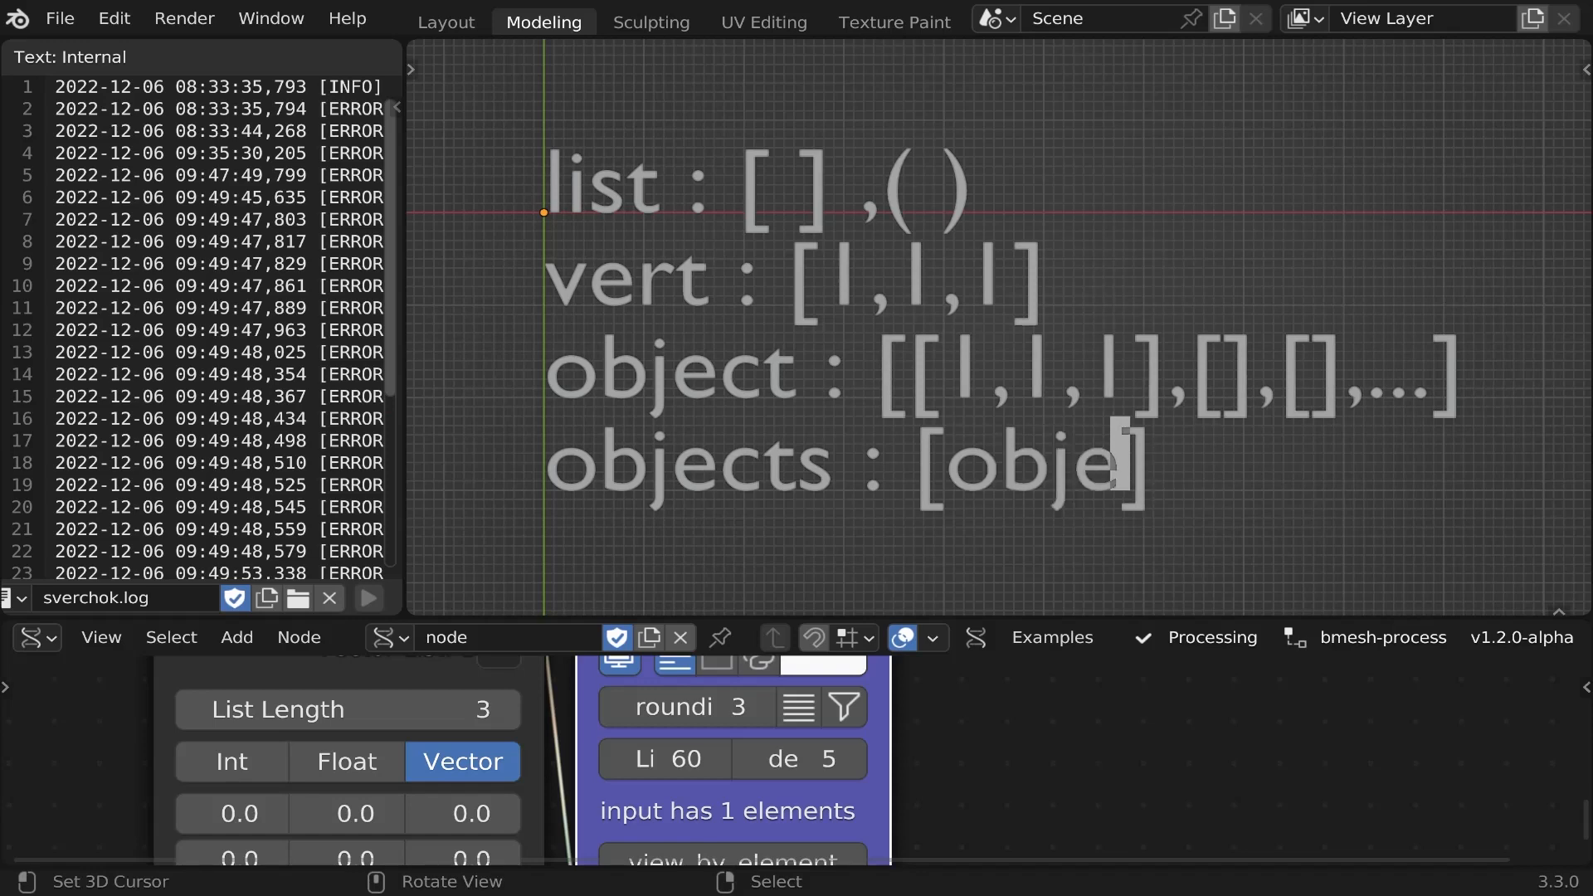
text(ctI)
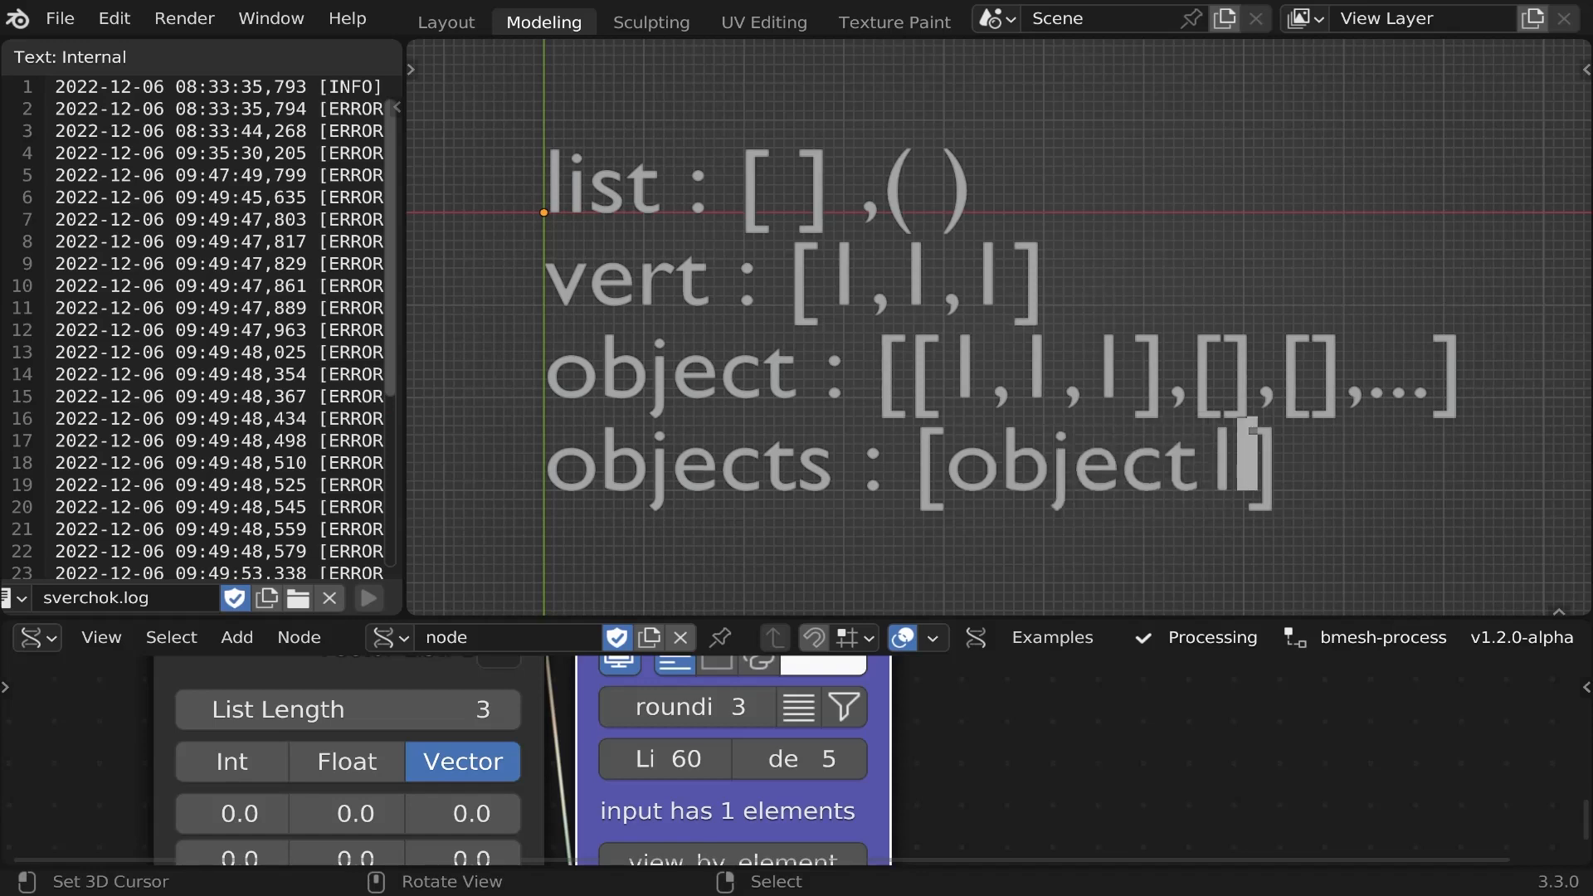
text(,o)
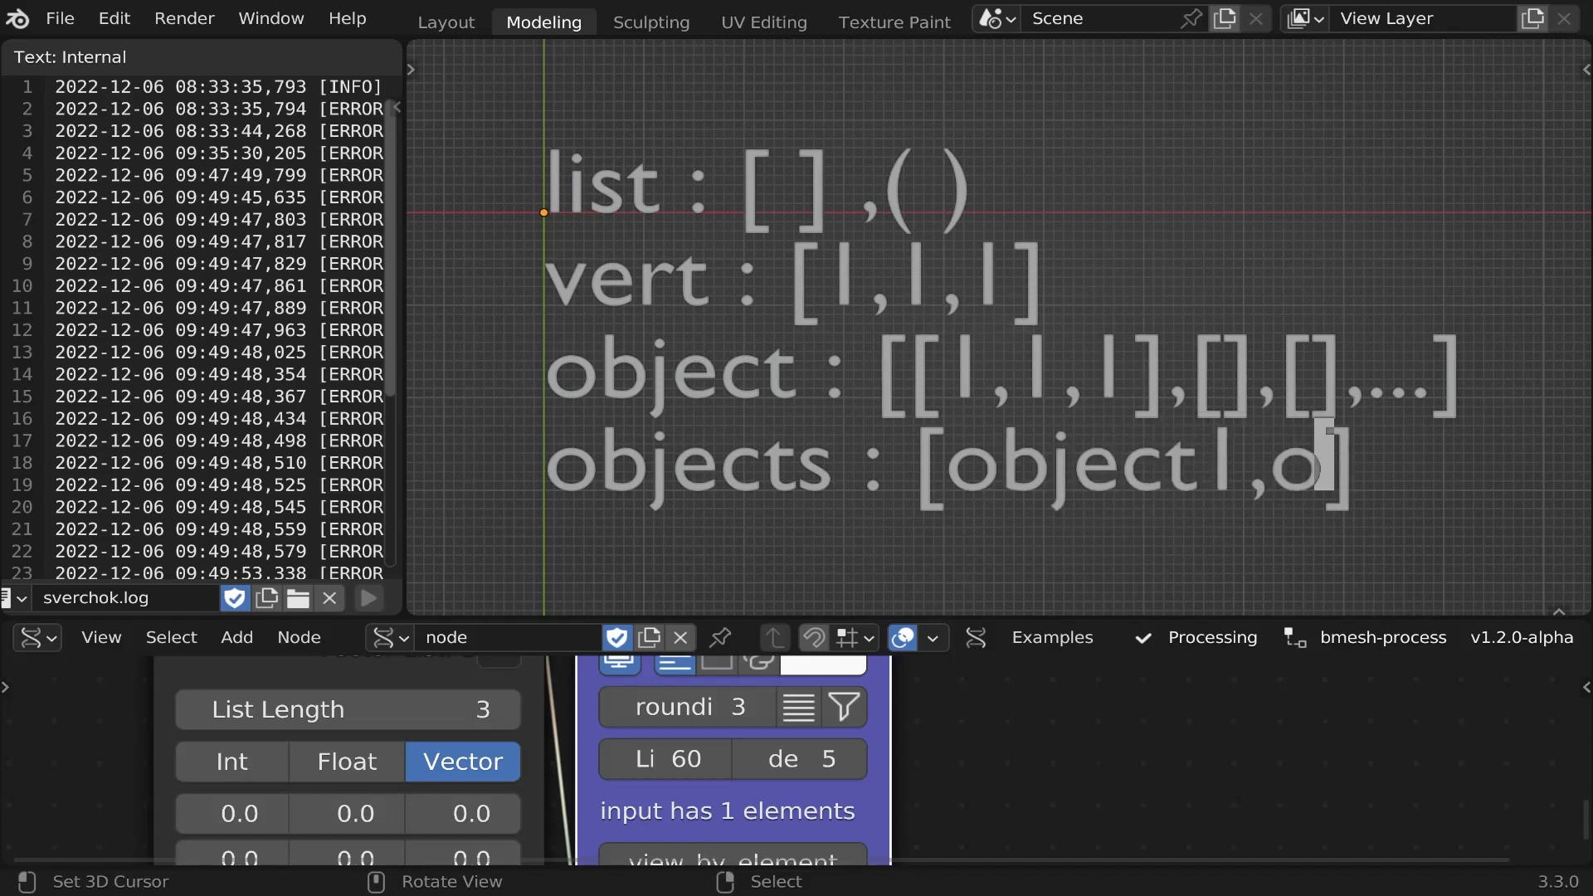
text(bjec)
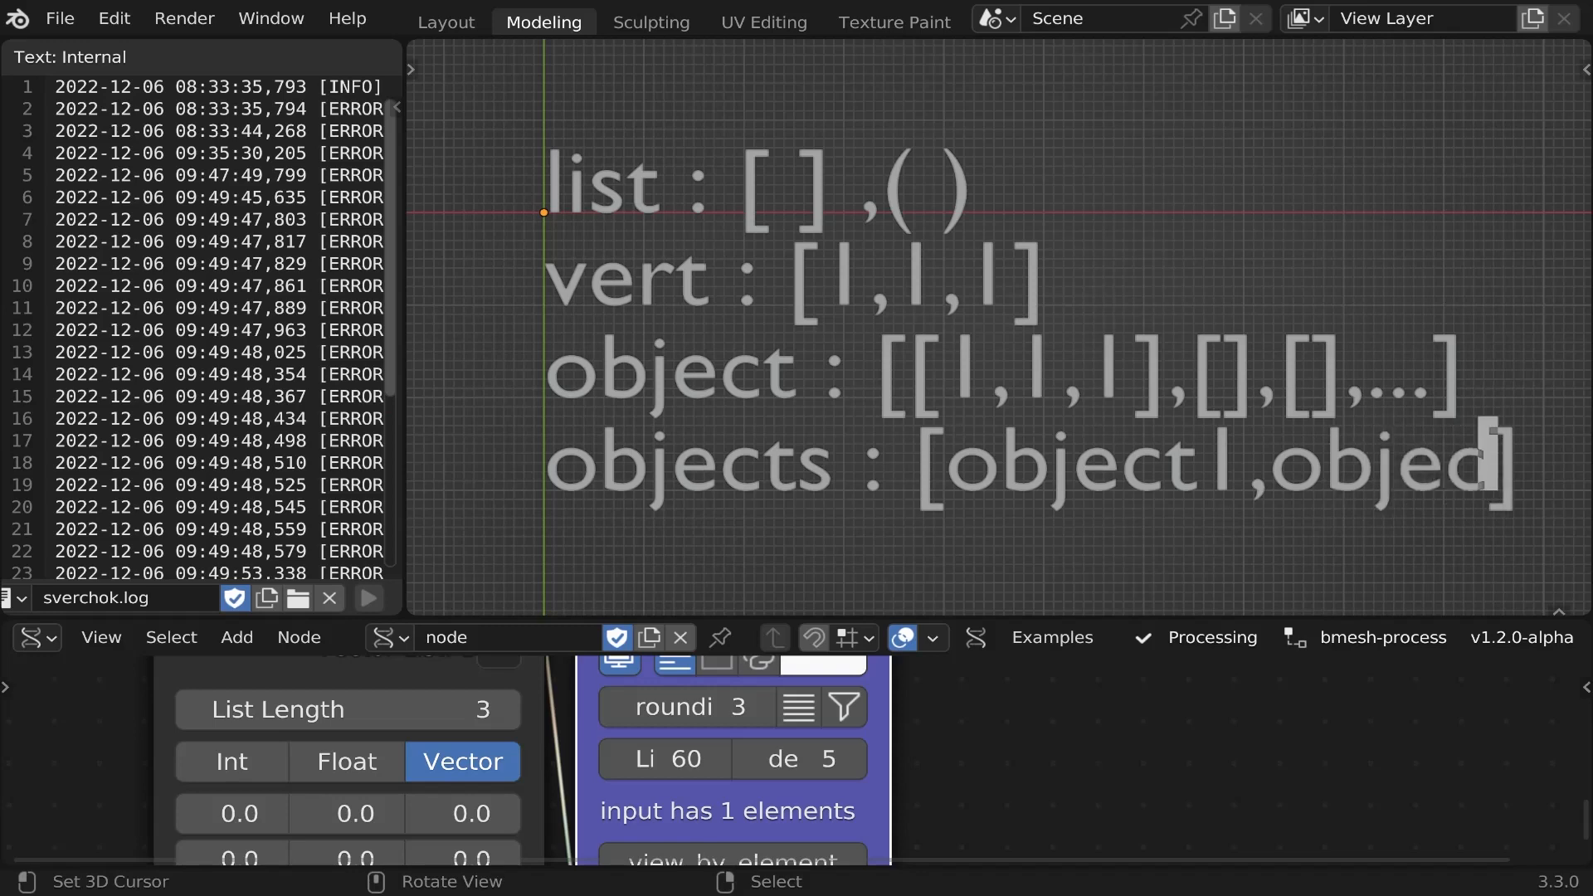
text(t2)
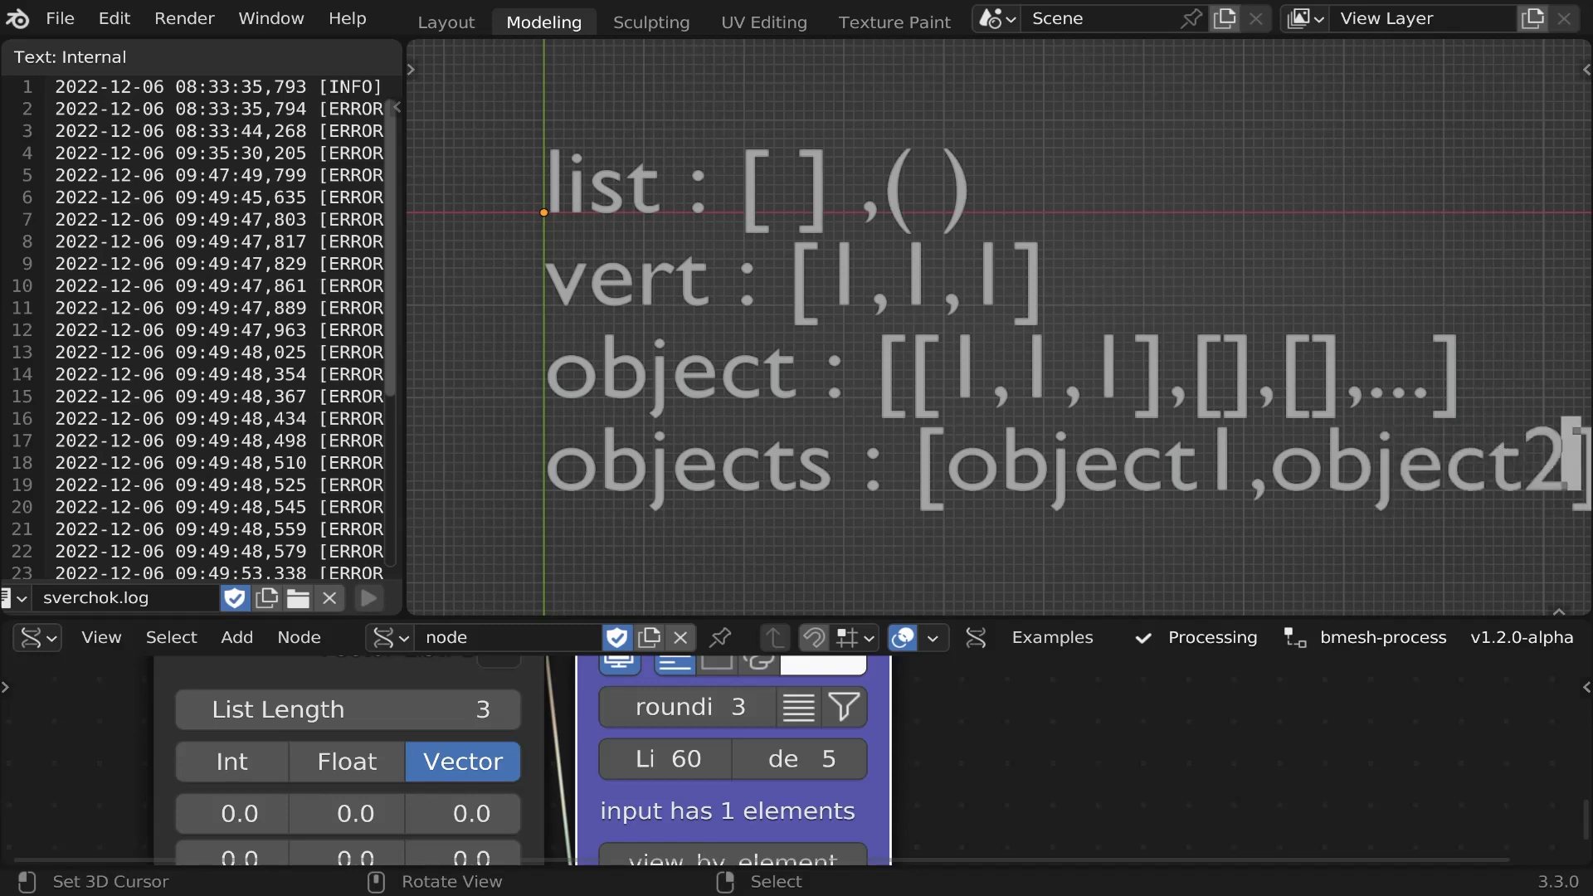
text(,)
text(...)
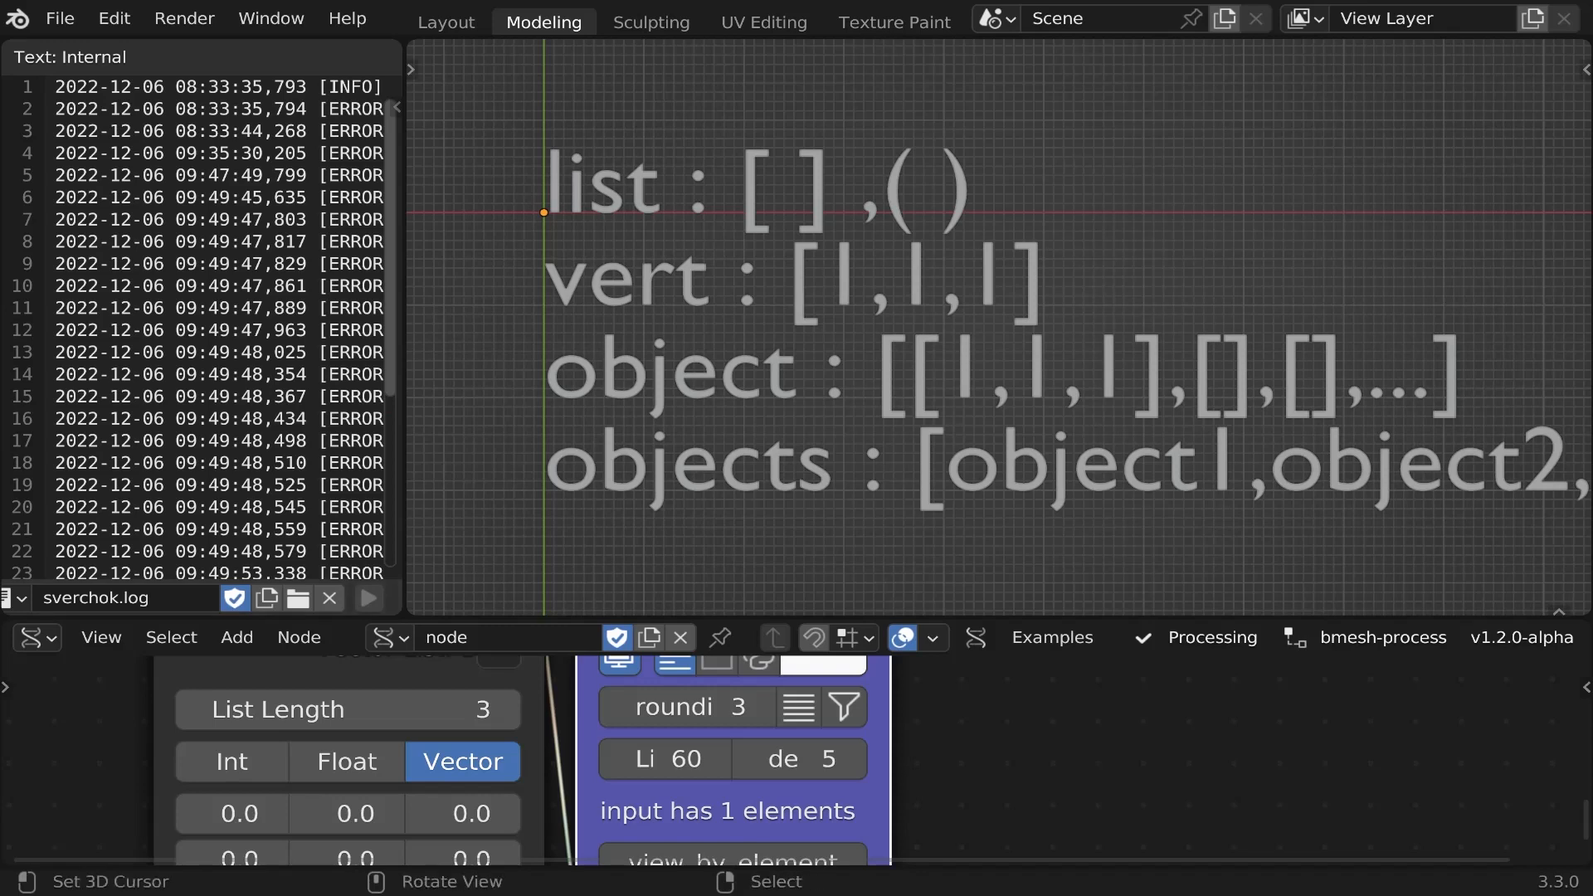
scroll(644, 362, down, 2)
scroll(962, 311, up, 1)
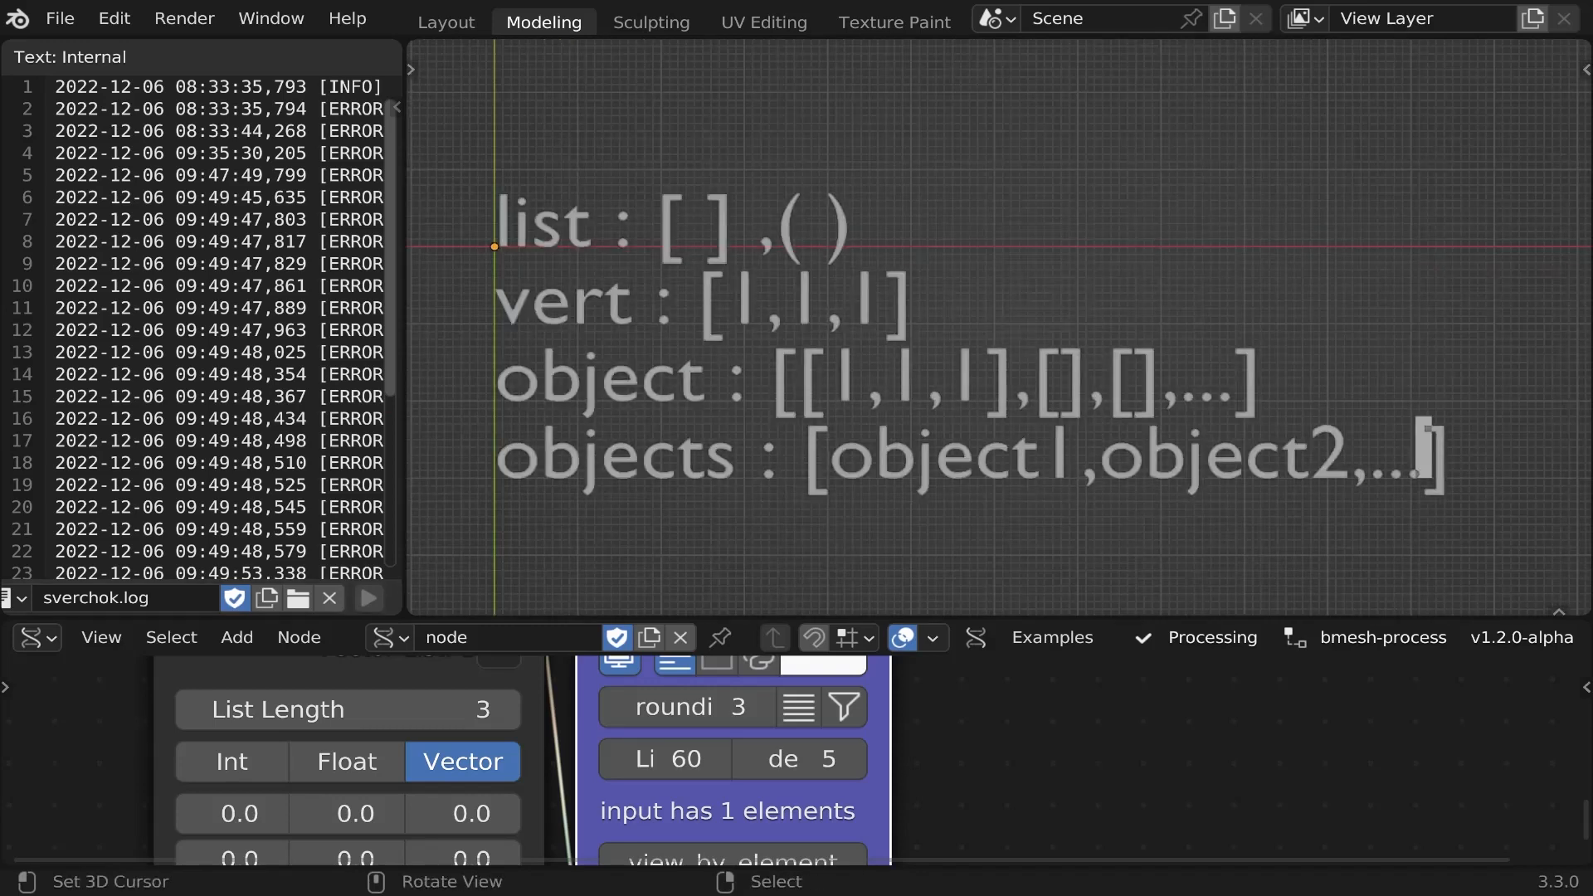
key(End)
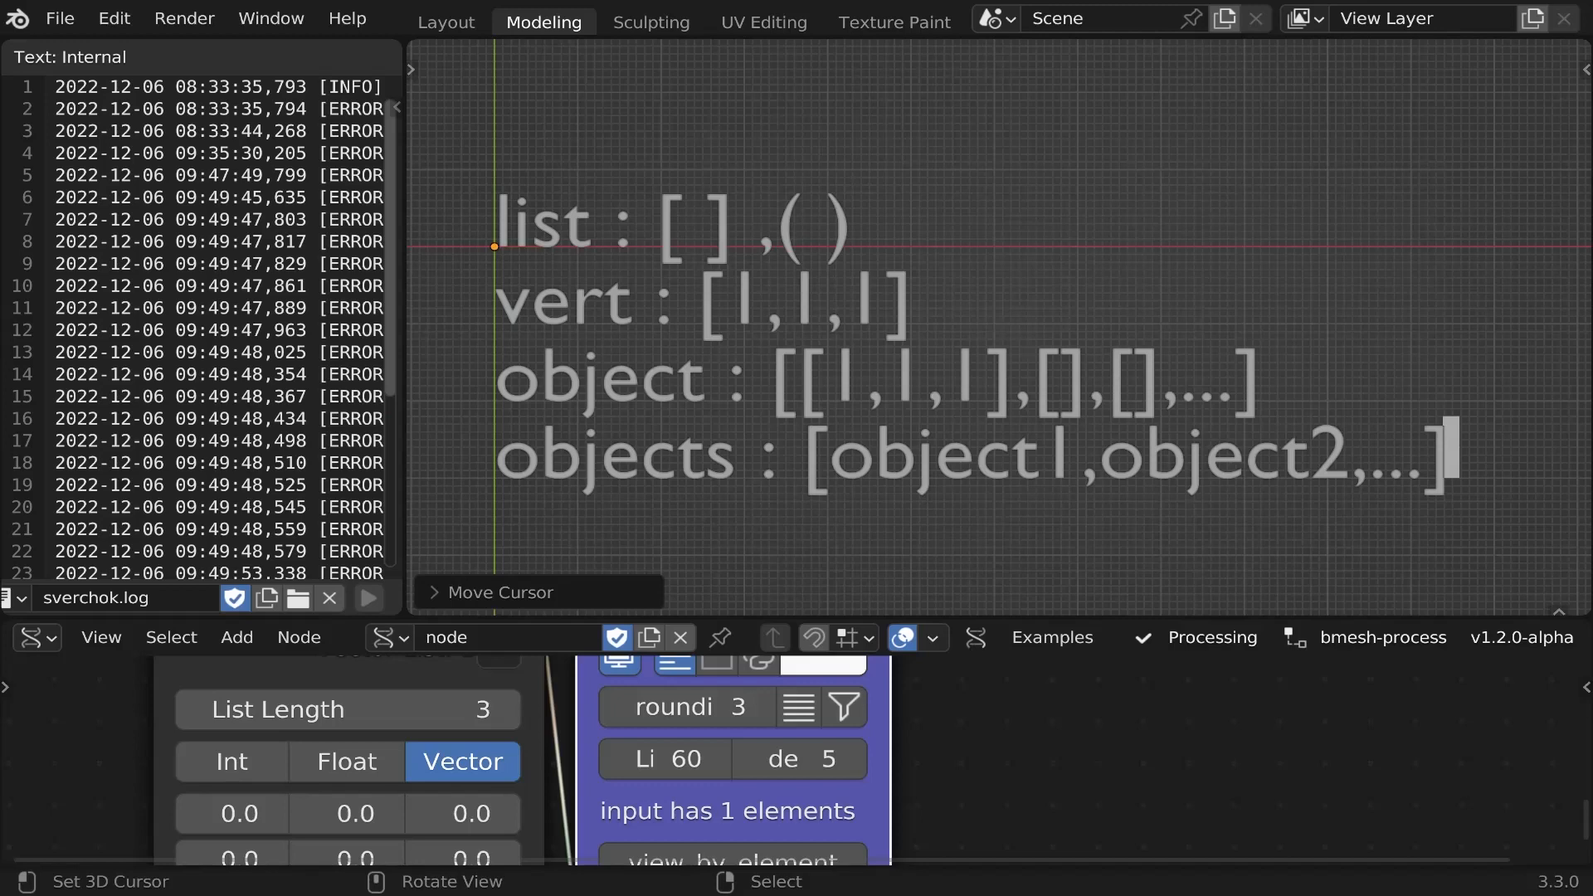
- Enlarge the node editor and add an NGon node with its vertices output connected to the Stethoscope viewer
drag(830, 618, 830, 267)
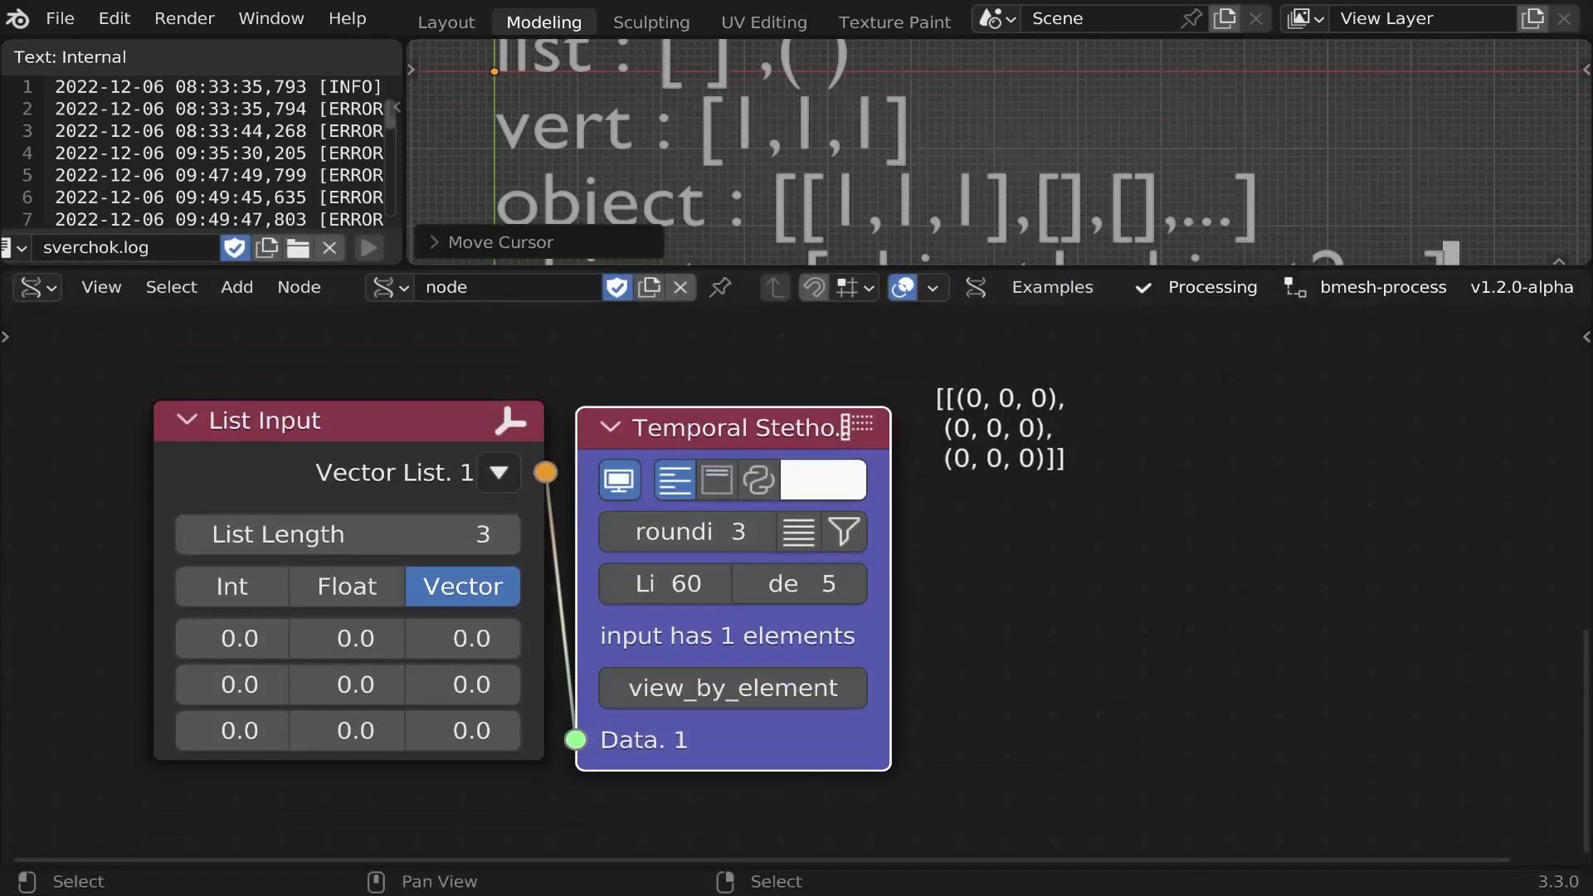
key(2)
mouse_move(502, 435)
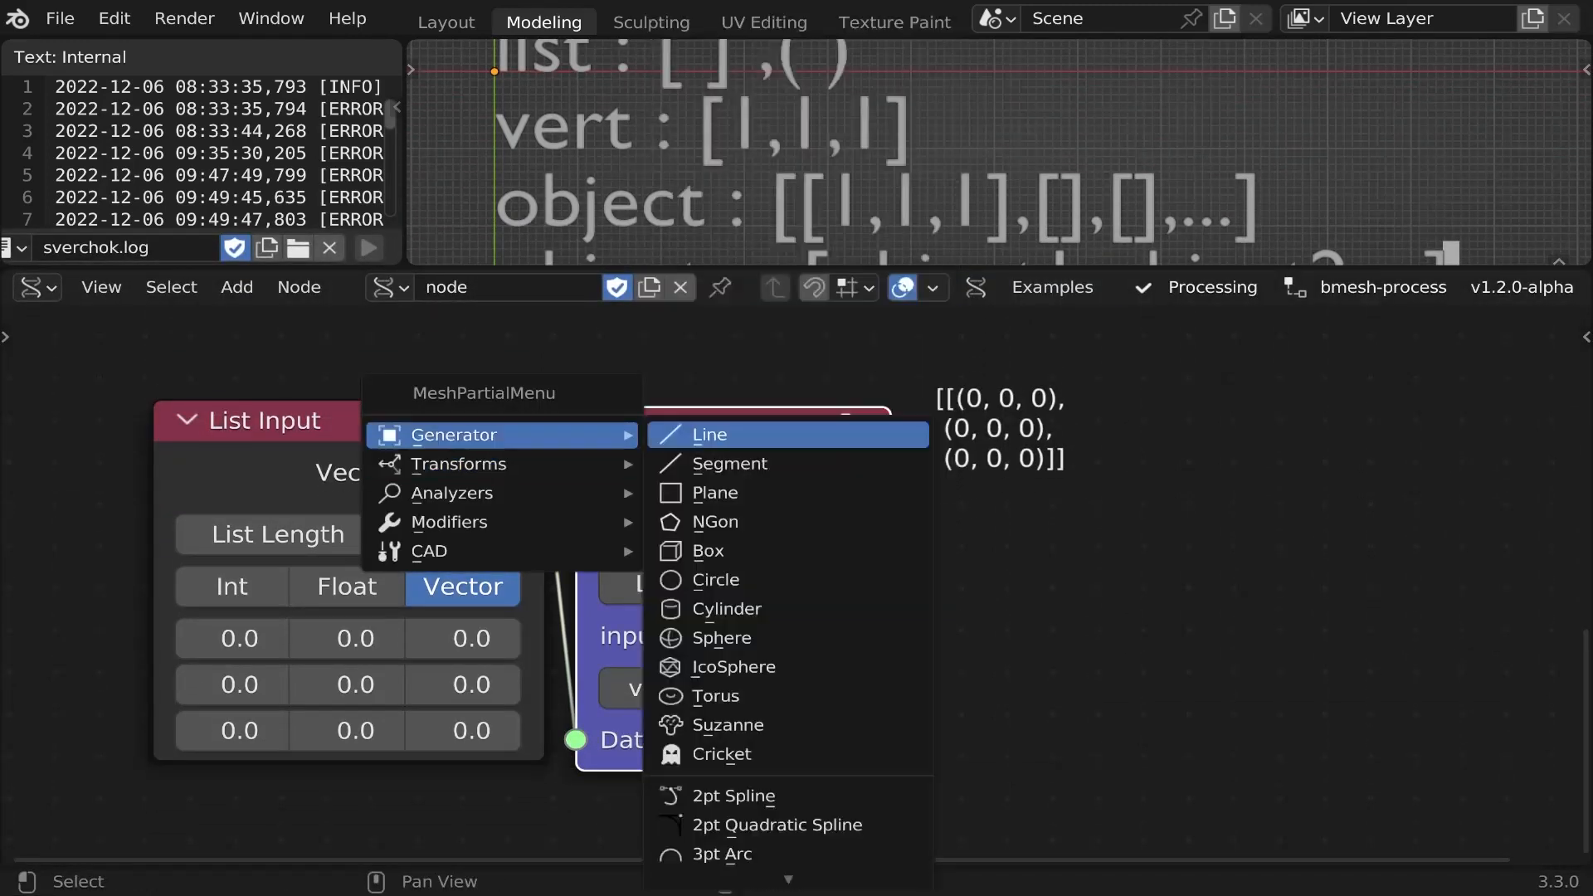
click(736, 523)
click(659, 412)
ctrl+right_click(697, 439)
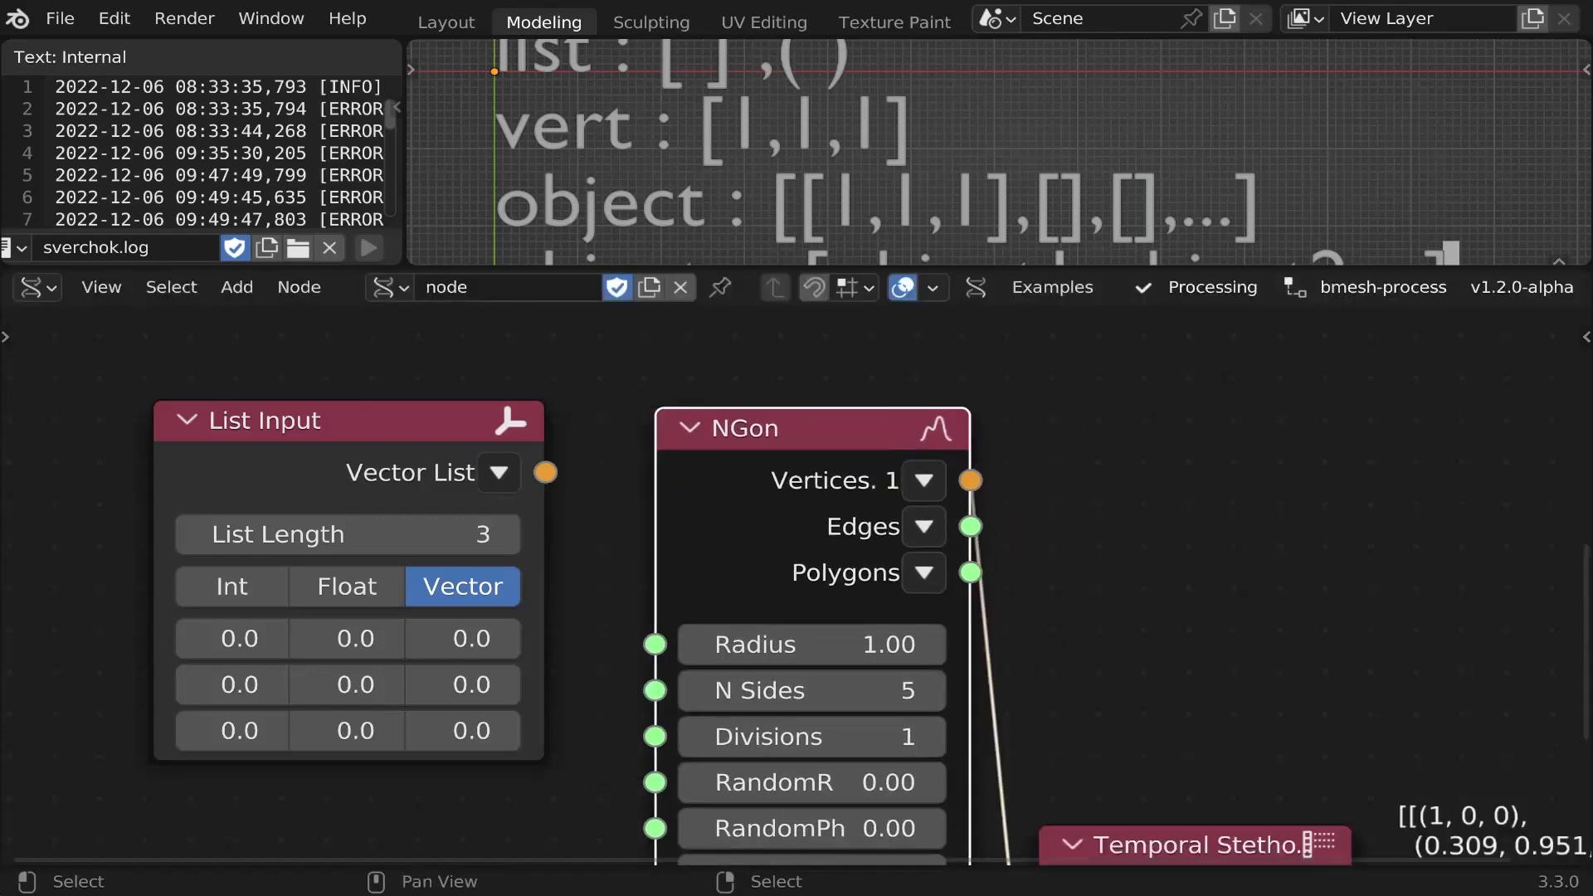
- Place the Stethoscope node right beside the NGon node so its vertex list can be read
middle_drag(705, 452, 323, 312)
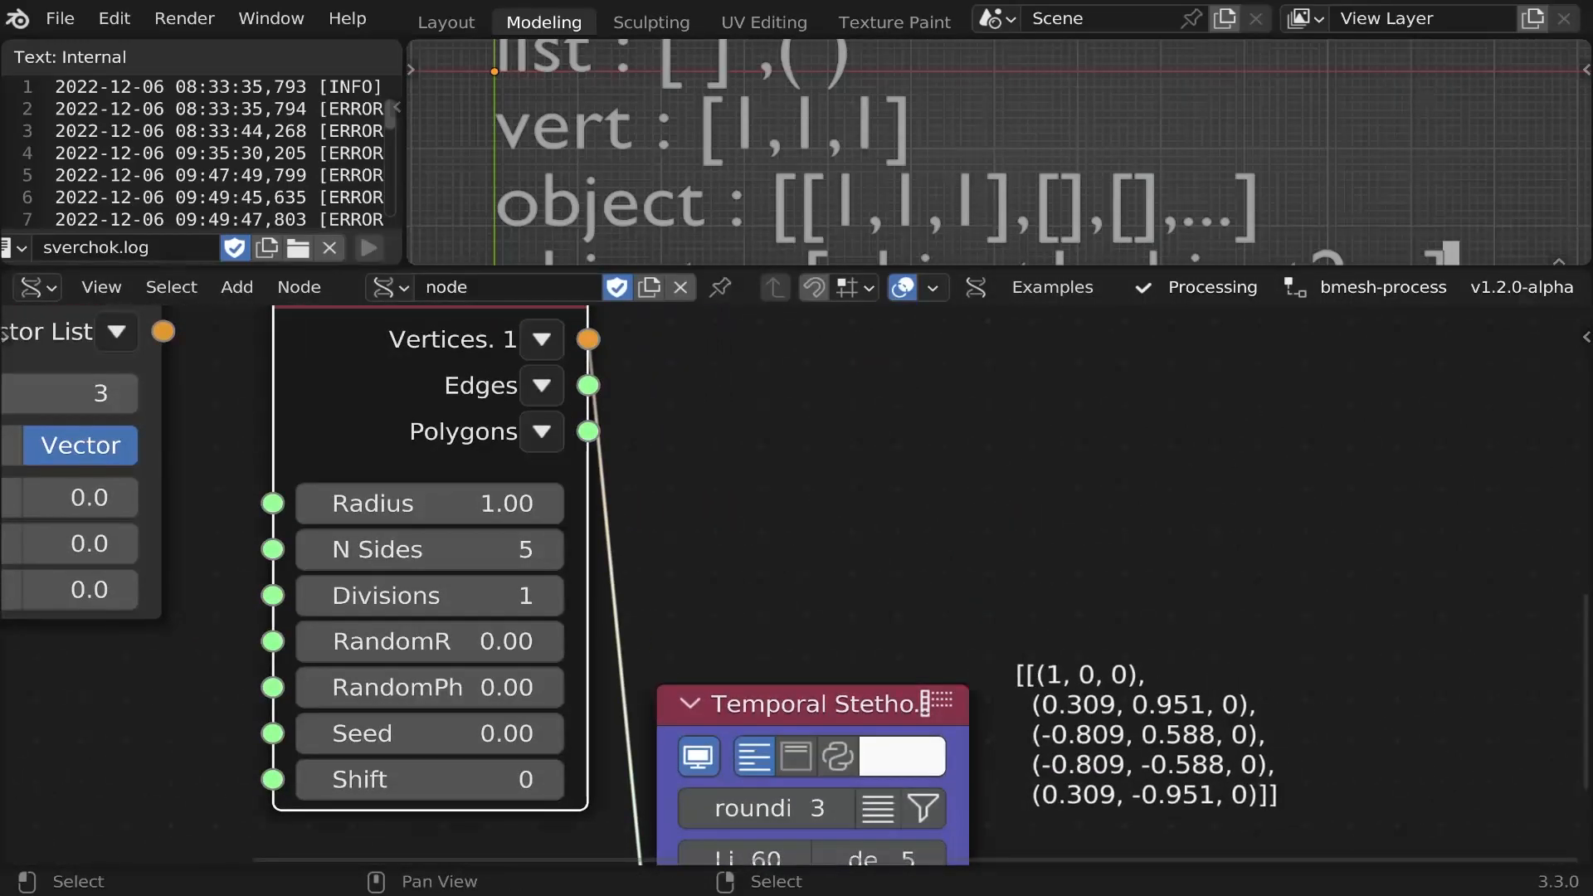
drag(776, 715, 773, 309)
middle_drag(772, 319, 674, 514)
scroll(674, 513, up, 2)
drag(681, 481, 670, 493)
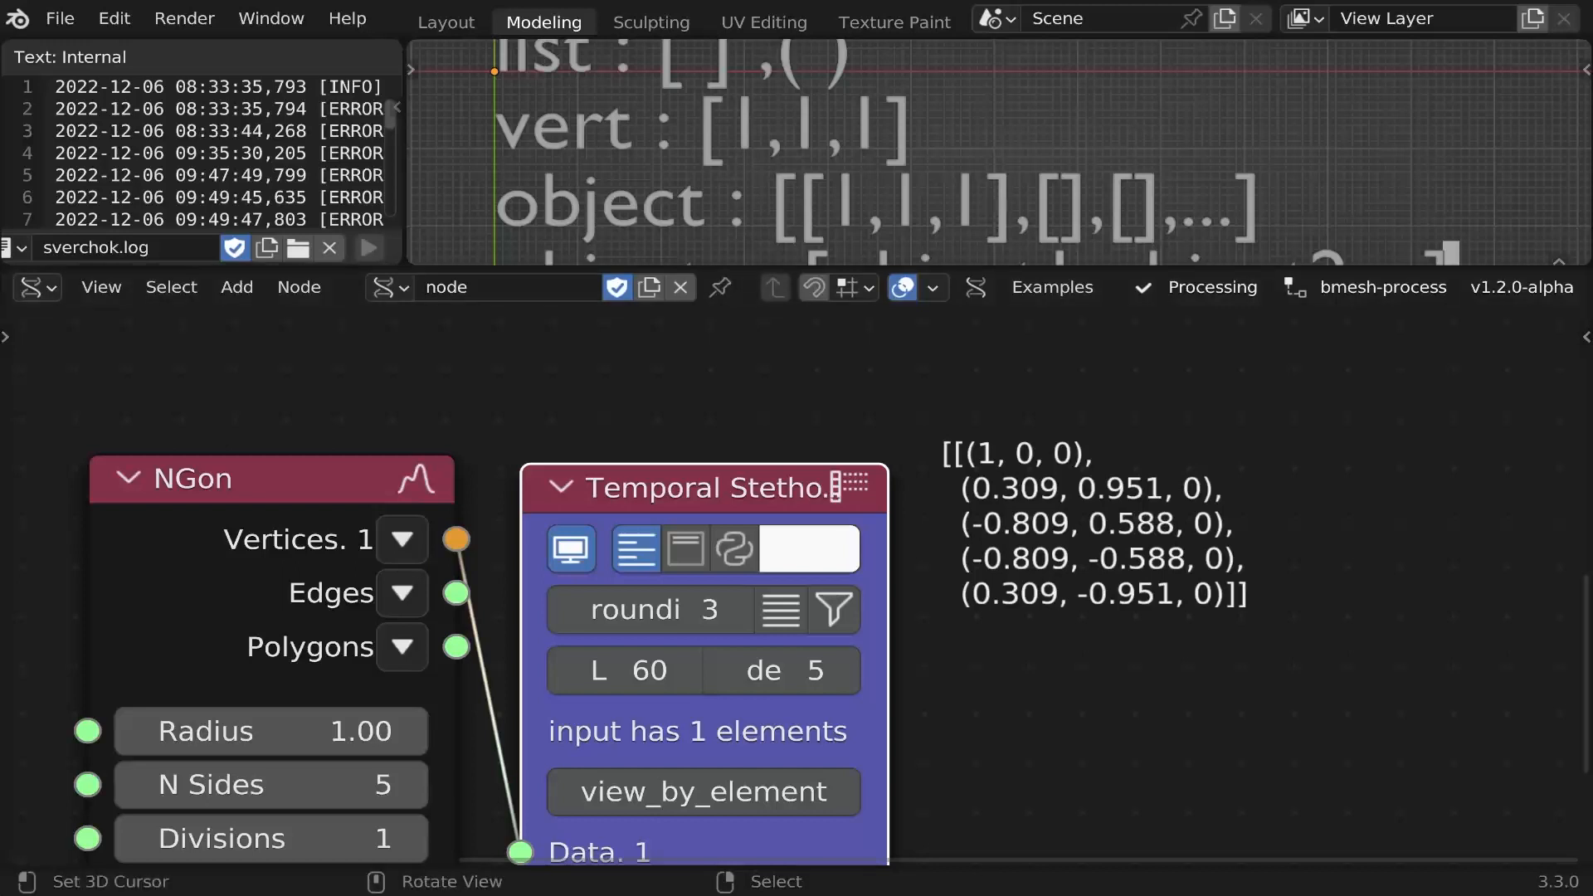
- Enlarge the 3D viewport to show the whole text note, and delete the NGon and Stethoscope nodes
drag(796, 268, 796, 467)
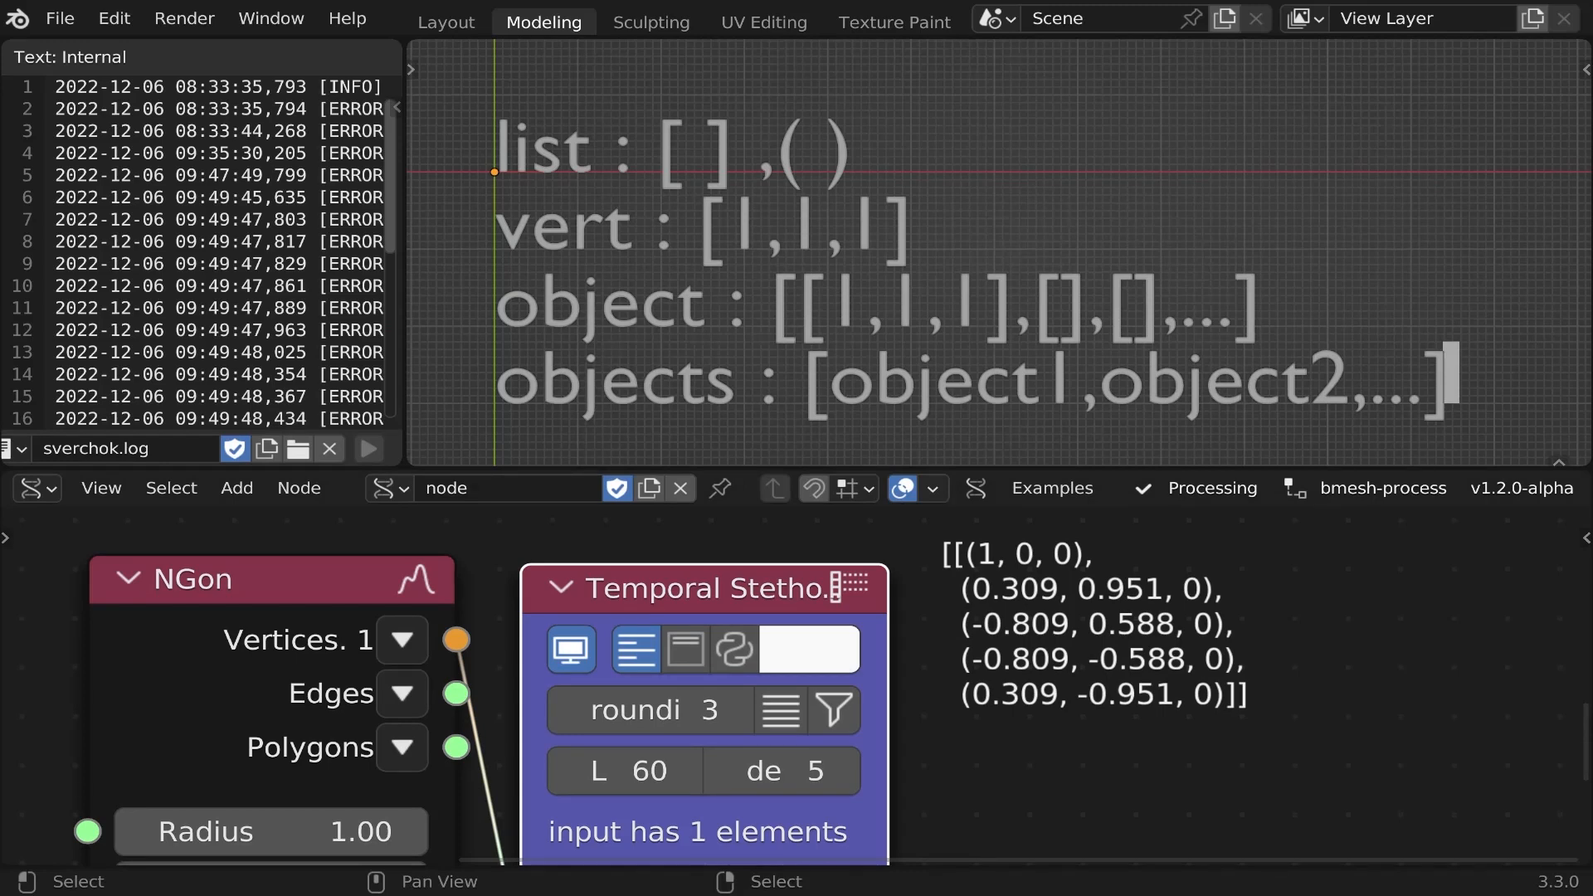
scroll(788, 572, down, 3)
middle_drag(788, 572, 1282, 495)
drag(1446, 541, 906, 624)
key(x)
scroll(688, 589, down, 3)
middle_drag(689, 589, 678, 595)
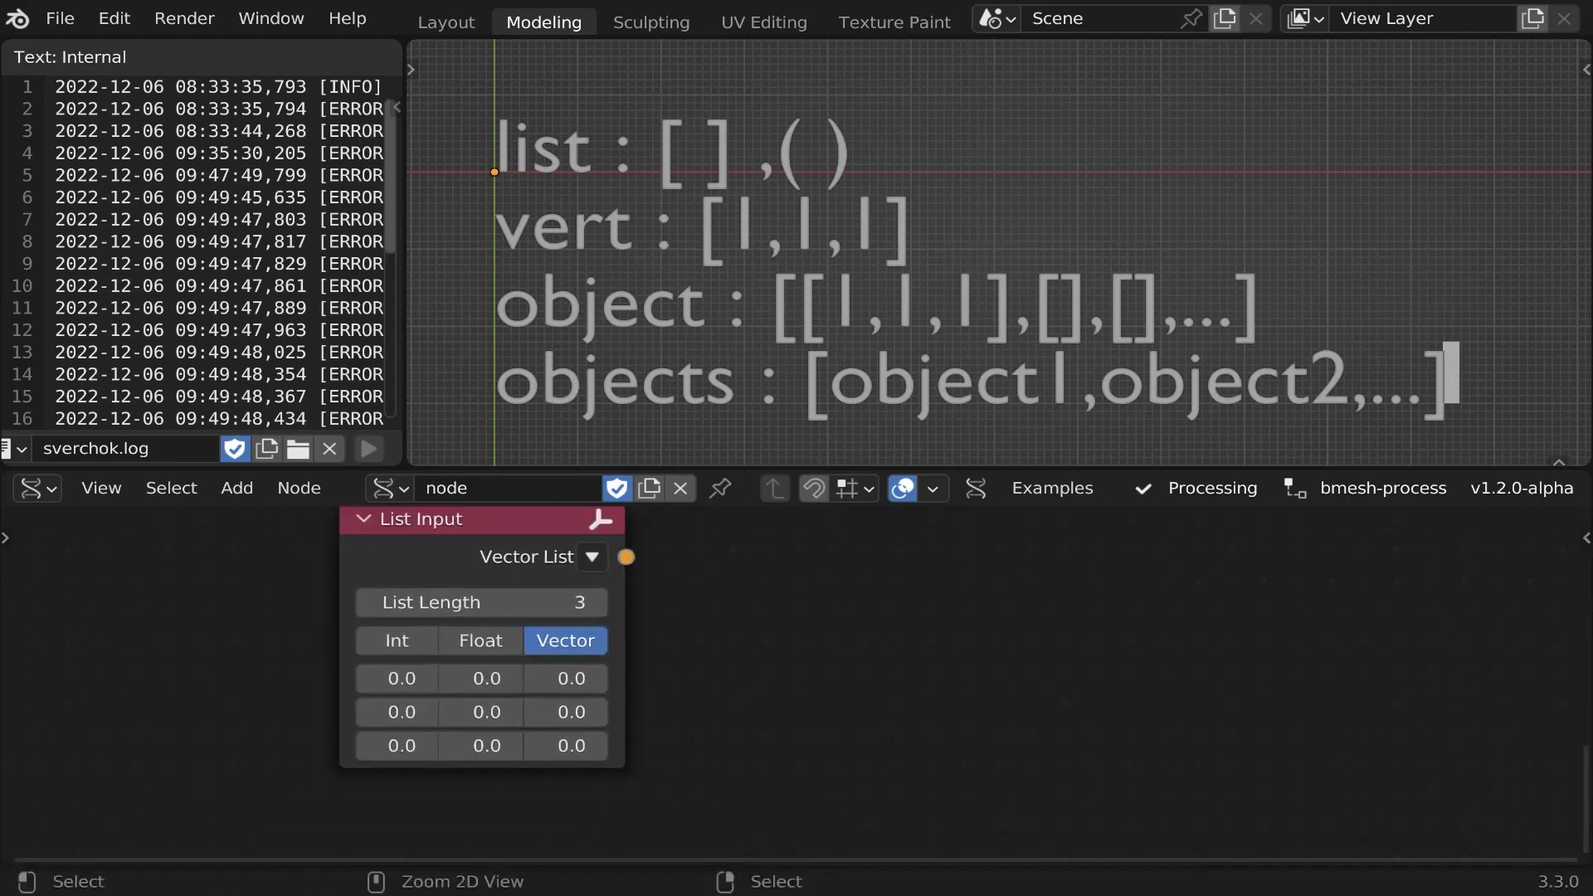
- Attach a new Stethoscope viewer to the List Input node's vector output and place it to the right of that node
ctrl+right_click(489, 574)
ctrl+right_click(489, 574)
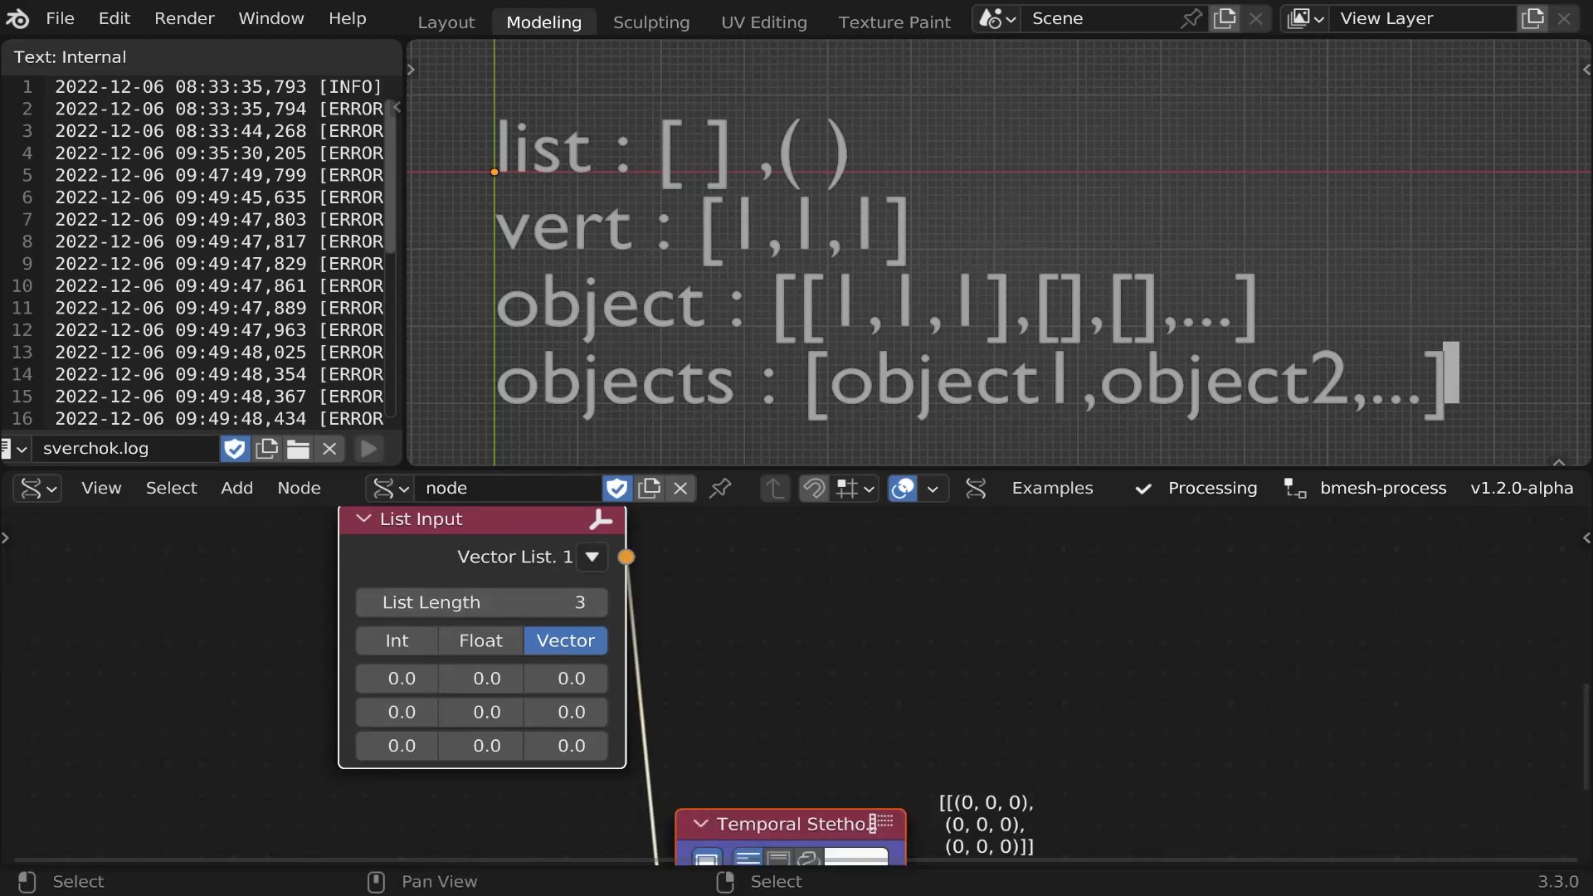
drag(871, 824, 997, 786)
middle_drag(997, 786, 847, 497)
scroll(788, 813, up, 1)
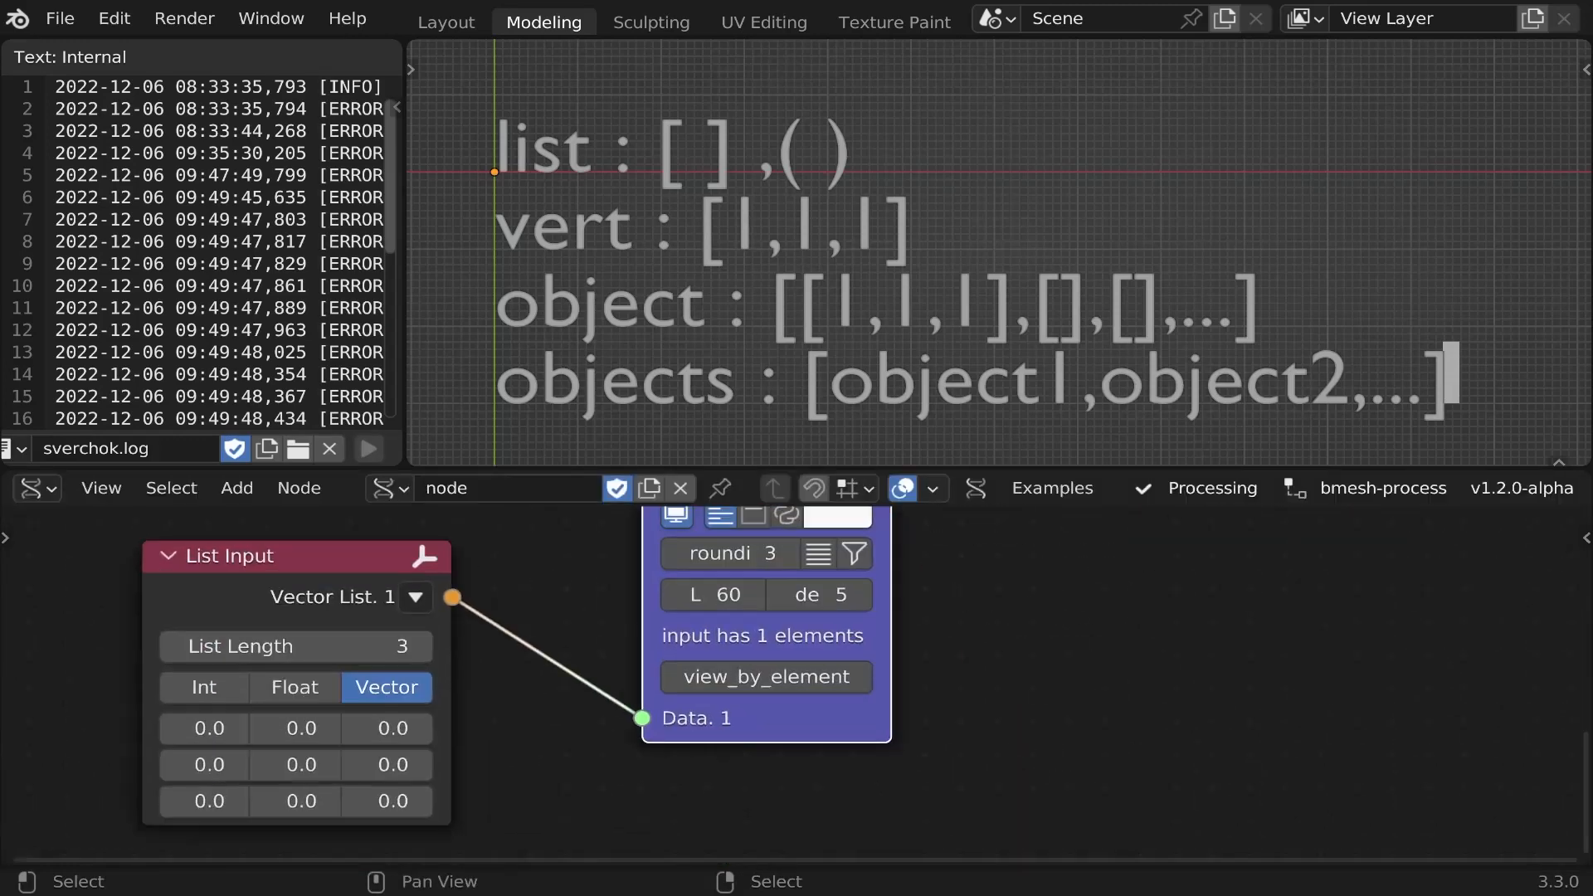
drag(784, 718, 827, 798)
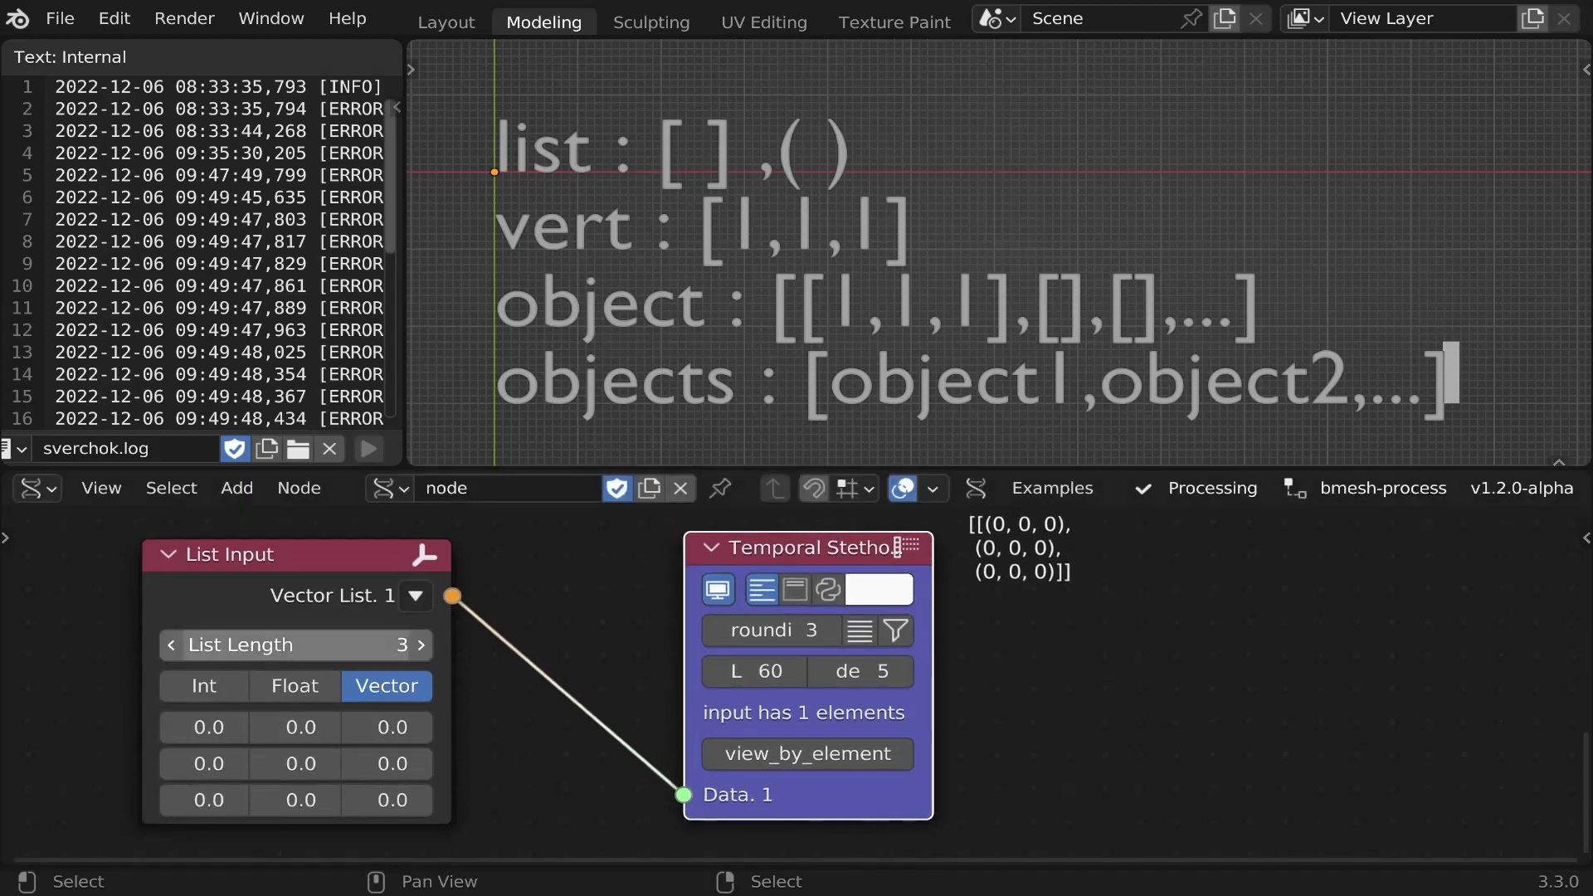
- Insert a List Repeater node between the List Input node and the Stethoscope viewer
drag(278, 572, 252, 570)
key(1)
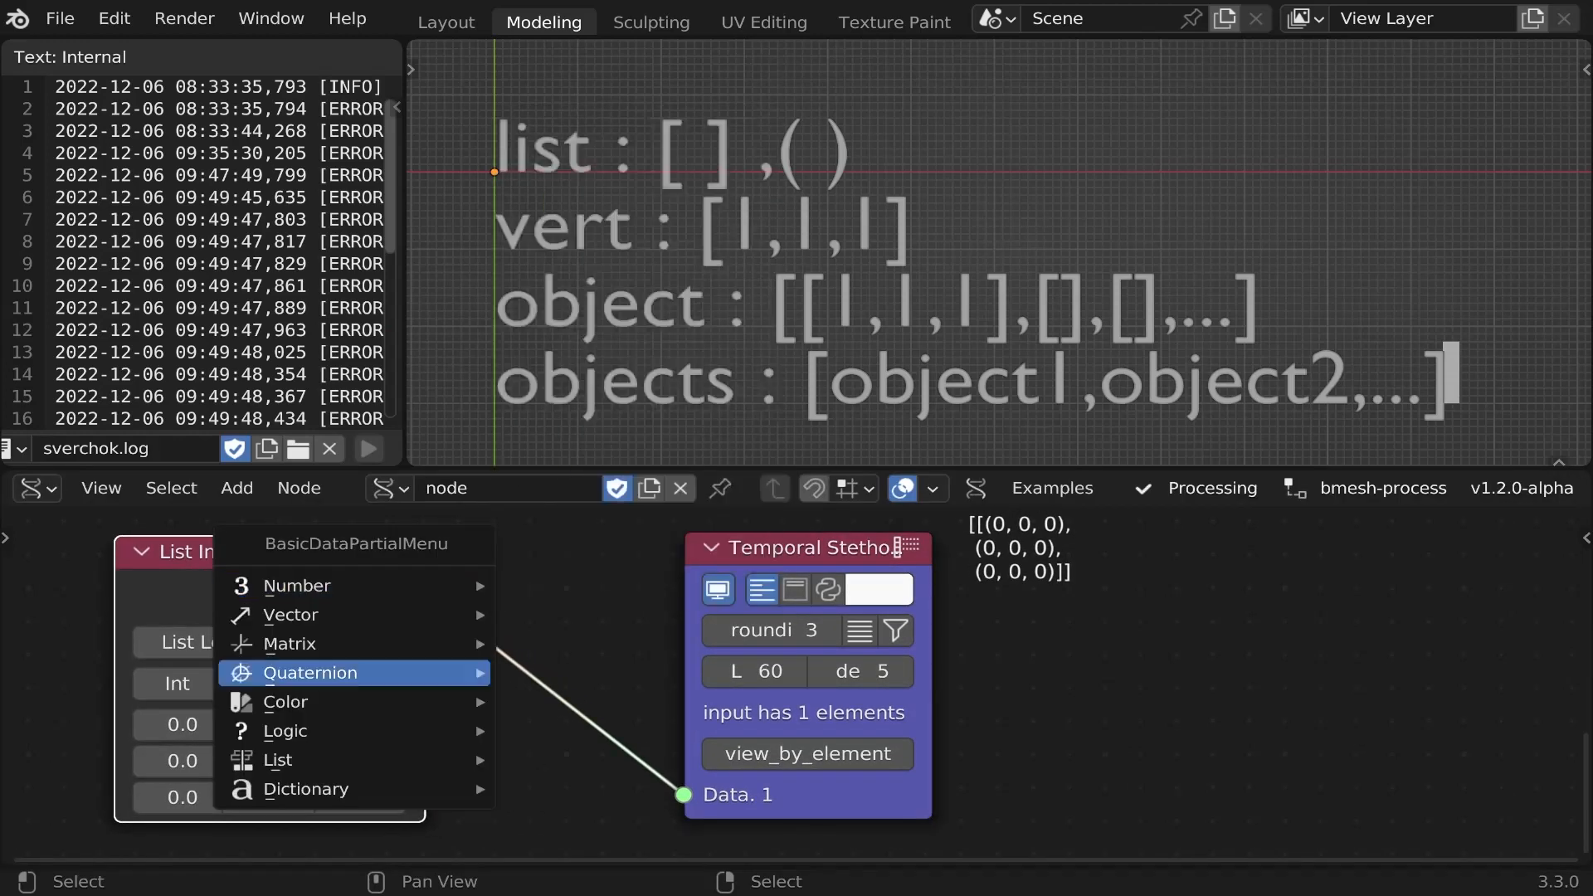
mouse_move(357, 760)
mouse_move(630, 253)
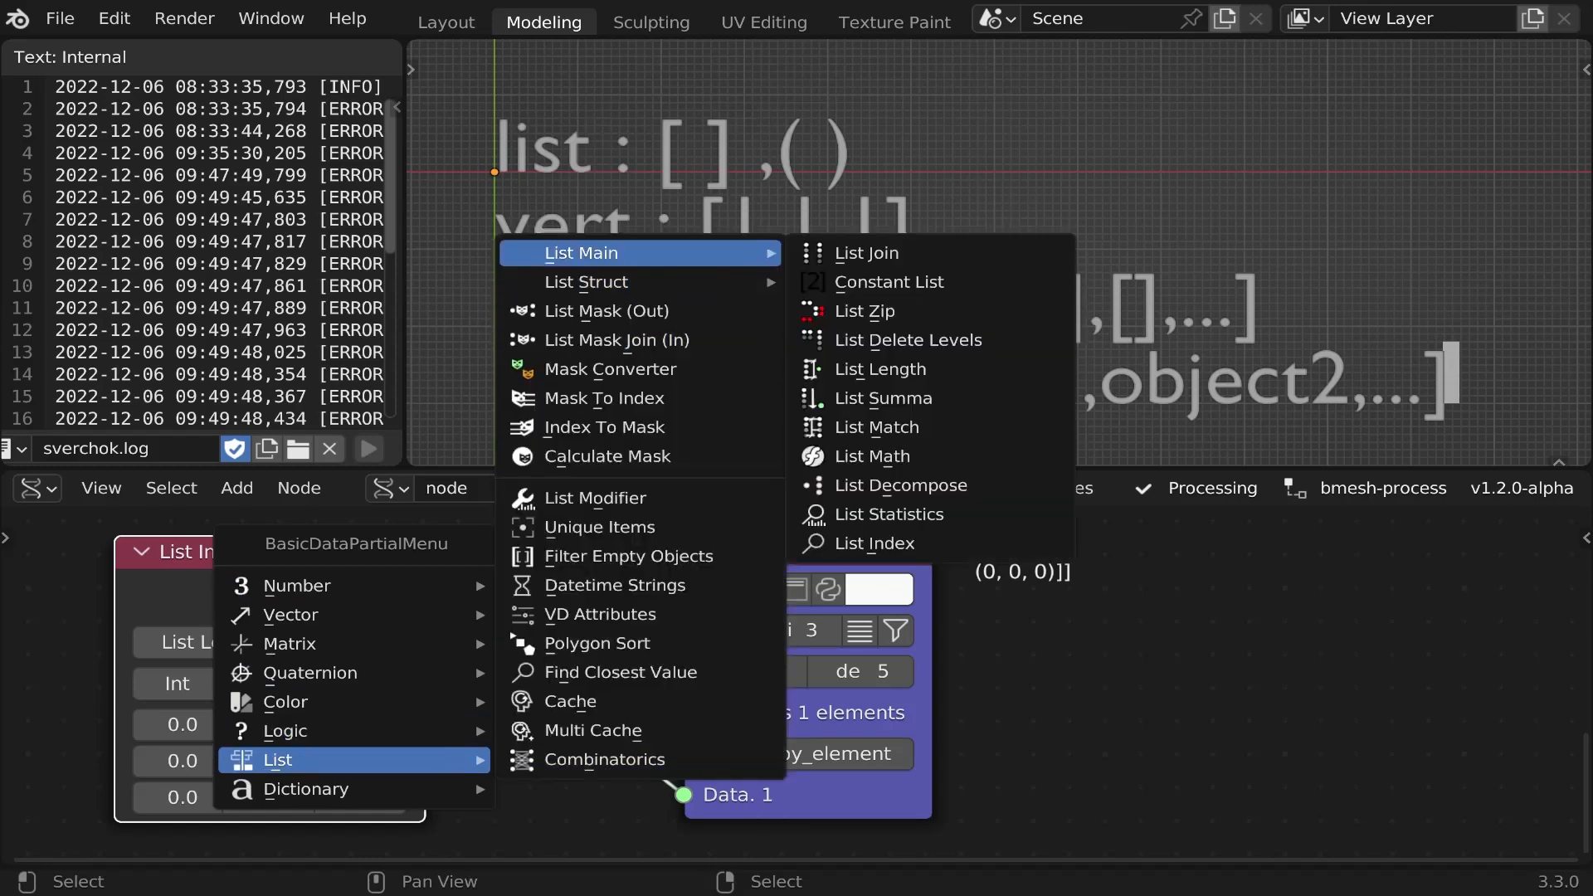
mouse_move(630, 282)
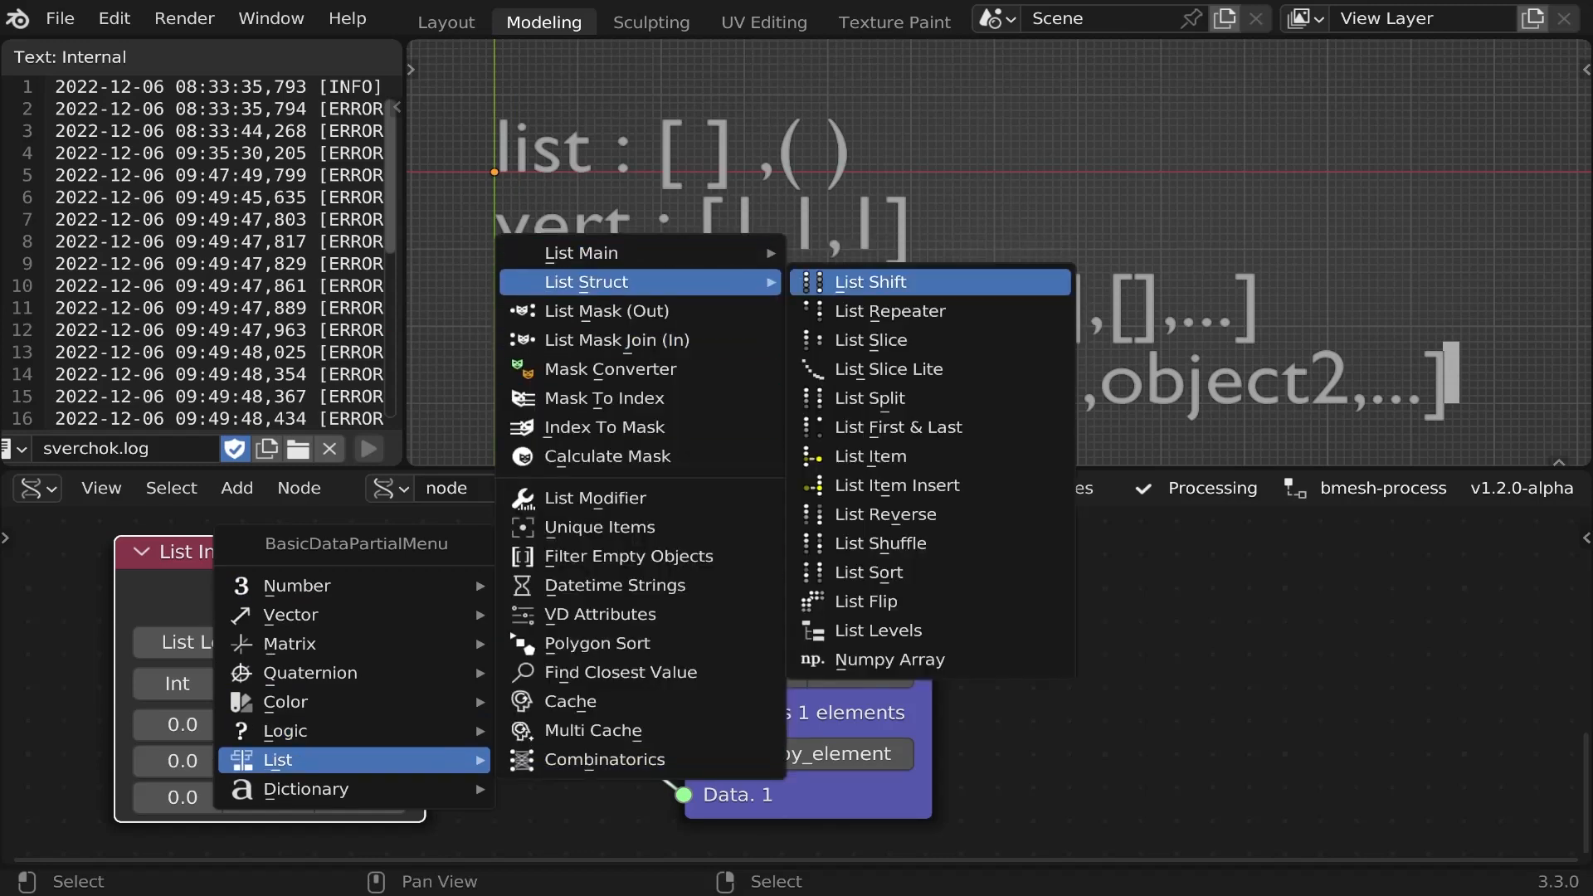
click(890, 311)
click(693, 581)
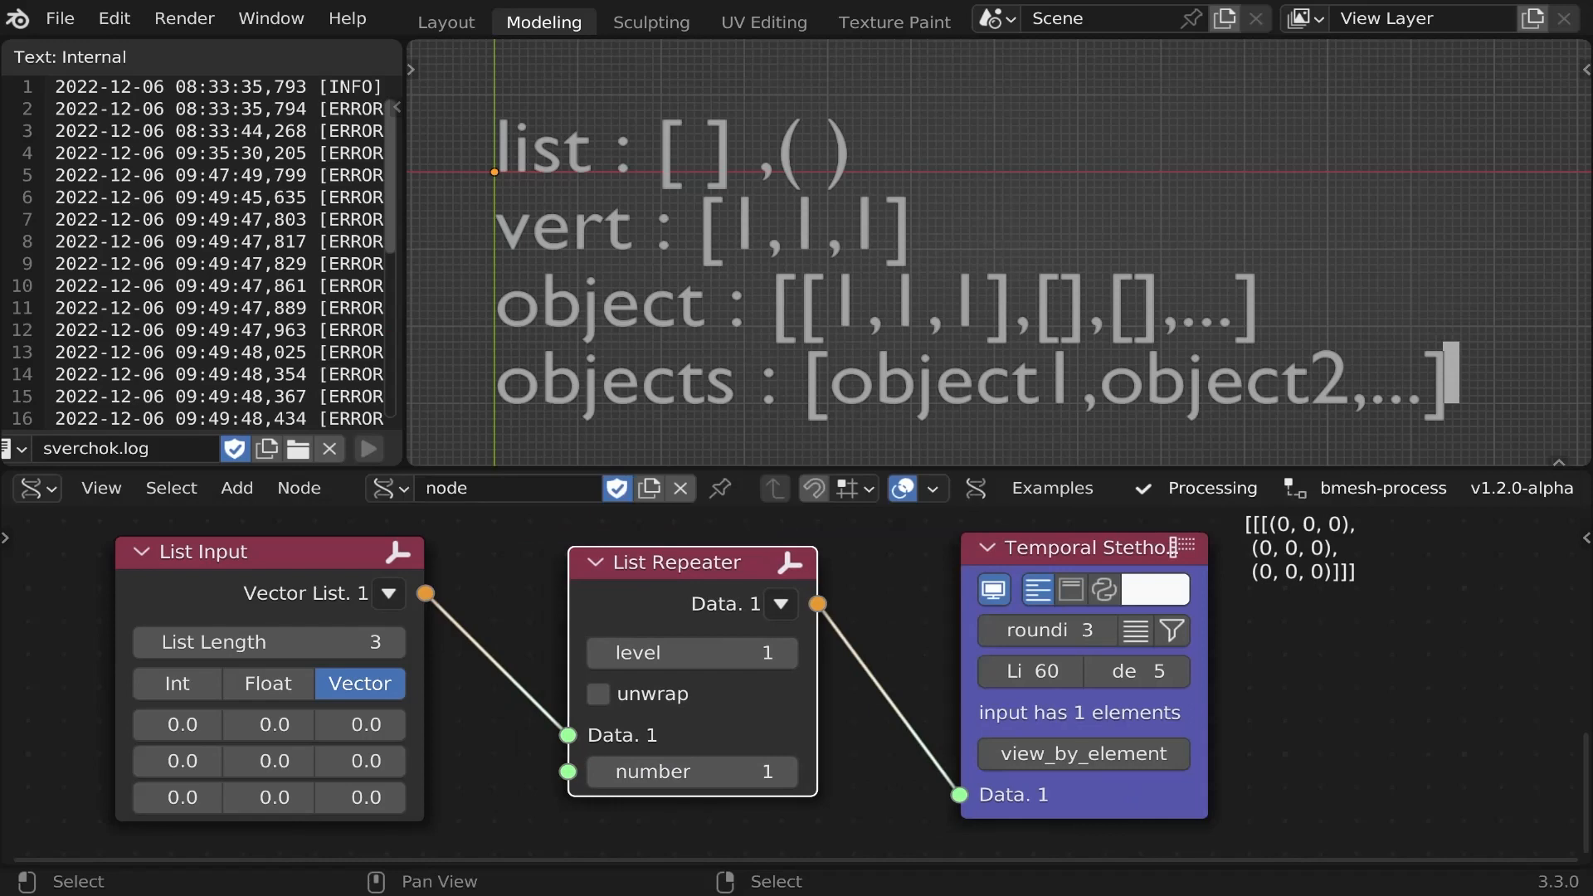
- Raise the List Repeater's number to 7
middle_drag(863, 681, 674, 713)
click(597, 804)
click(597, 804)
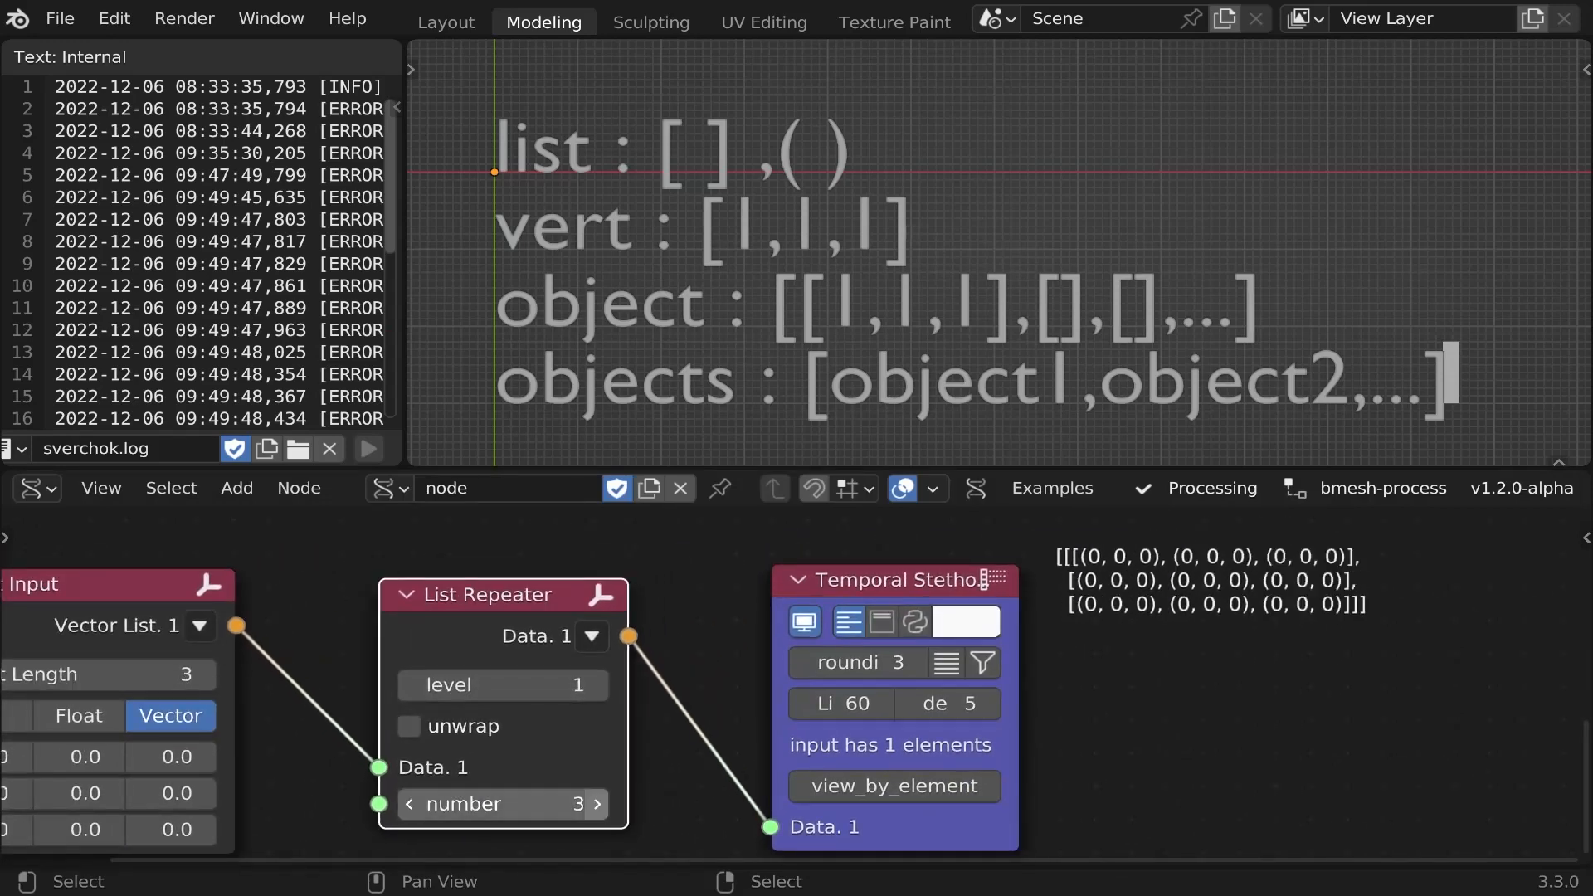
click(597, 804)
click(597, 804)
click(597, 803)
click(597, 804)
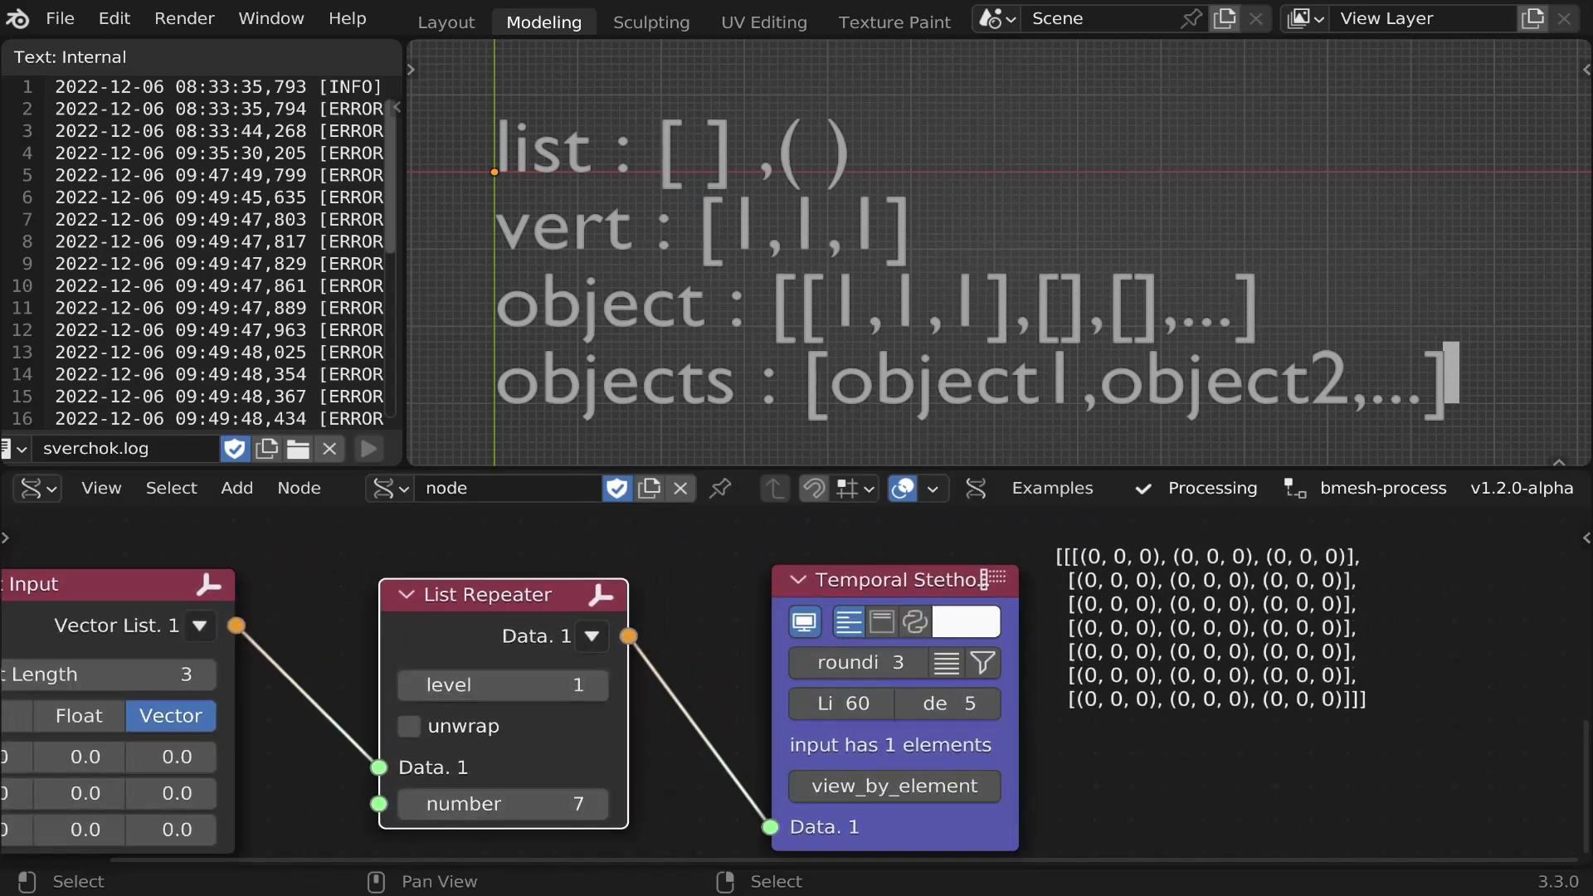
- Replace the List Repeater with a List Item node linked between List Input and the Stethoscope's data input, and set its index to 1
key(x)
key(1)
mouse_move(507, 622)
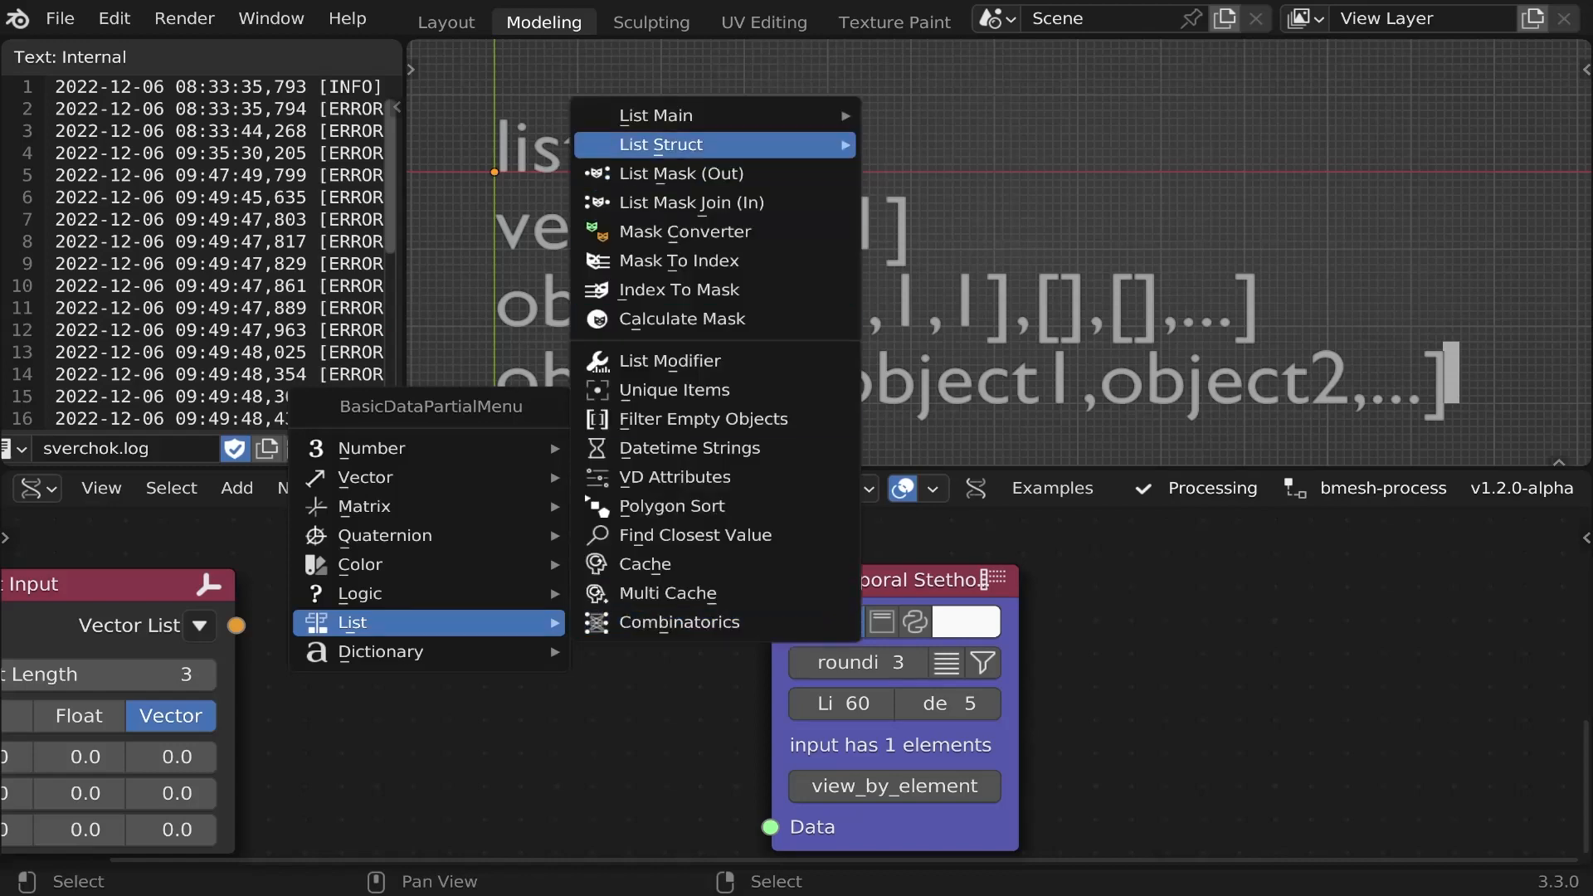
mouse_move(705, 144)
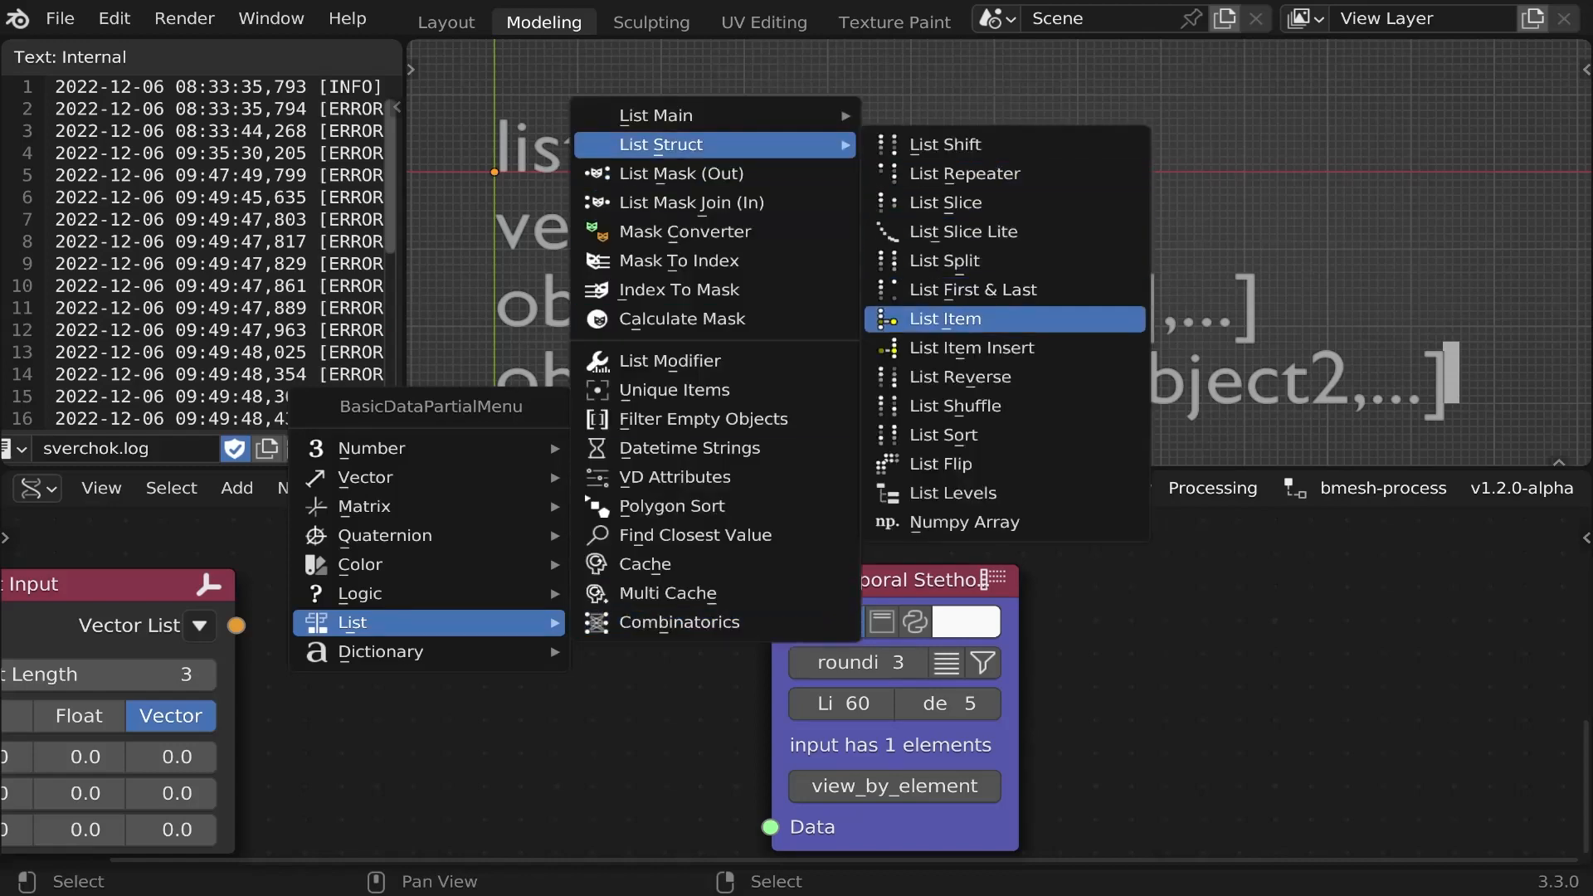
click(945, 318)
click(498, 572)
drag(236, 626, 379, 737)
drag(630, 612, 770, 801)
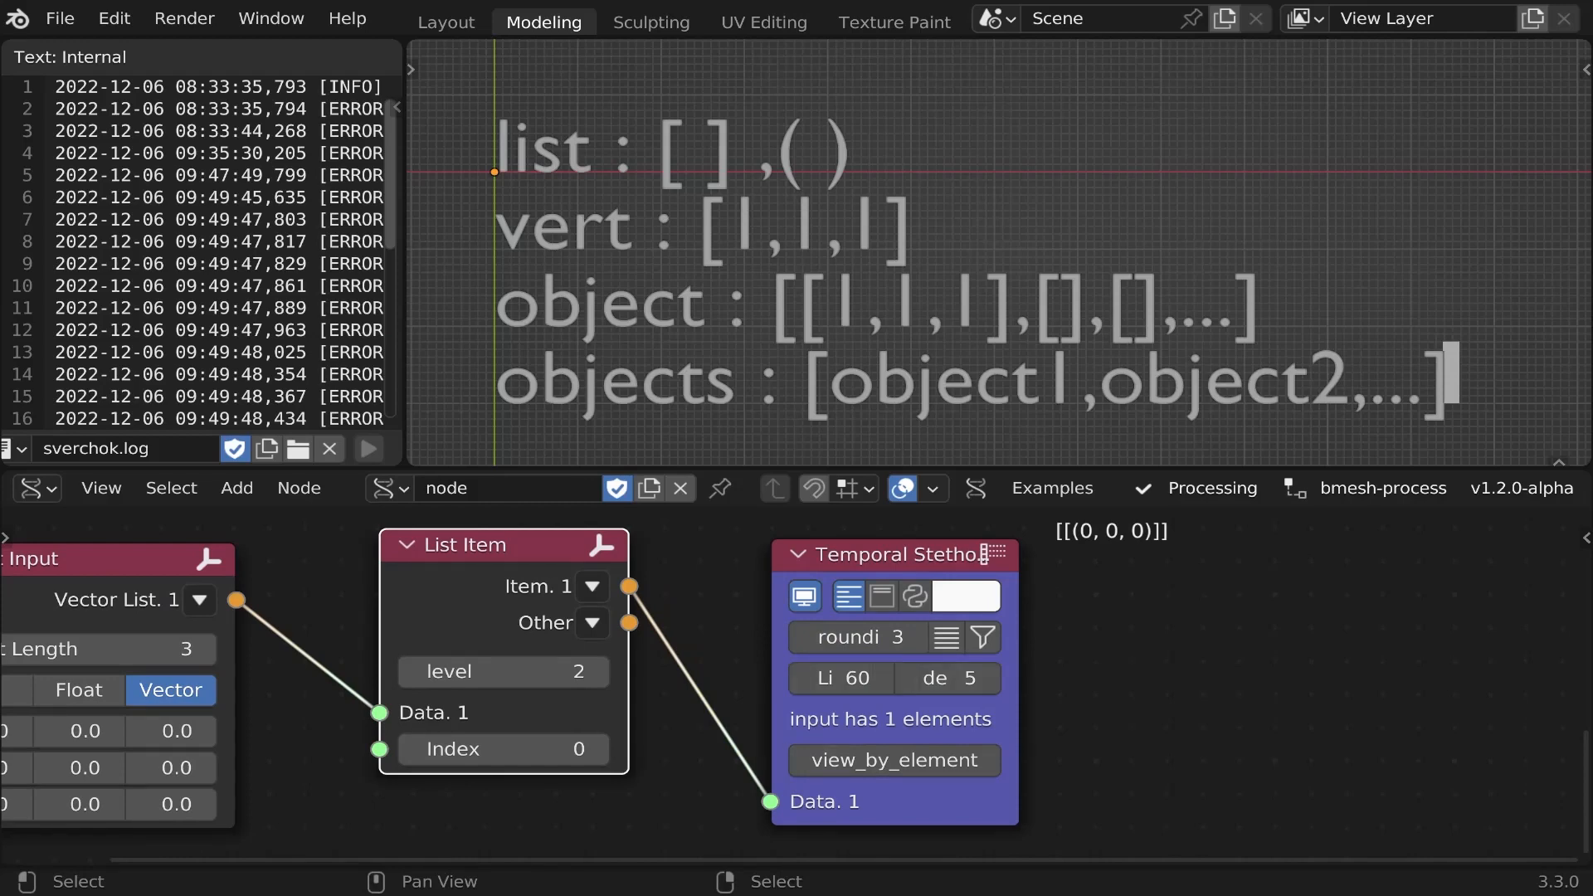
click(600, 749)
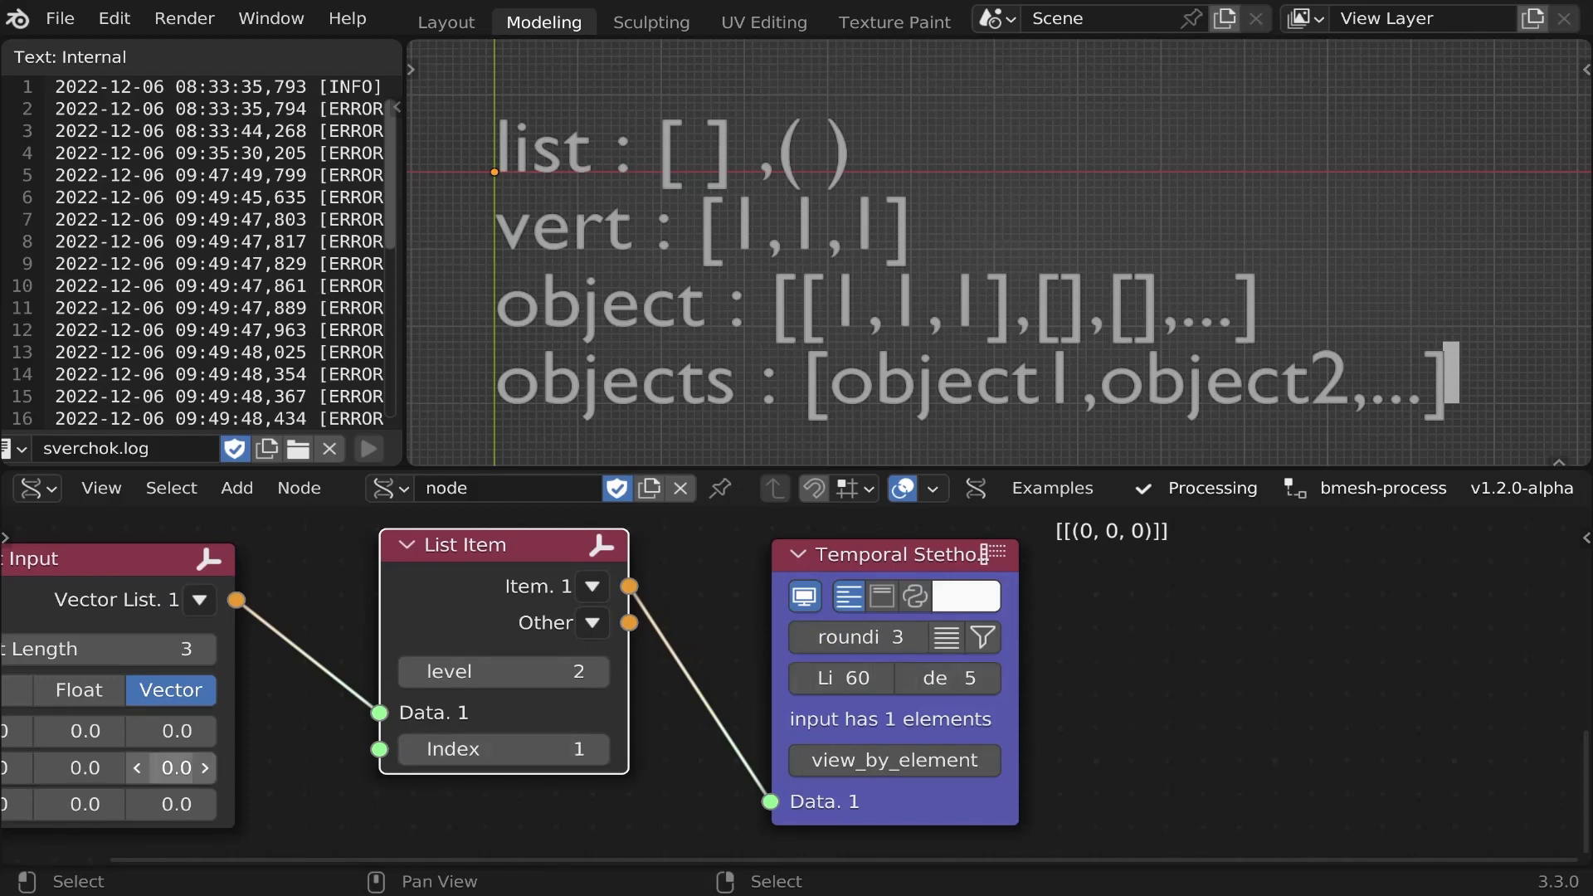
- Set the second vector's Z to 0.6 and the third vector's Y to 1.3, and check List Item indexes 2, 0 and 1
drag(171, 768, 205, 769)
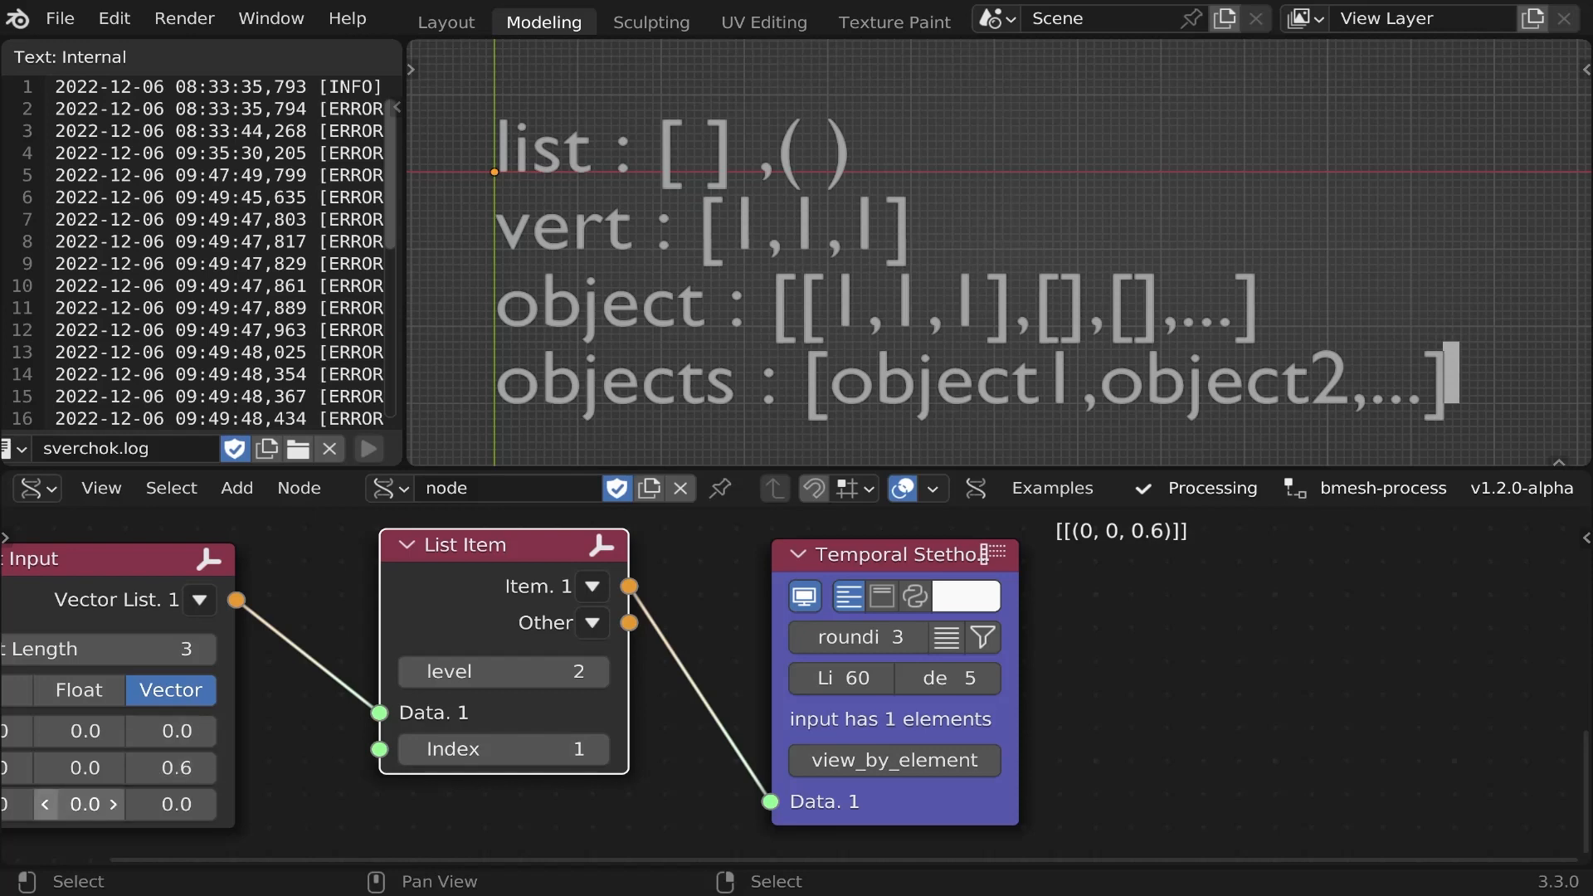
drag(80, 805, 117, 804)
click(597, 749)
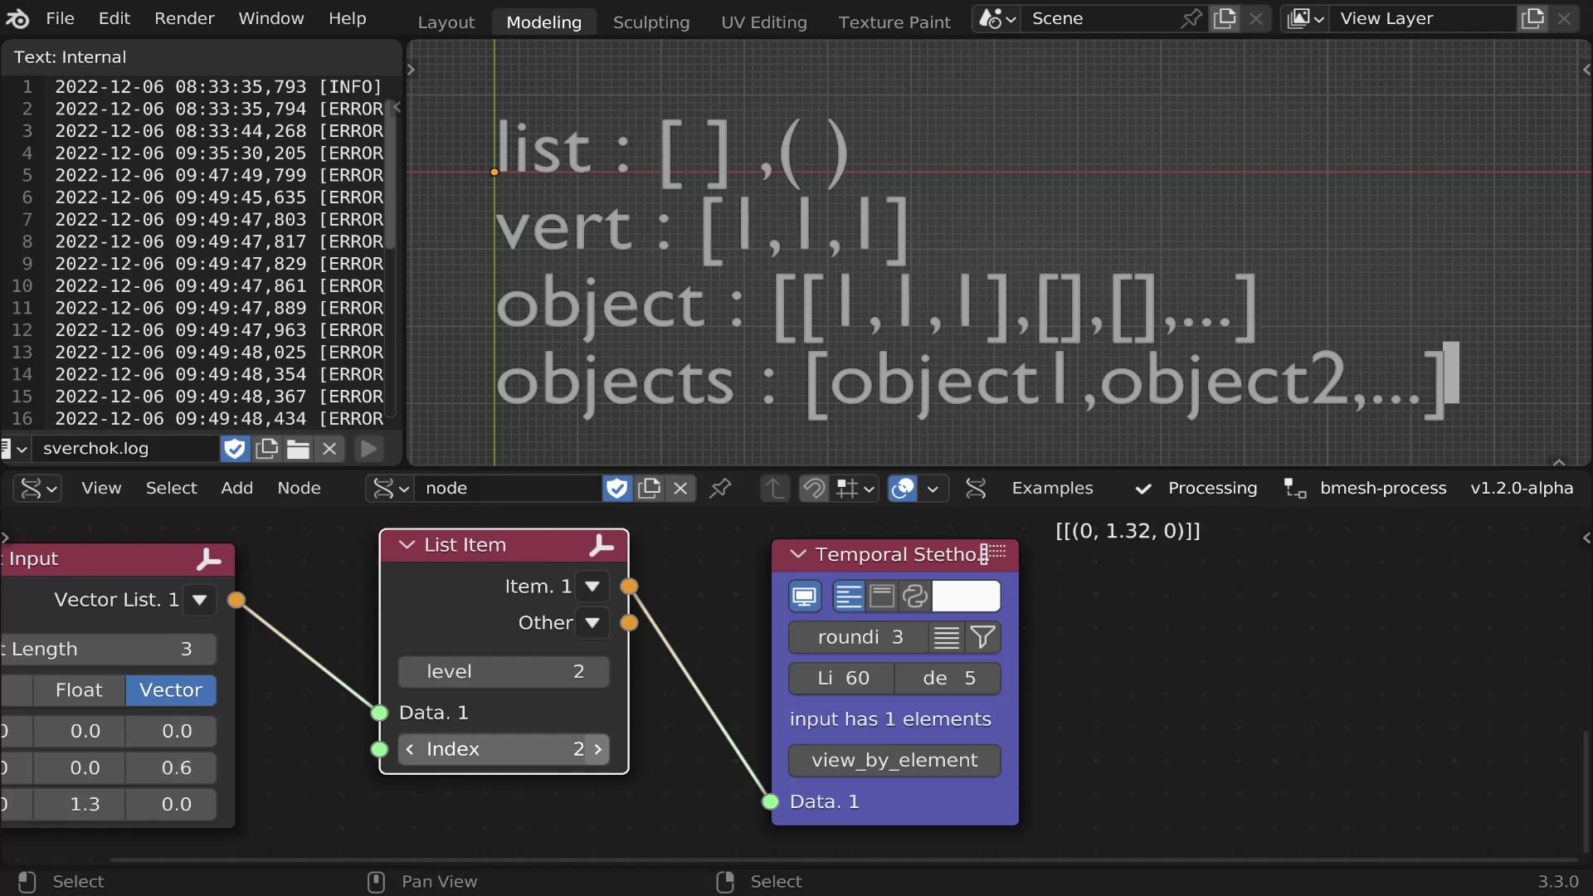
click(409, 749)
click(409, 749)
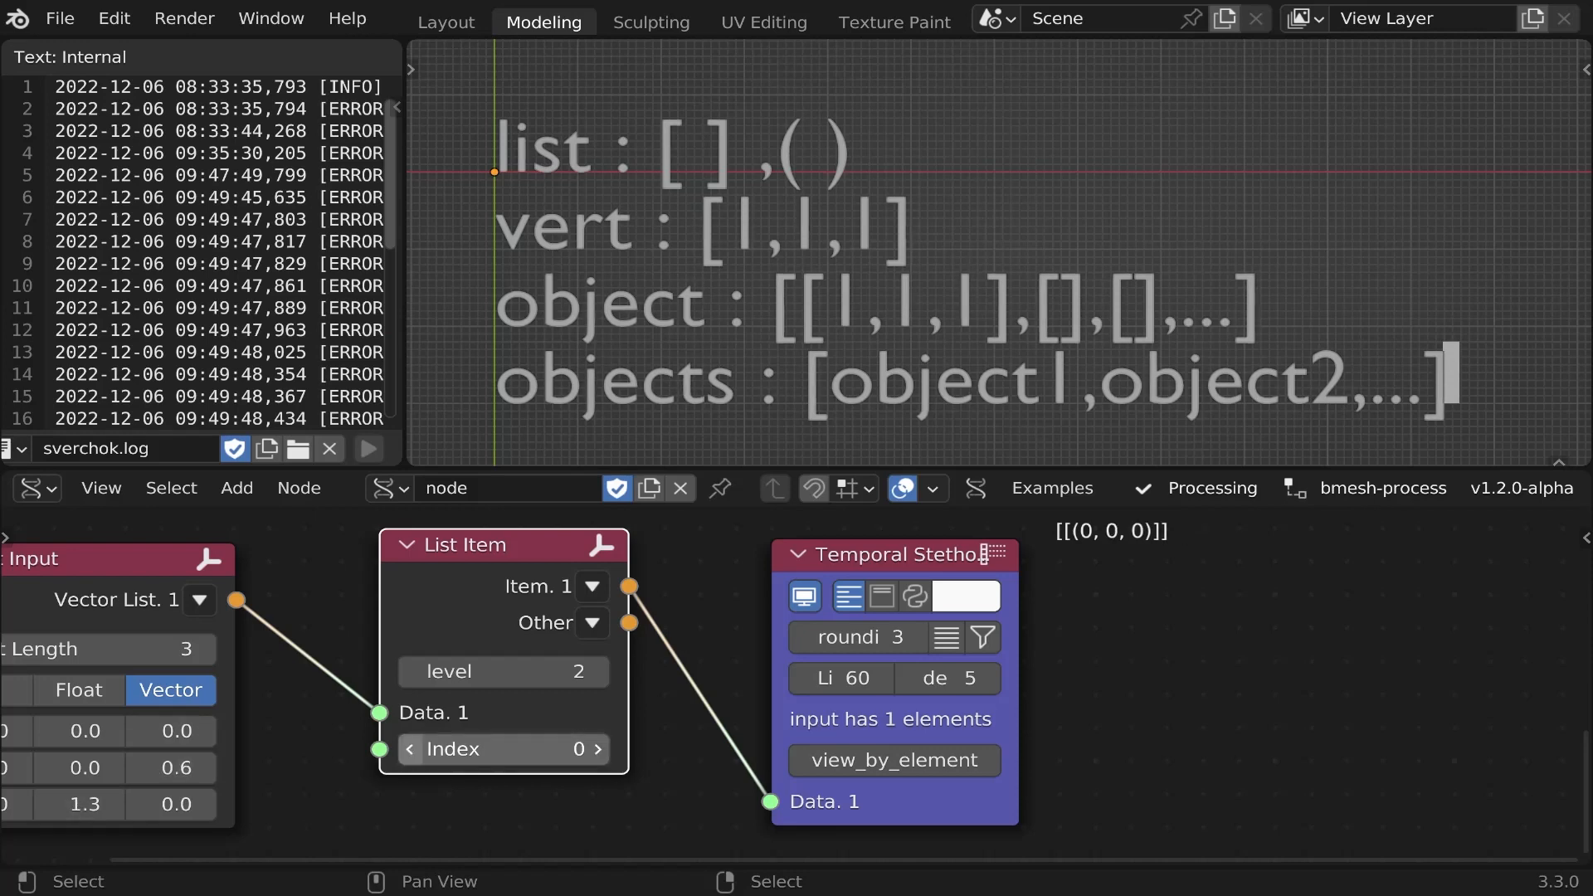
click(597, 749)
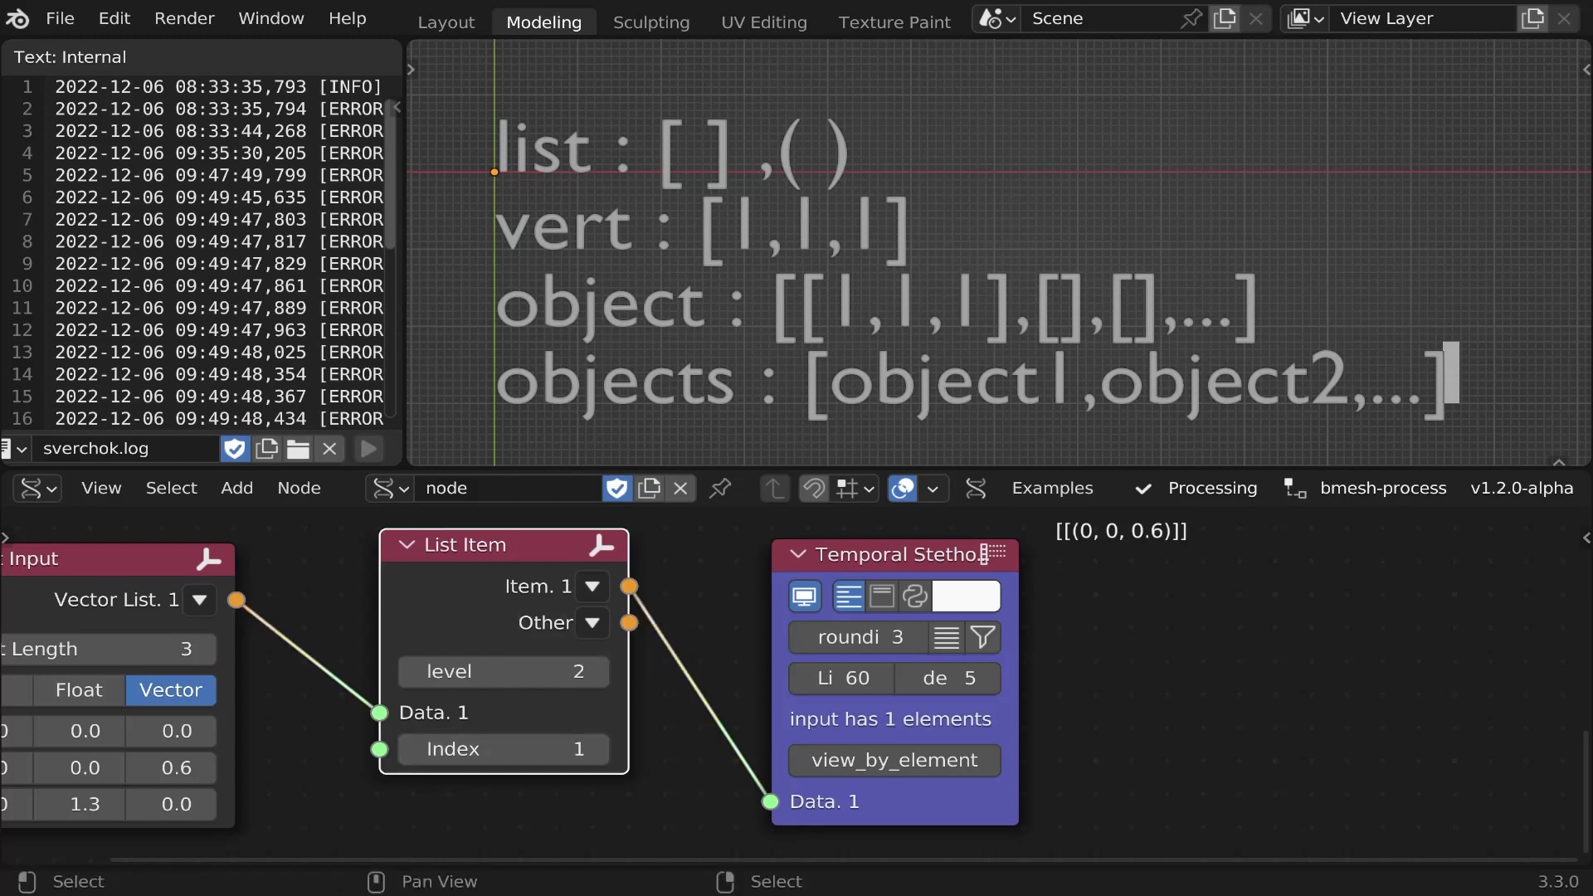
- Delete the List Item node, link List Input's vector output directly to the Stethoscope's data input, and arrange both nodes side by side
key(x)
middle_drag(854, 639, 1189, 631)
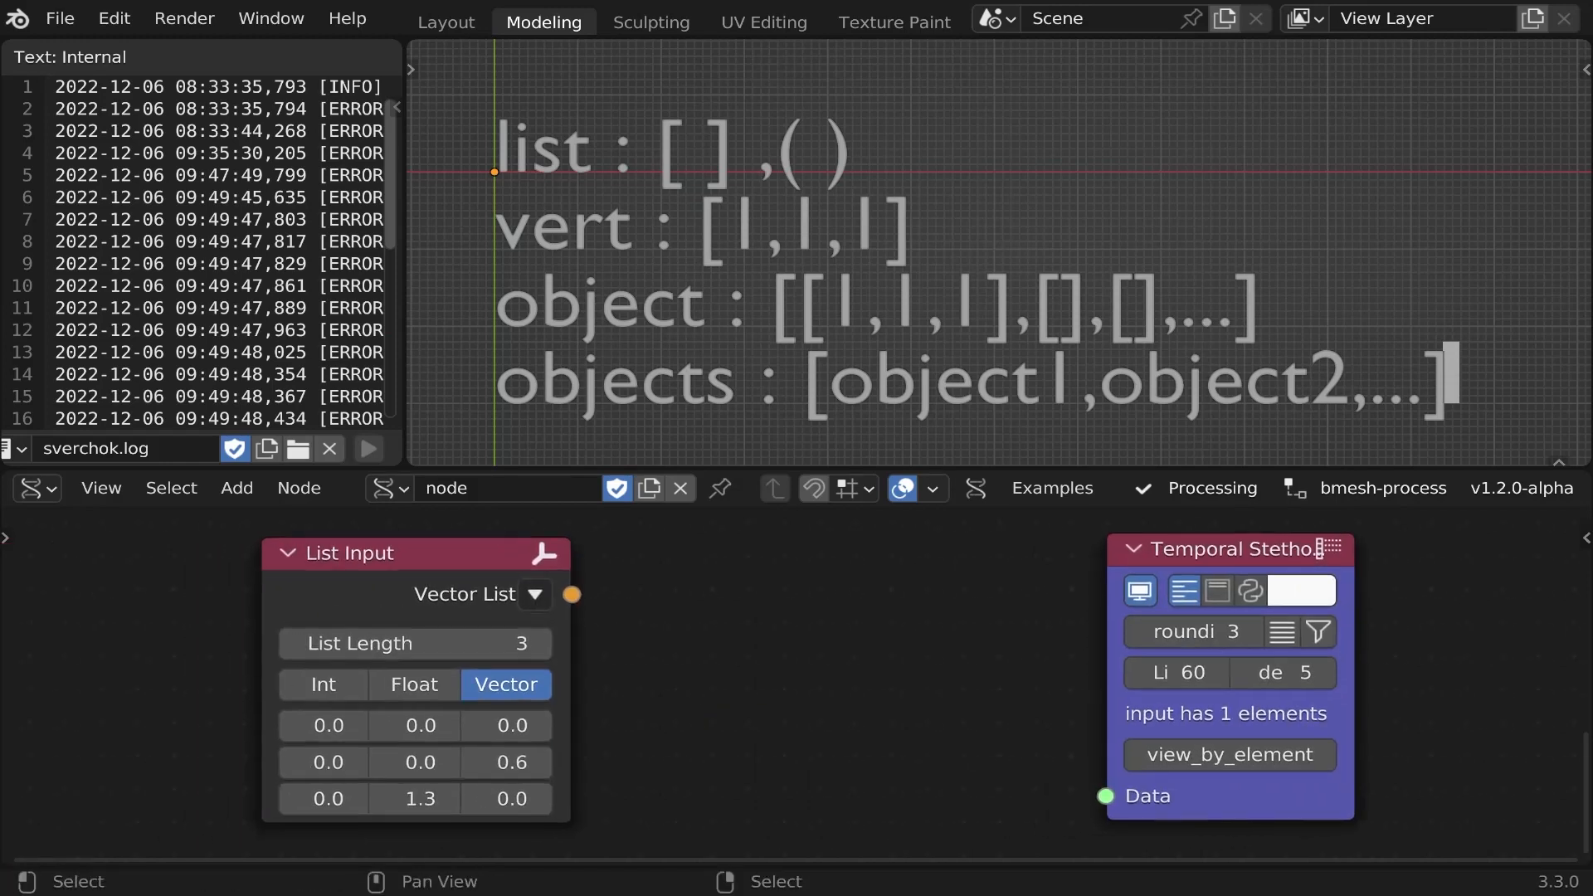
drag(572, 592, 1106, 794)
key(g)
click(612, 802)
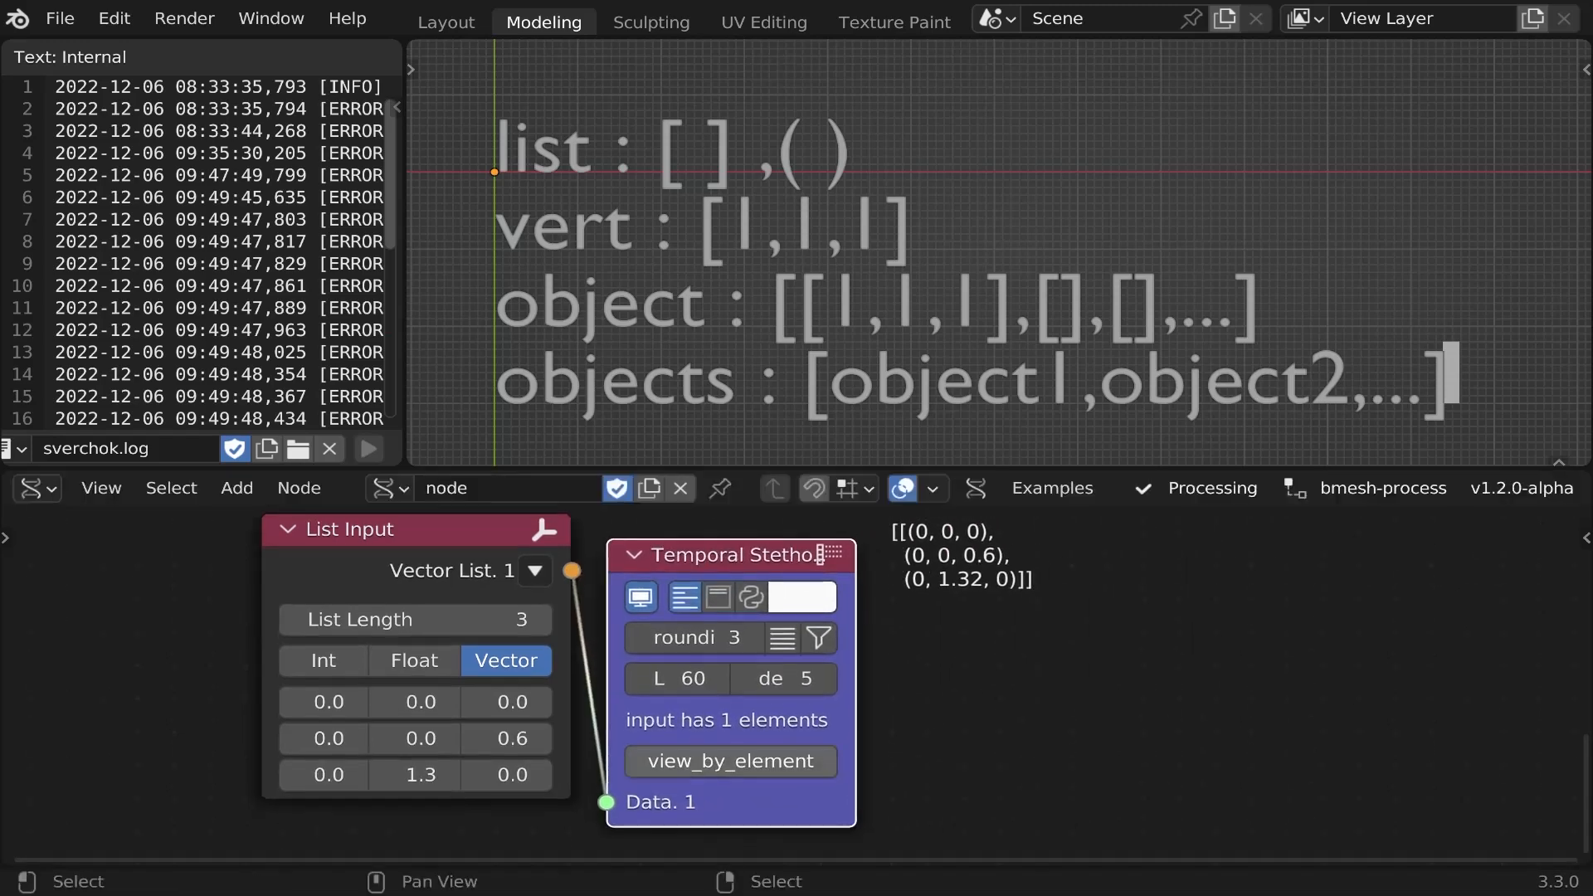
scroll(386, 539, up, 1)
click(399, 536)
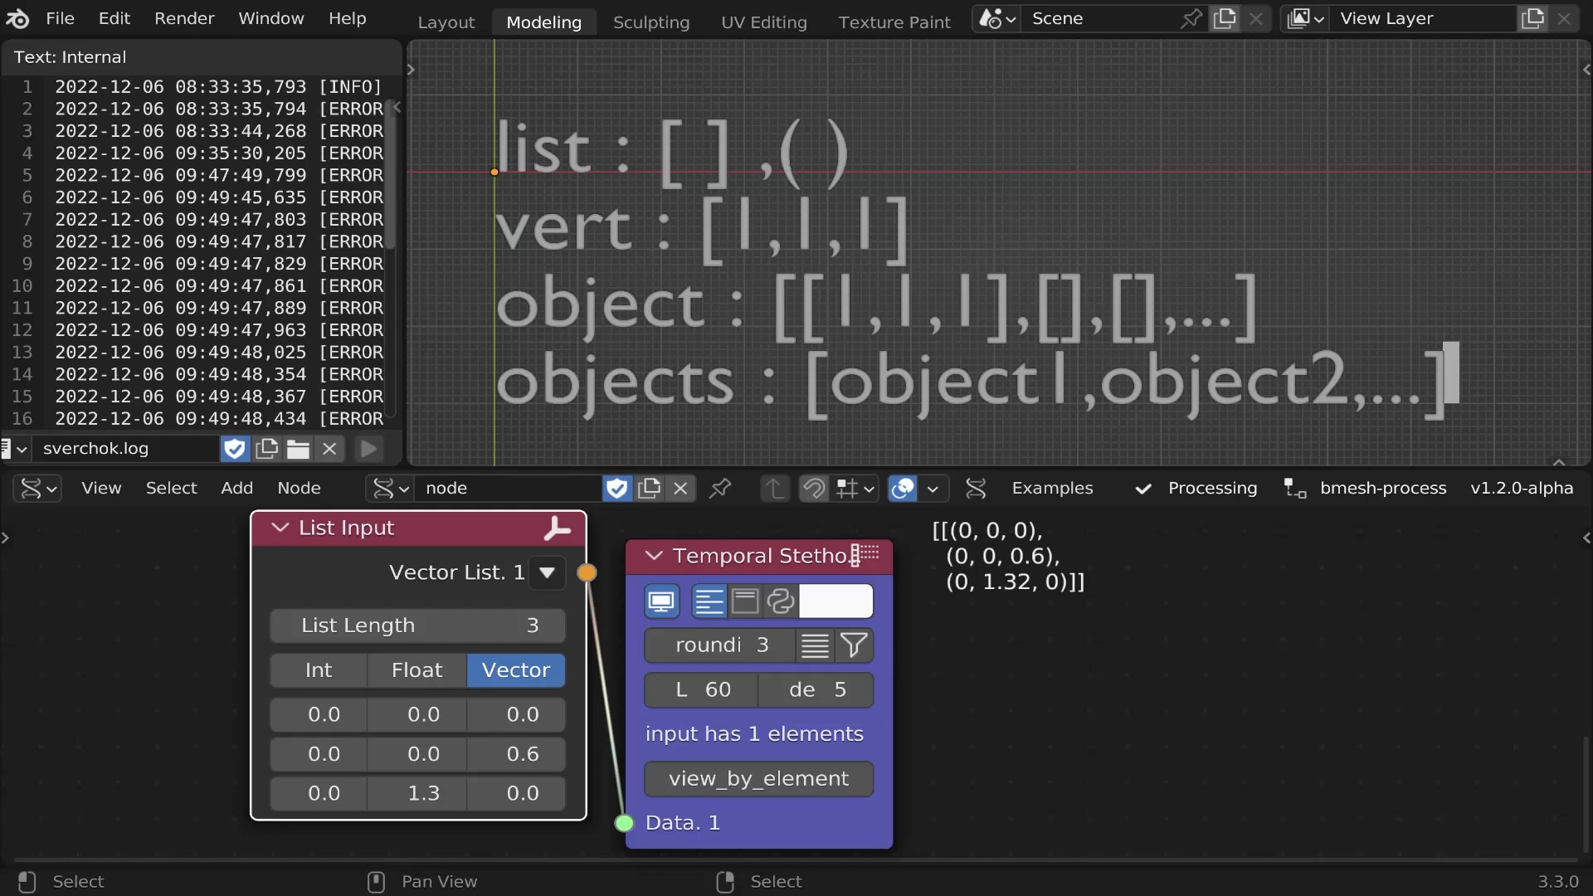
key(n)
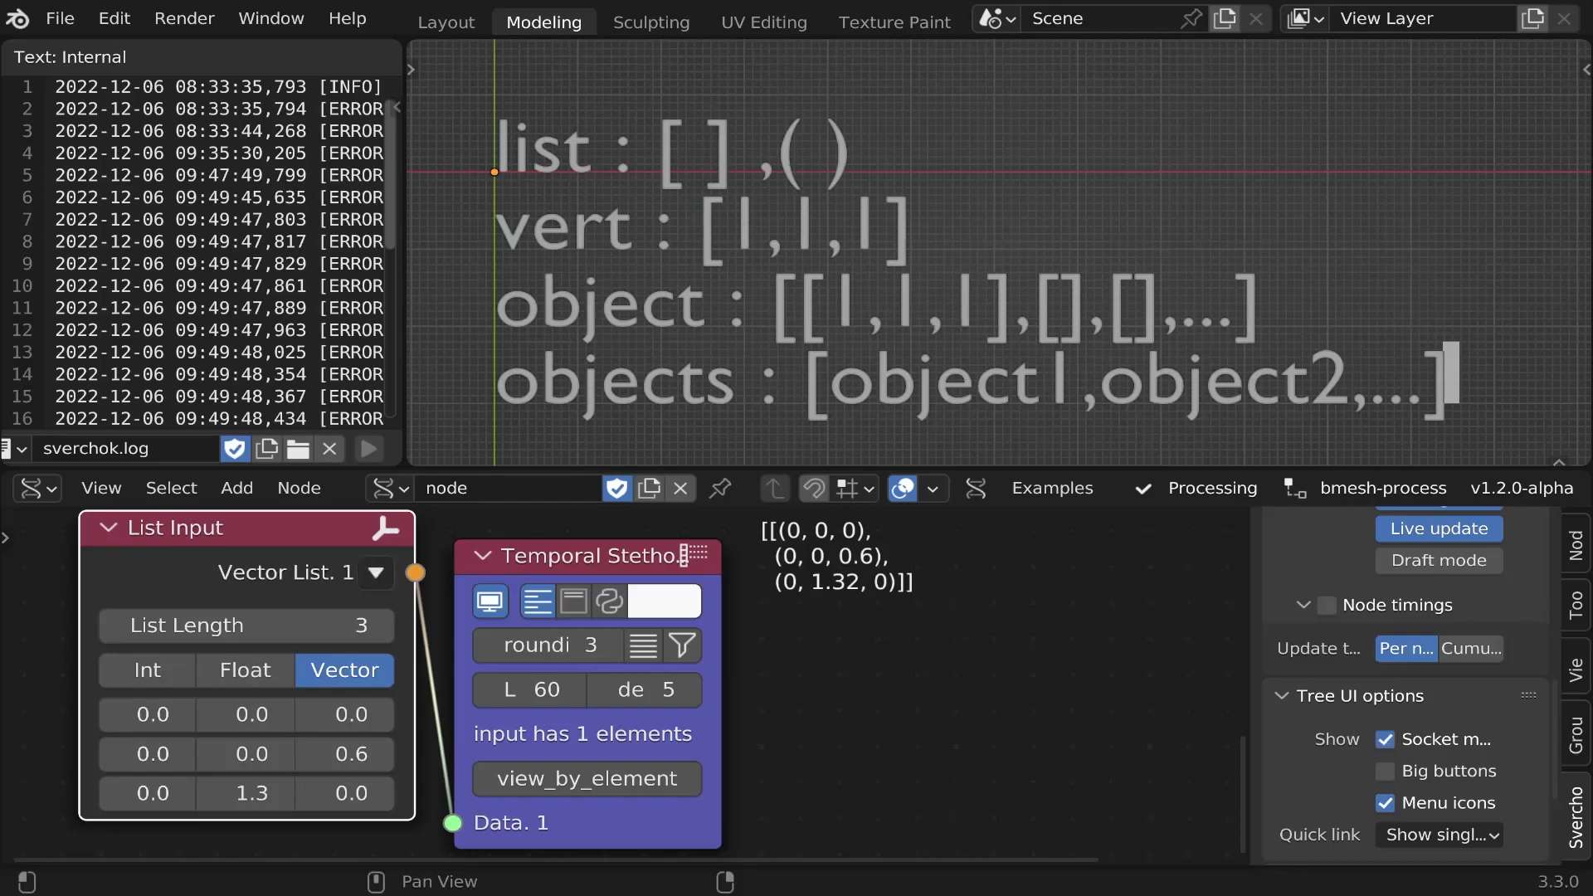
key(n)
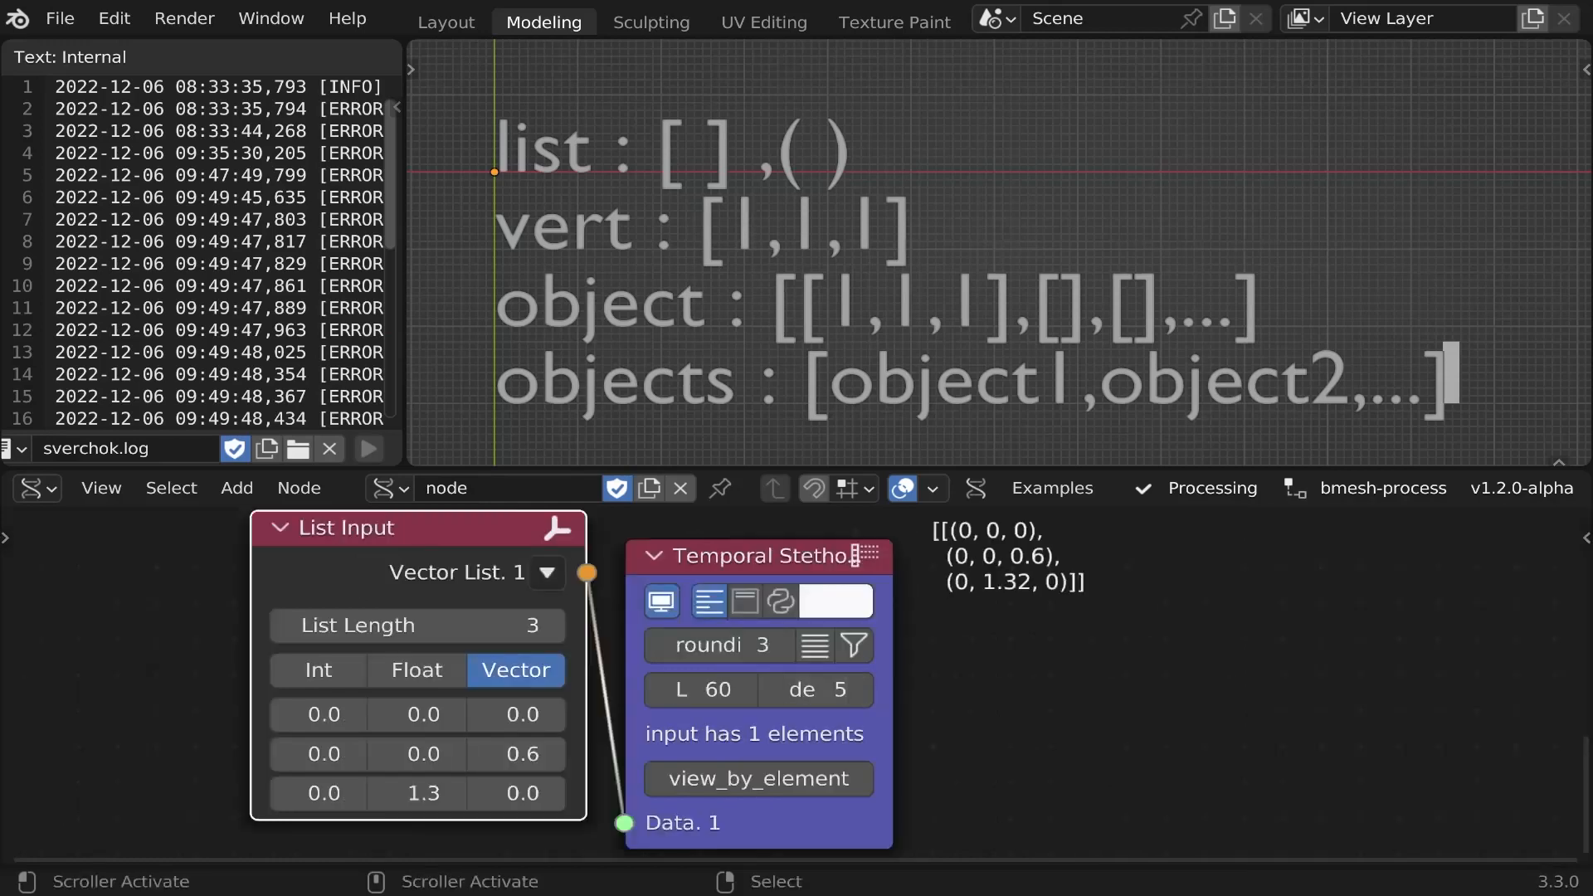
drag(431, 528, 361, 544)
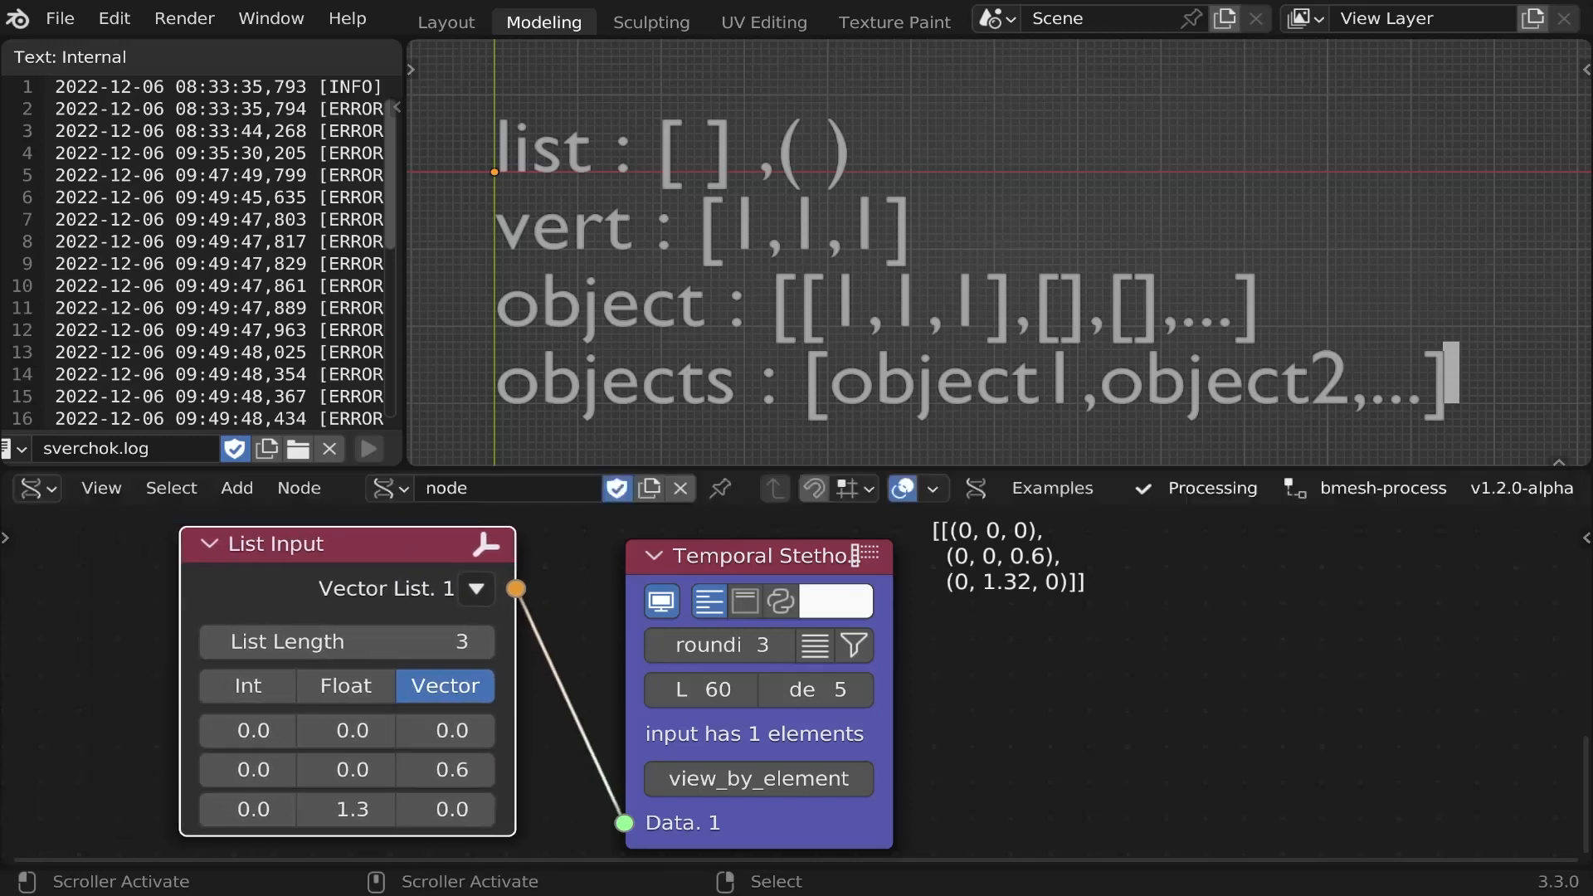
- Enable Graft and Unwrap on the List Input's vector output
click(475, 588)
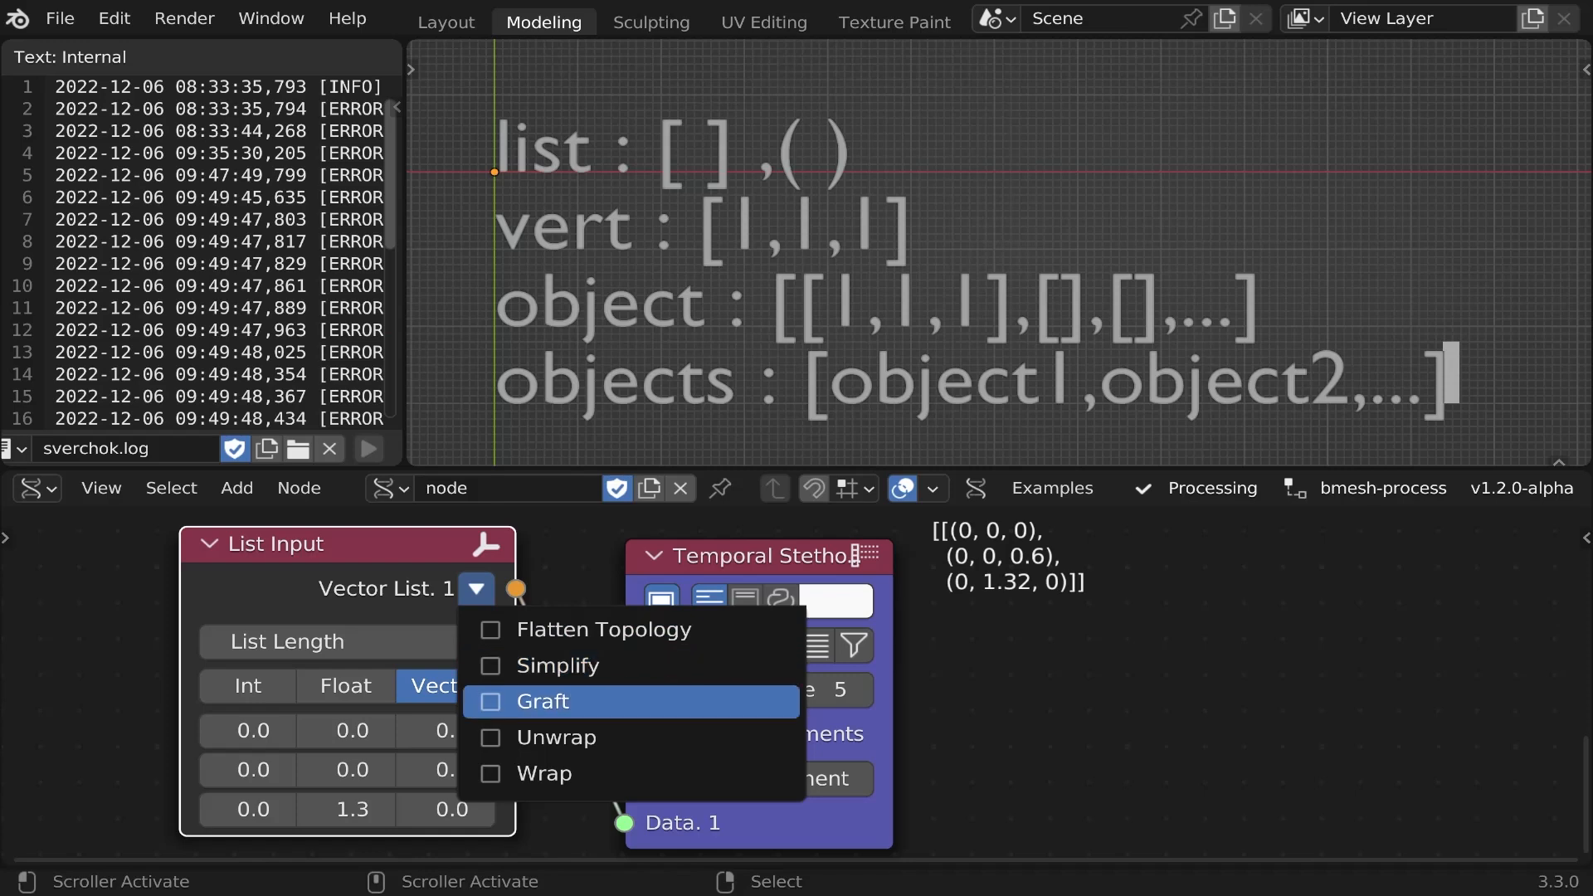
click(543, 701)
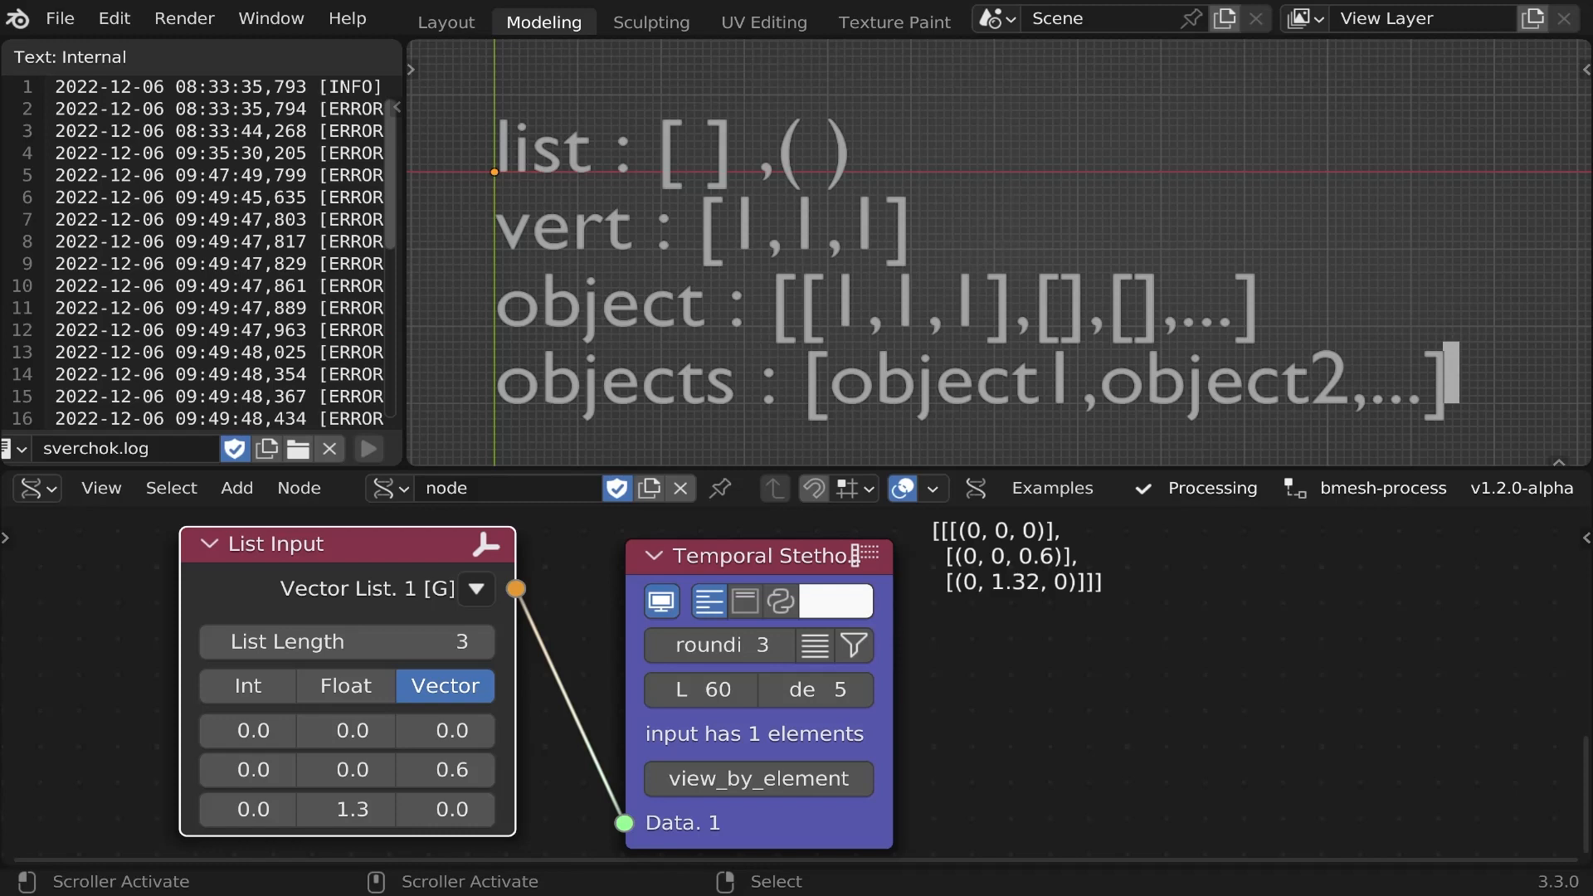
click(477, 589)
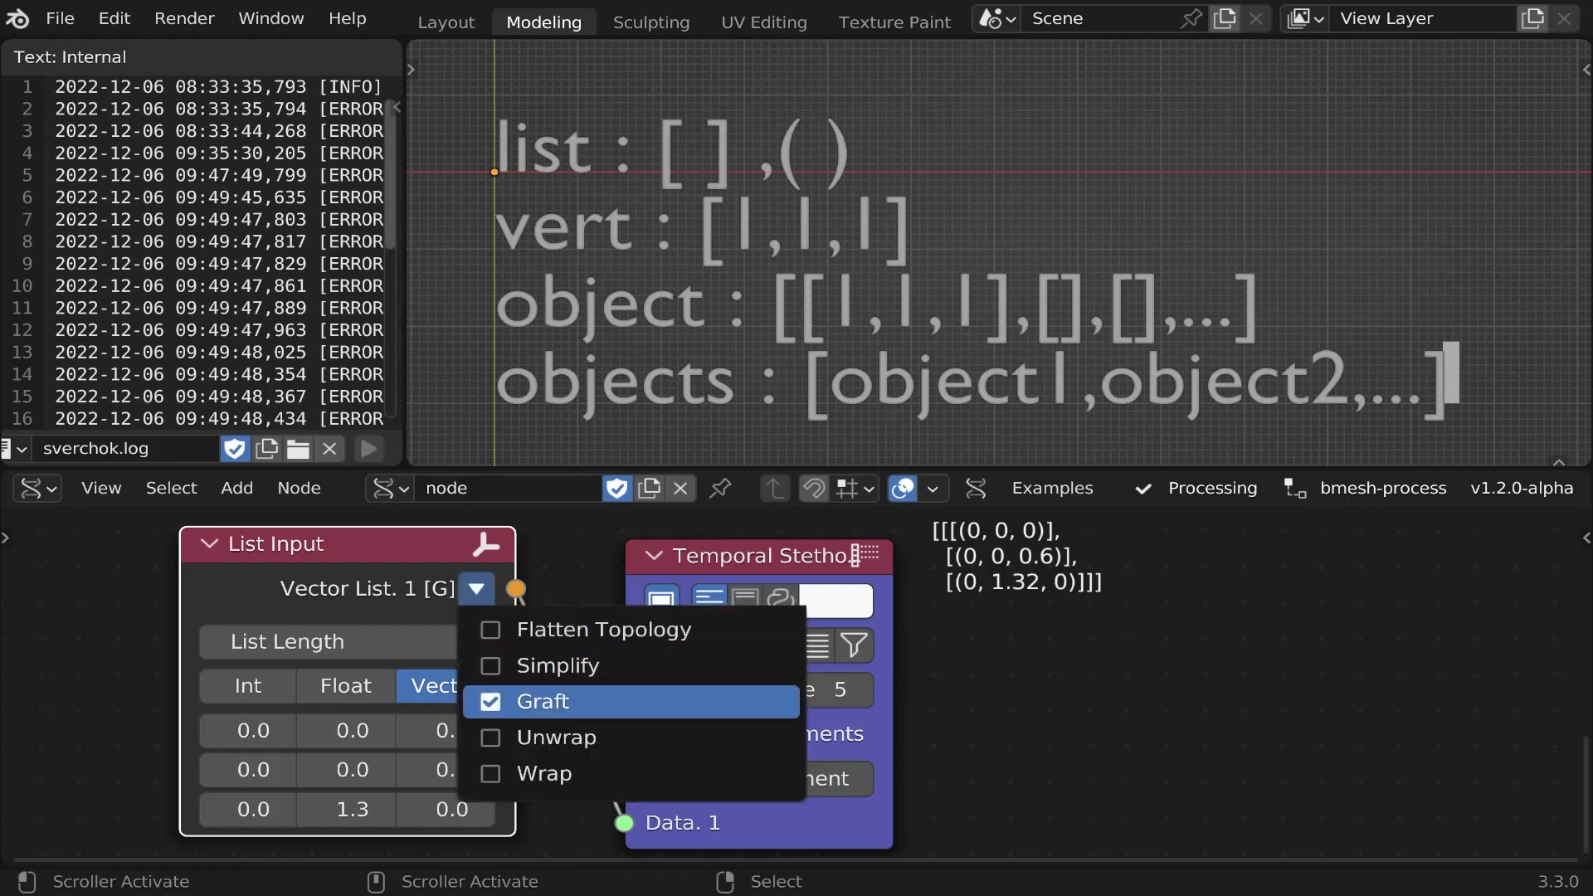
click(556, 737)
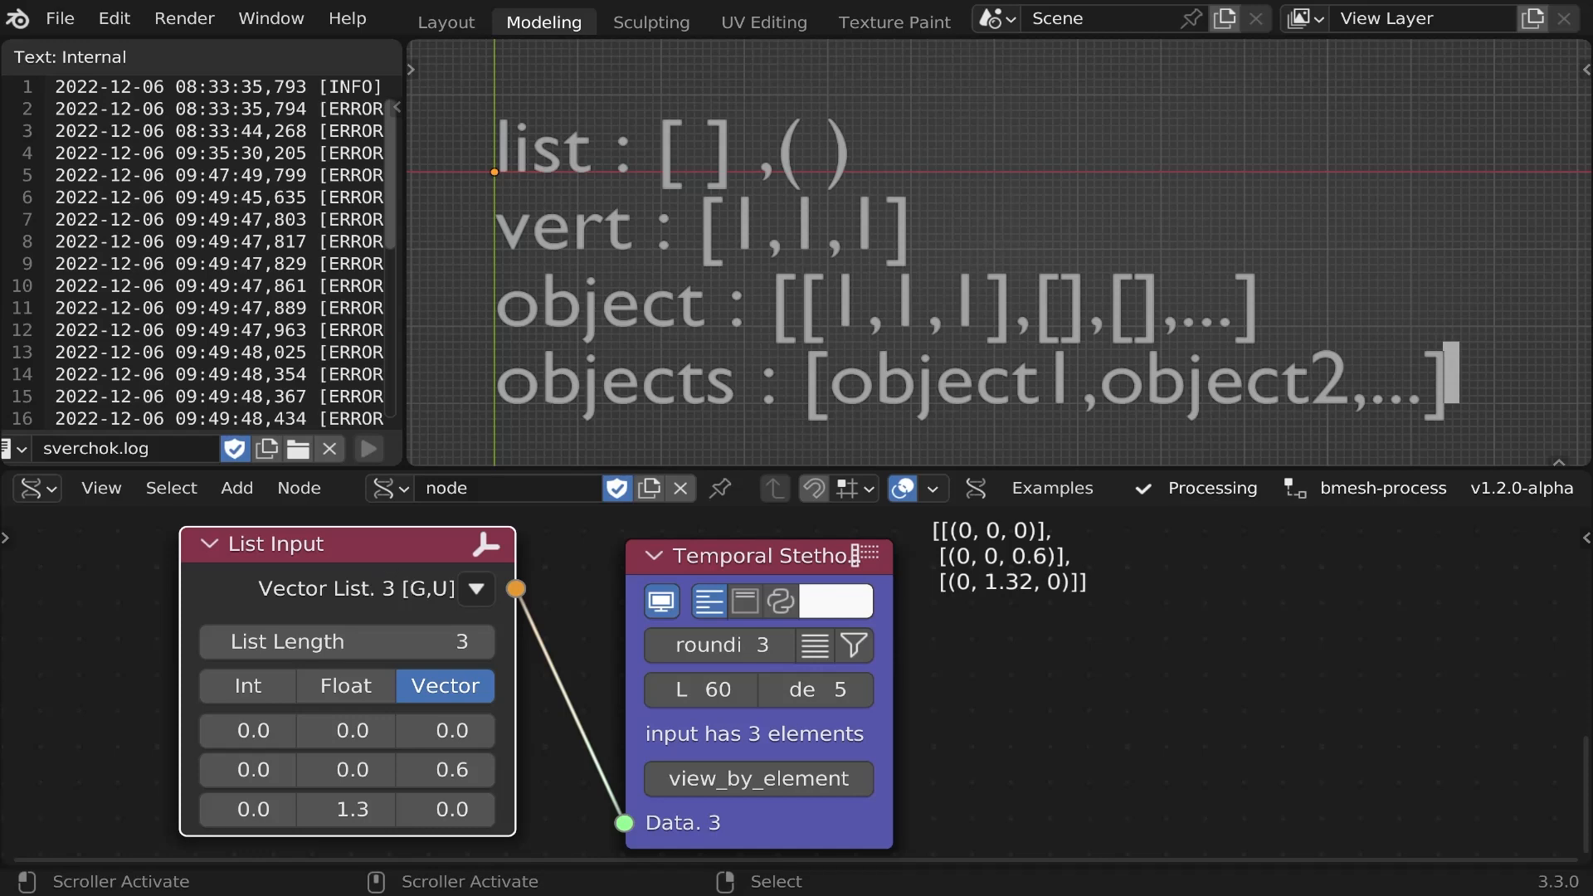
- Disable Graft and Unwrap on the List Input's vector output
click(475, 589)
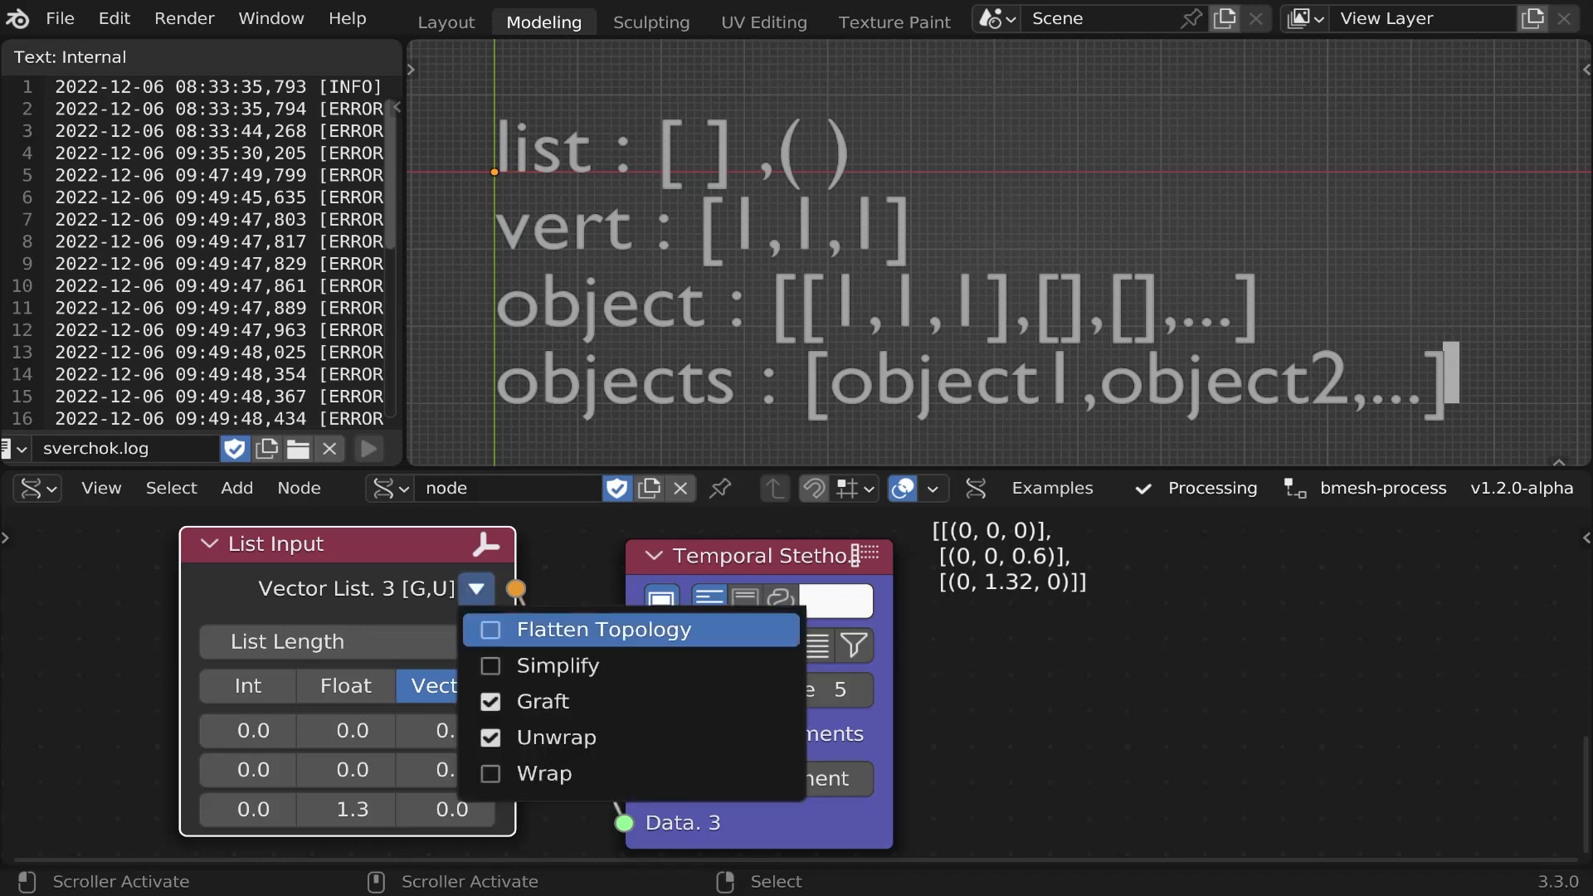
click(547, 701)
click(476, 588)
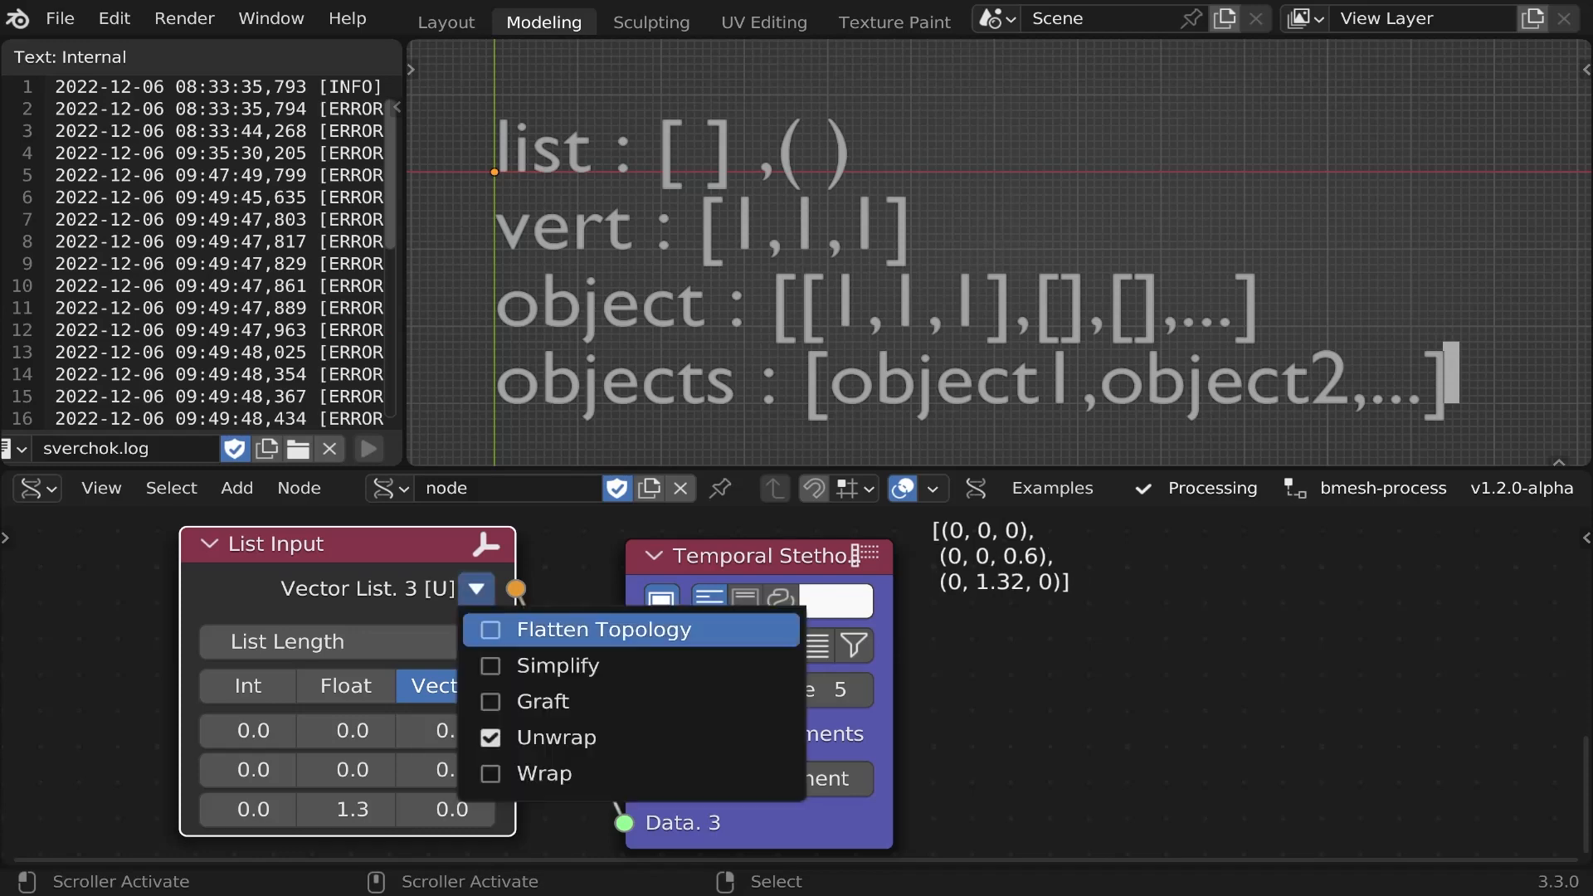
click(554, 738)
- Move the List Input node down and add an NGon generator node above and to the left of it
scroll(550, 702, down, 6)
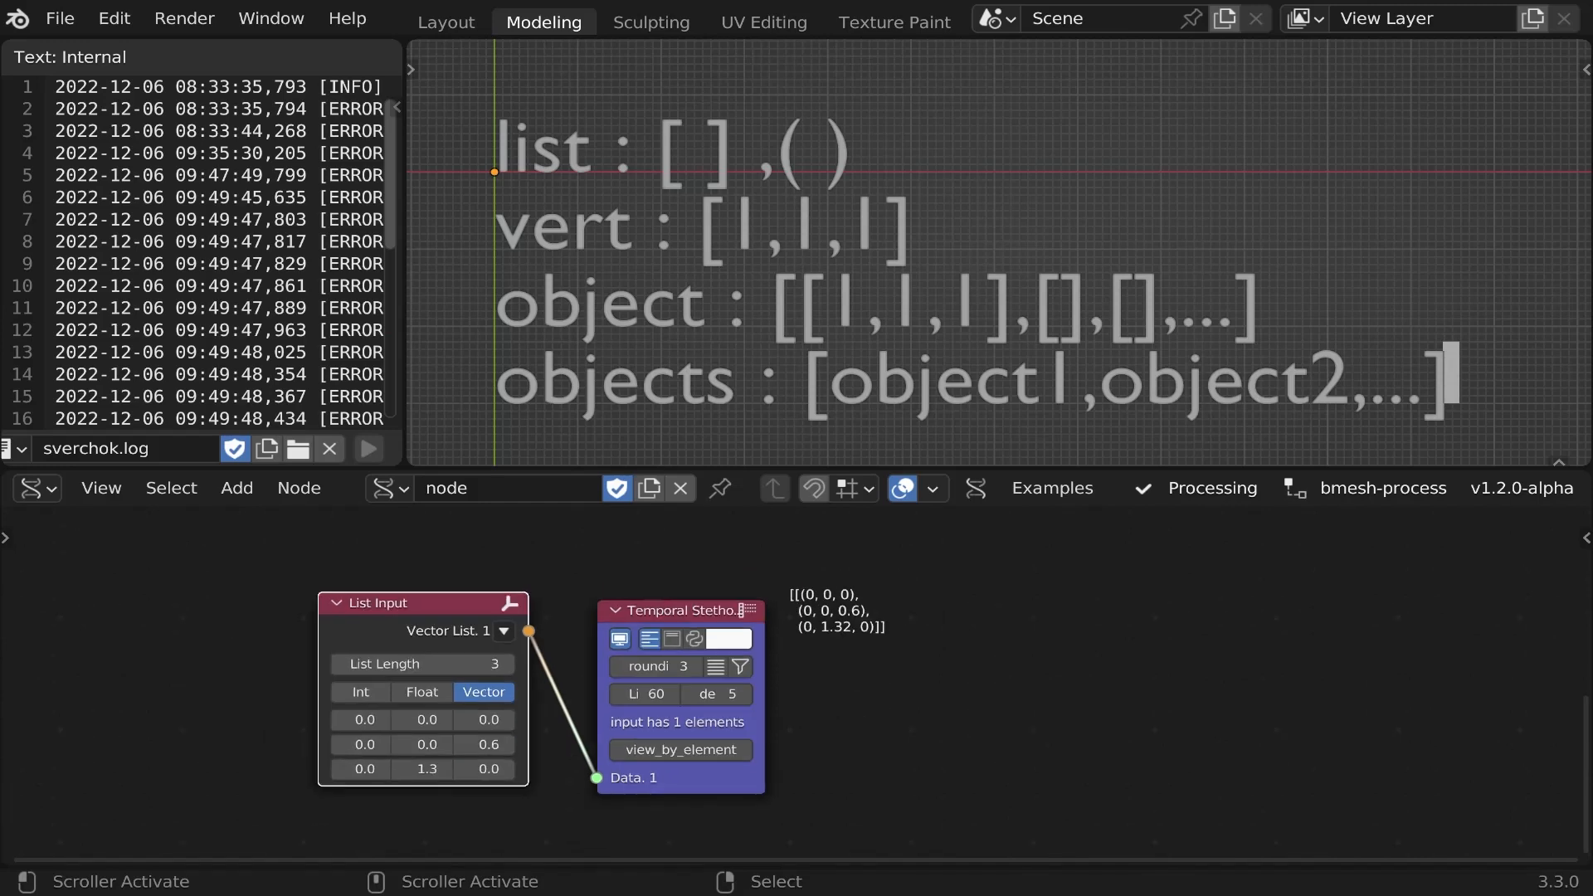
drag(422, 603, 396, 747)
key(2)
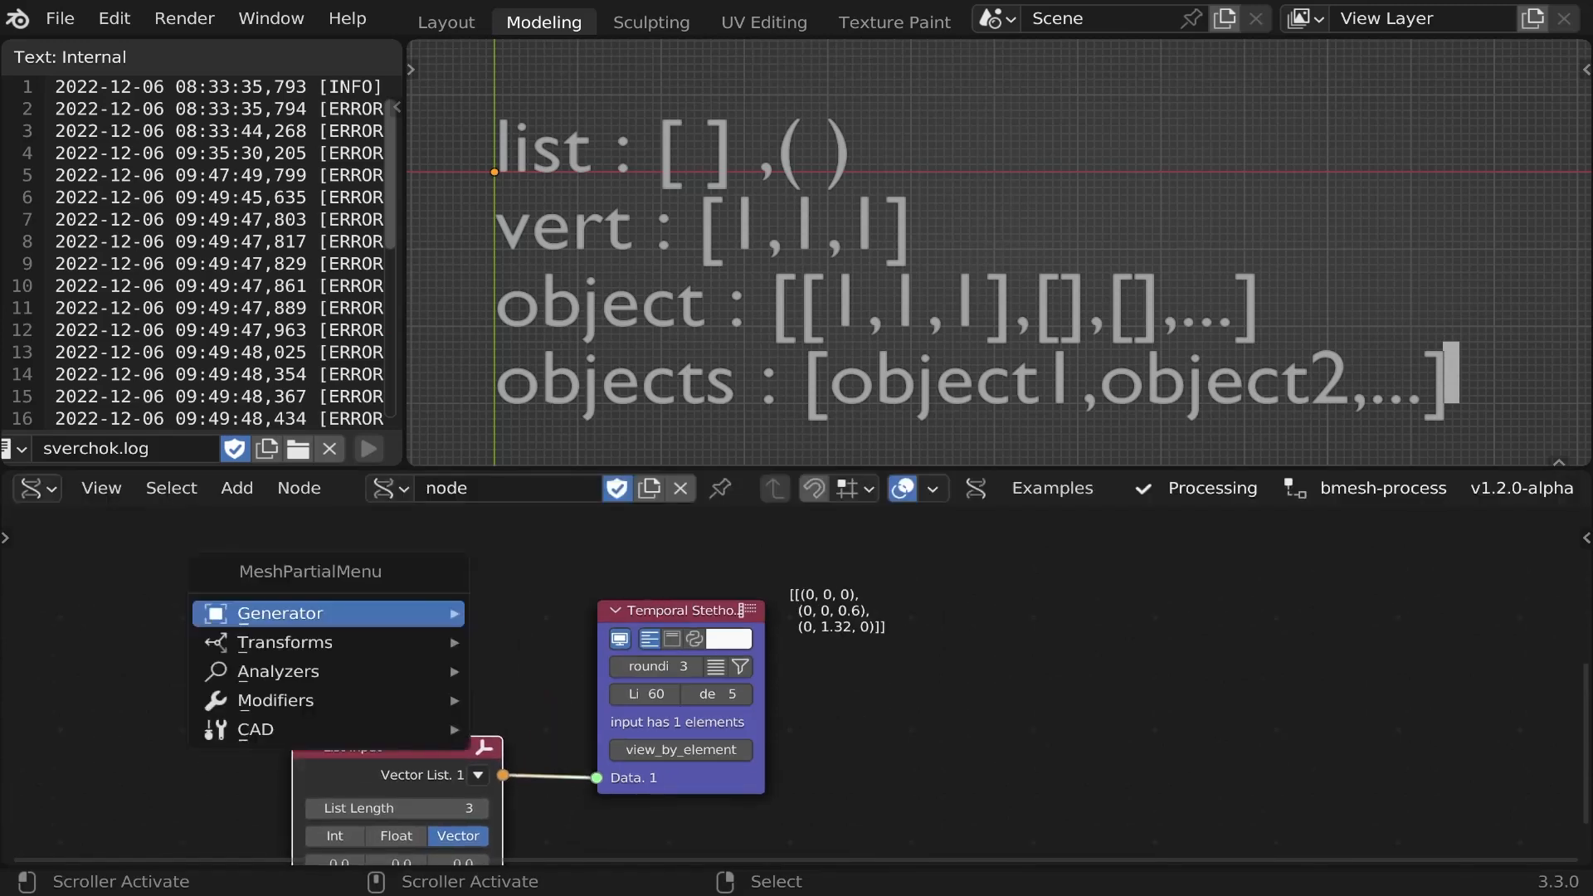
mouse_move(410, 613)
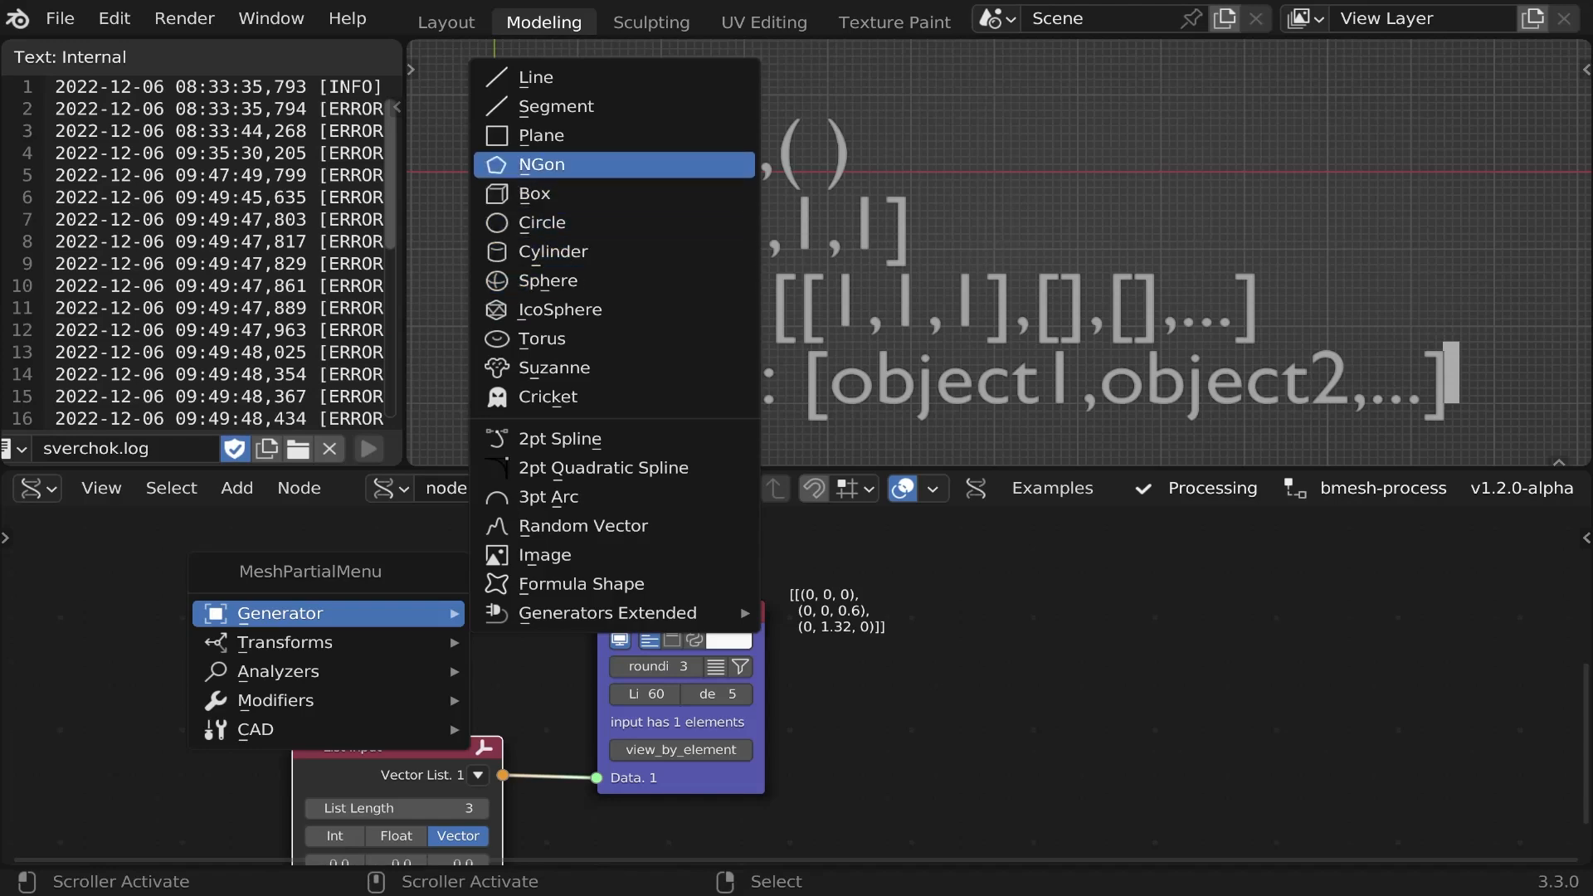
click(542, 164)
click(430, 604)
- Add a Scale transform node beside the NGon and feed the NGon's vertices into its Vertices input
key(2)
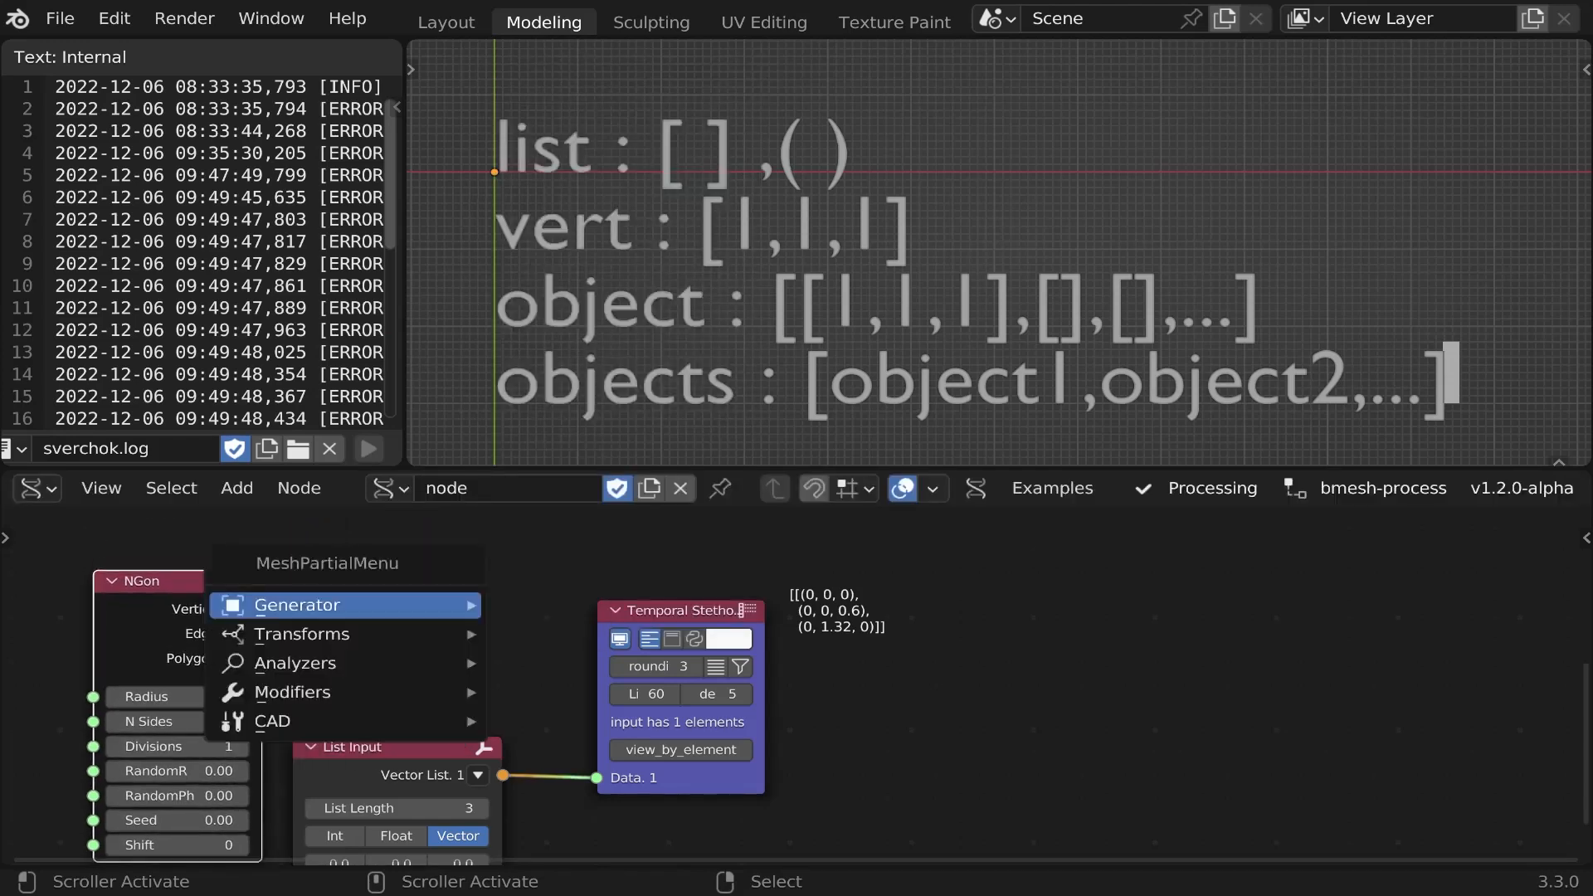
mouse_move(332, 634)
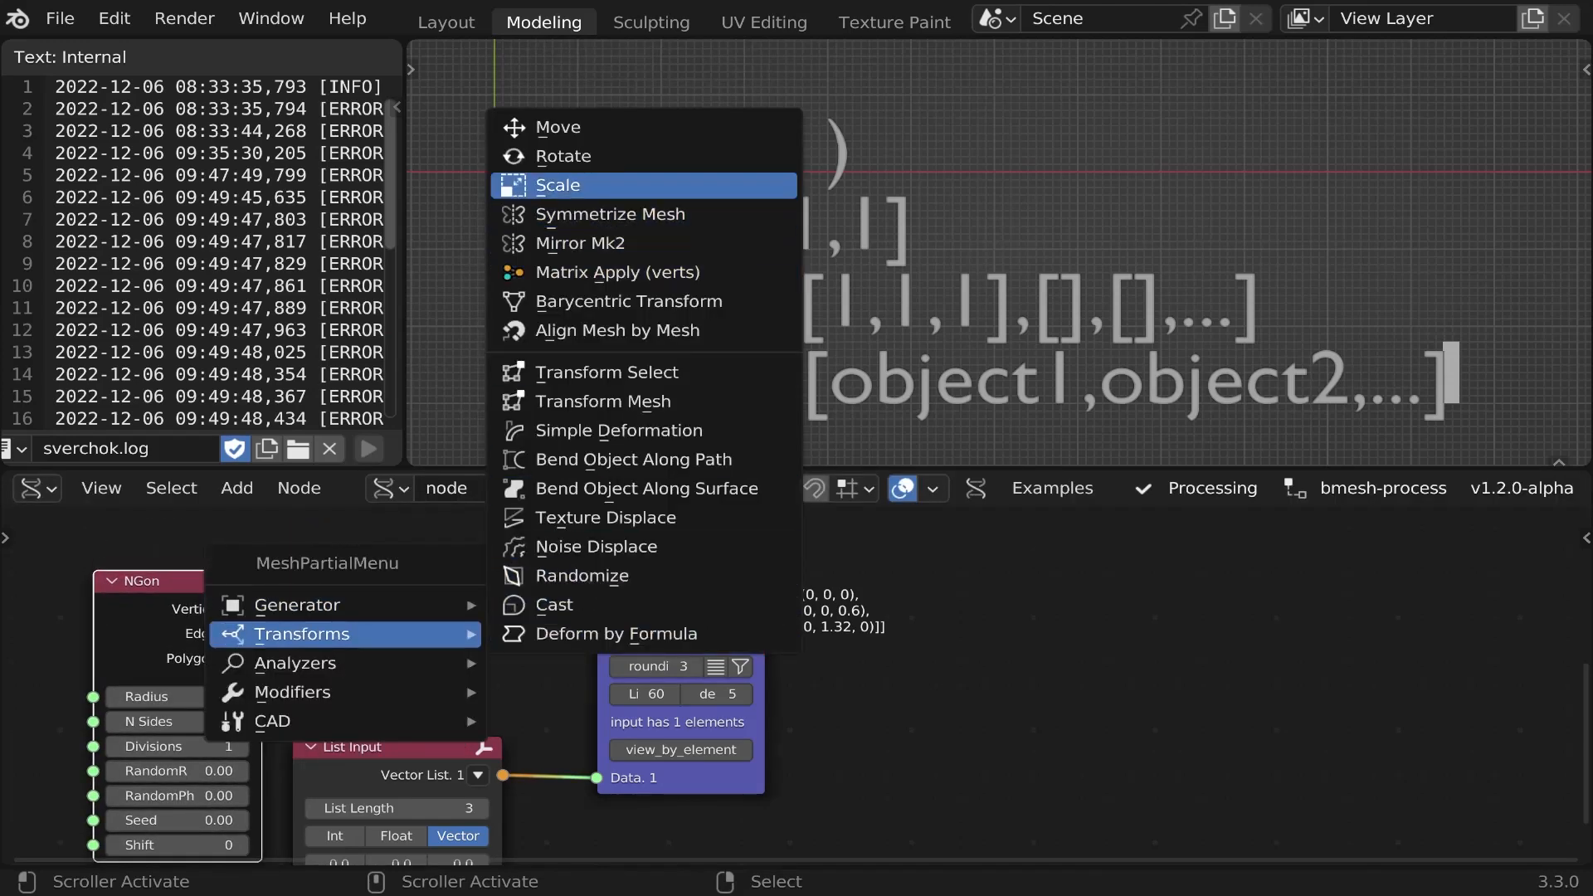
click(557, 185)
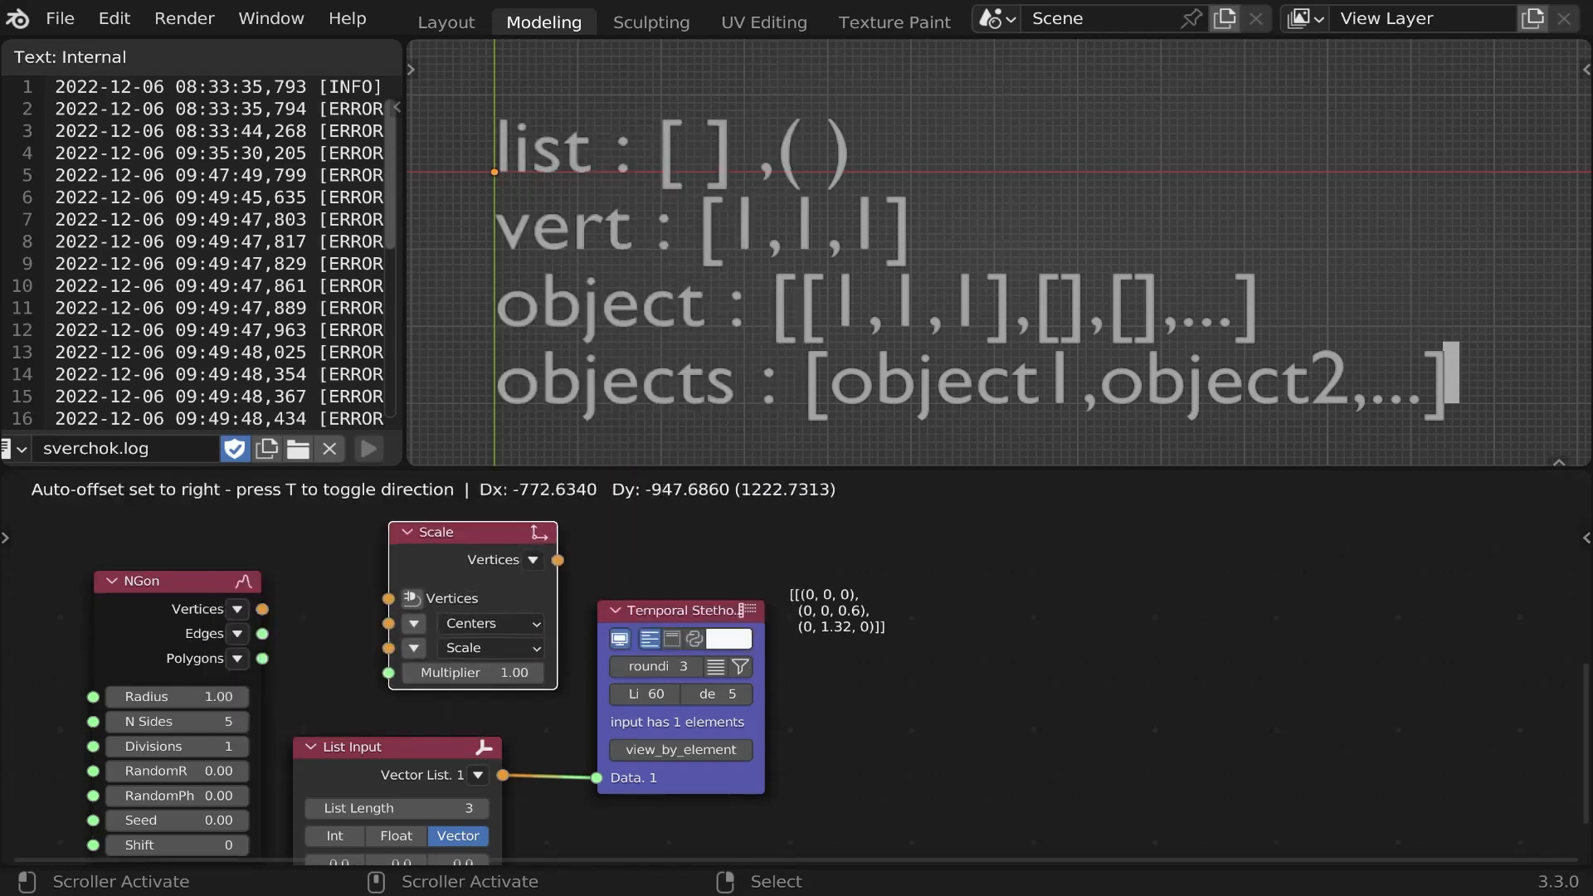
click(380, 551)
drag(263, 609, 379, 627)
- Attach a 3D mesh viewer node to the Scale node's vertices and the NGon's edges and polygons
drag(548, 588, 601, 627)
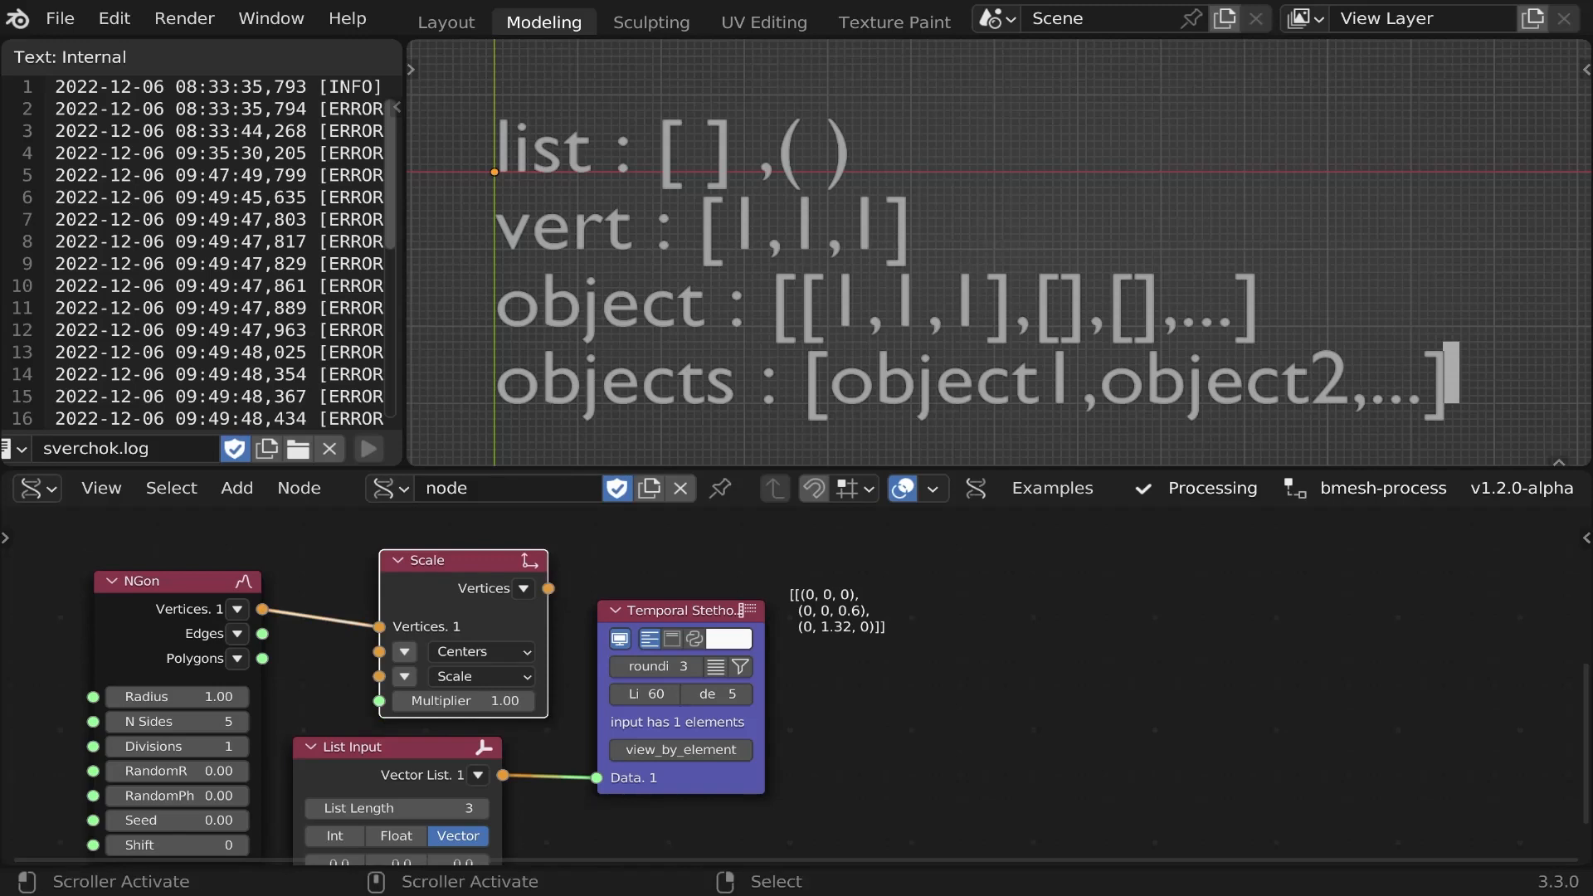
ctrl+click(174, 583)
ctrl+click(455, 562)
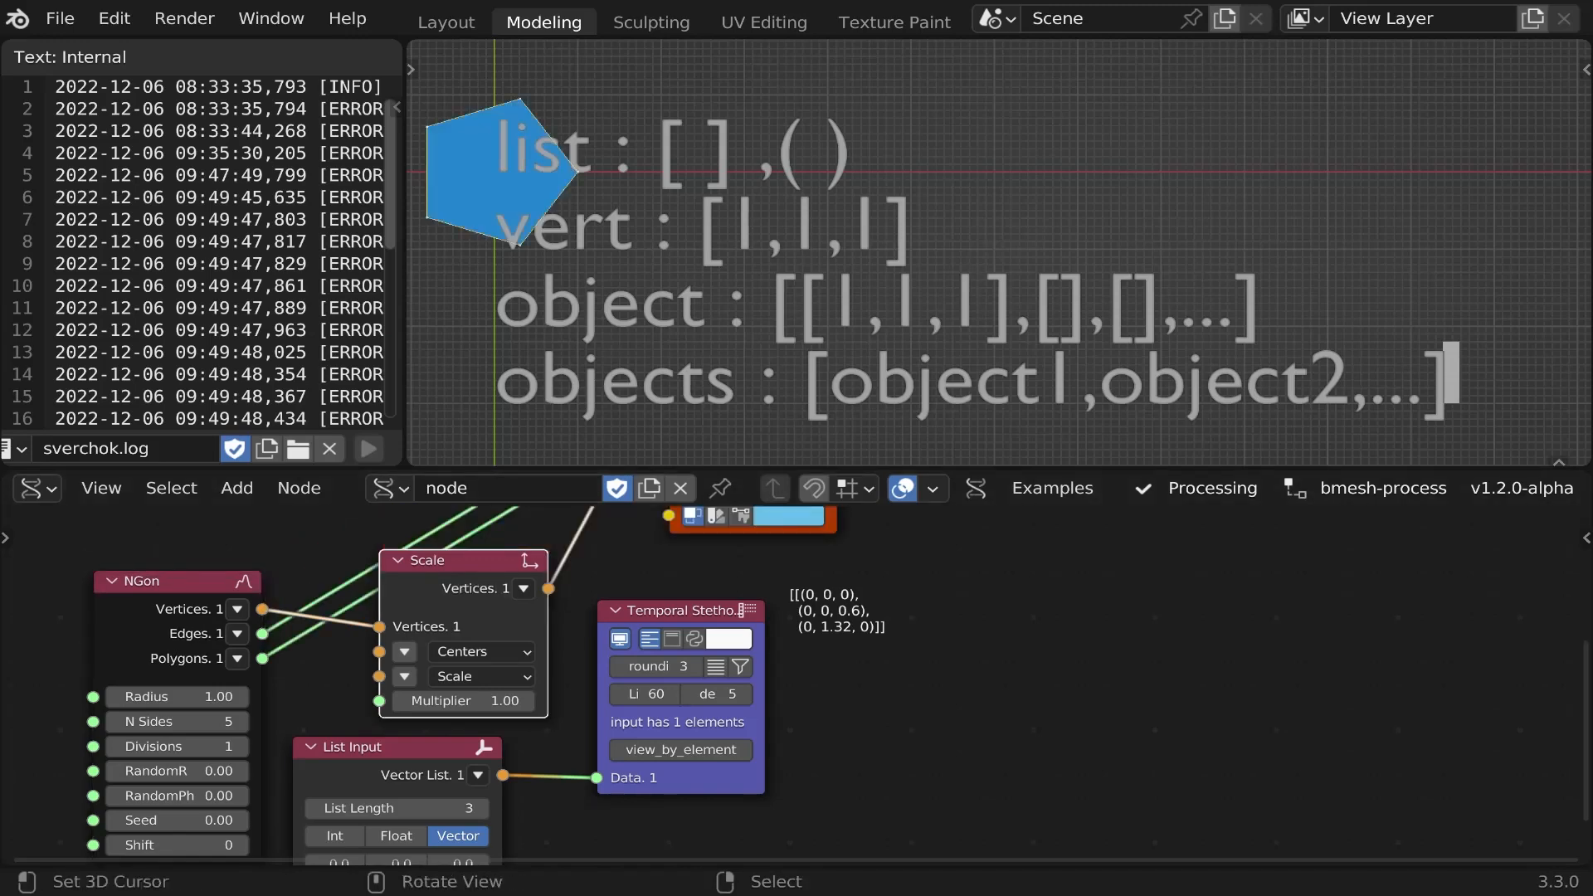
scroll(414, 123, up, 5)
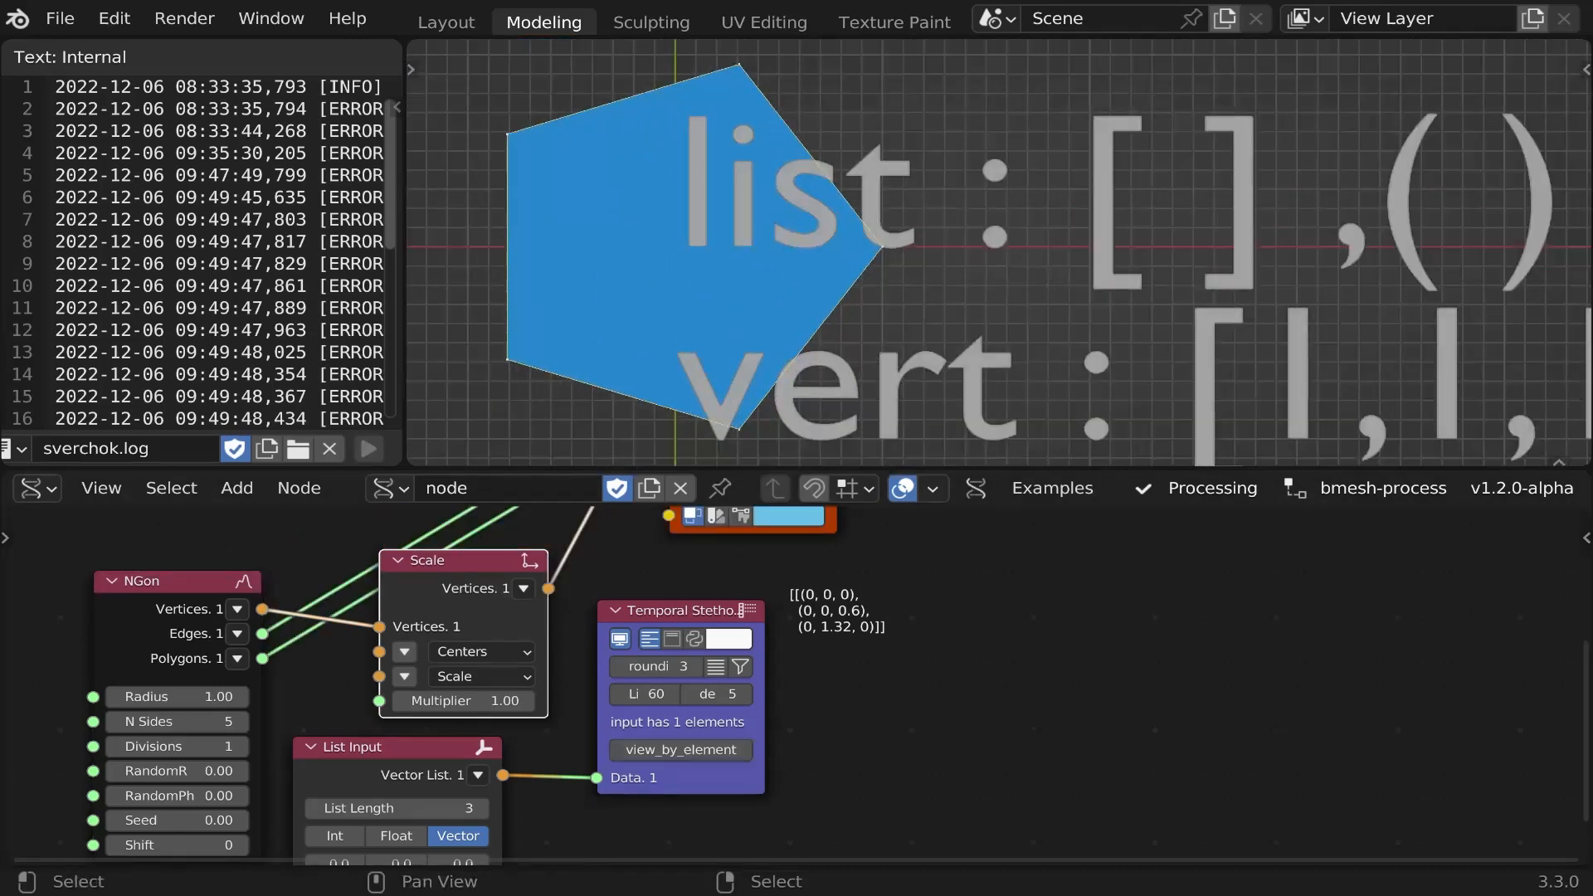
- Switch the List Input node to Float and link its list output to the Scale node's Multiplier input
drag(825, 743, 804, 745)
scroll(418, 705, up, 3)
middle_drag(418, 705, 481, 605)
scroll(506, 590, down, 2)
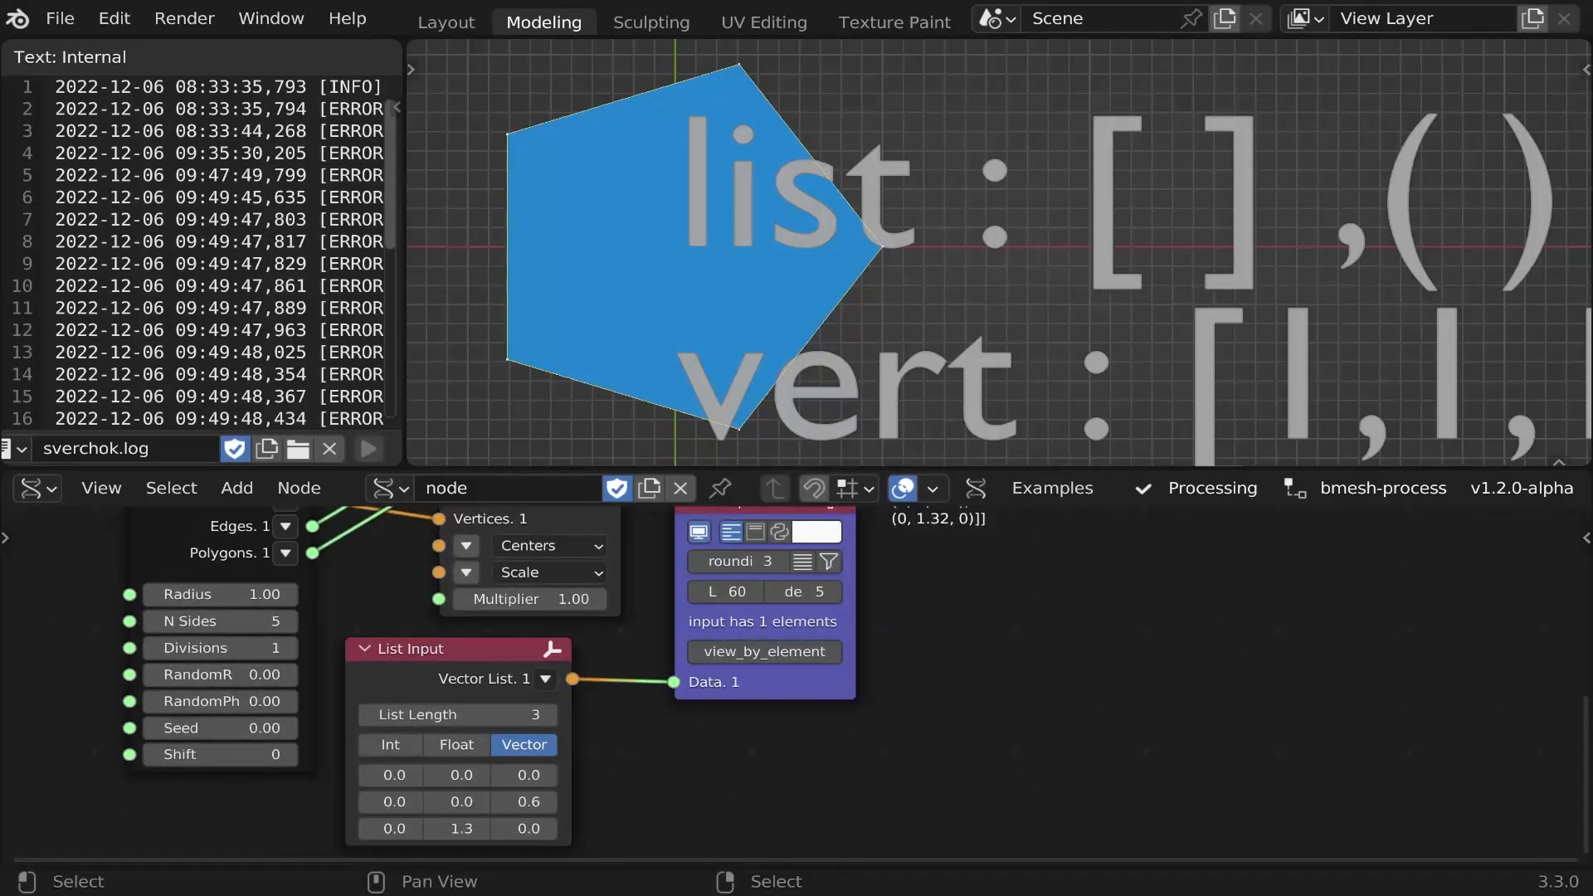
drag(571, 731, 470, 627)
click(476, 744)
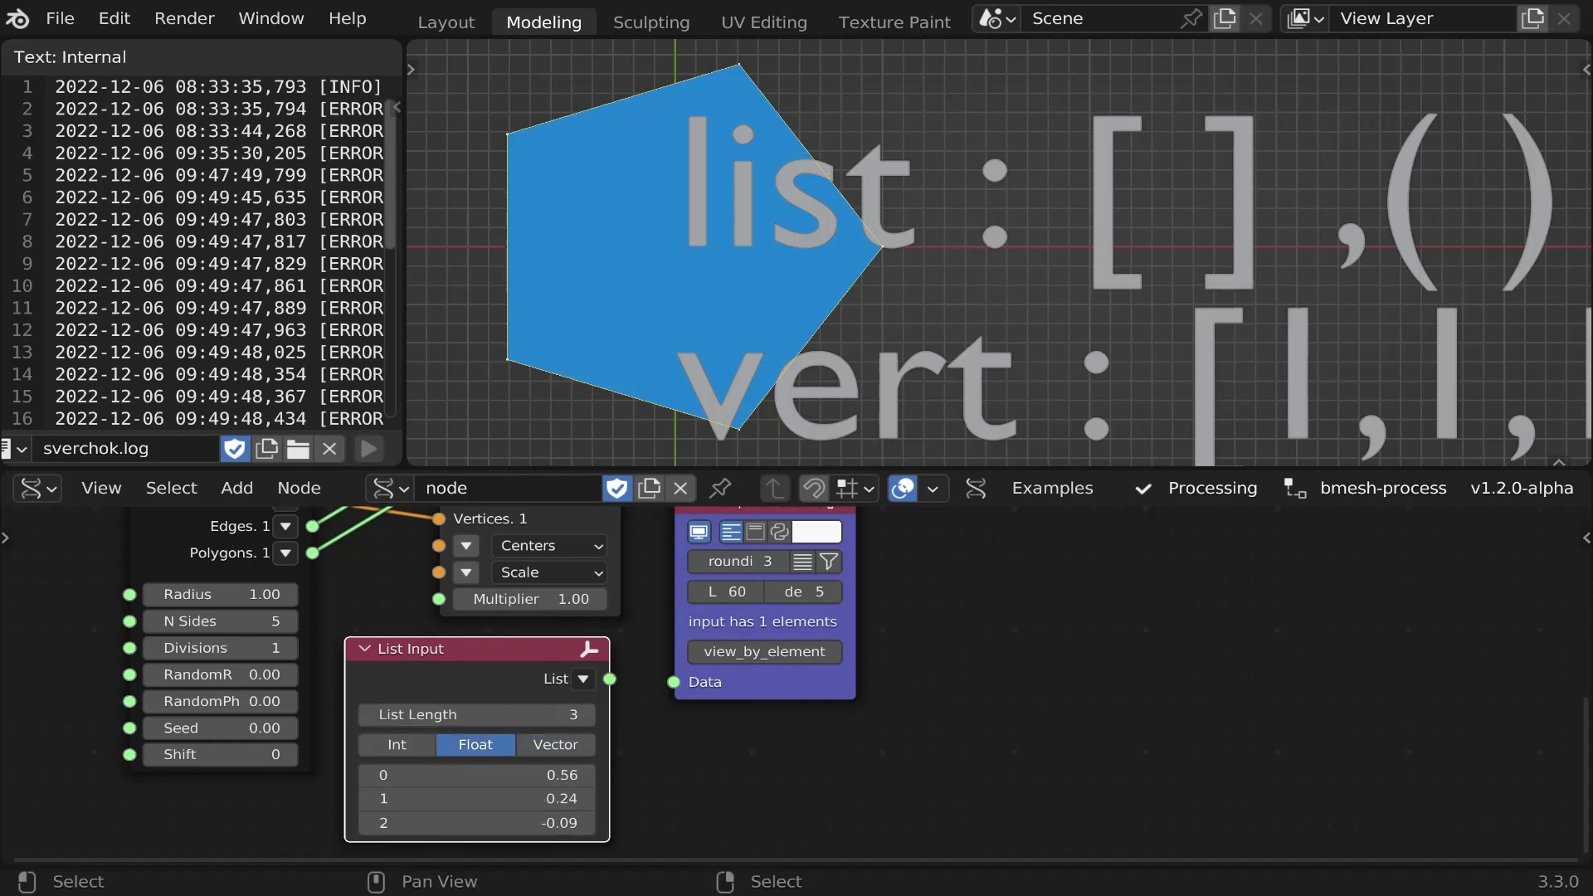
drag(610, 679, 439, 599)
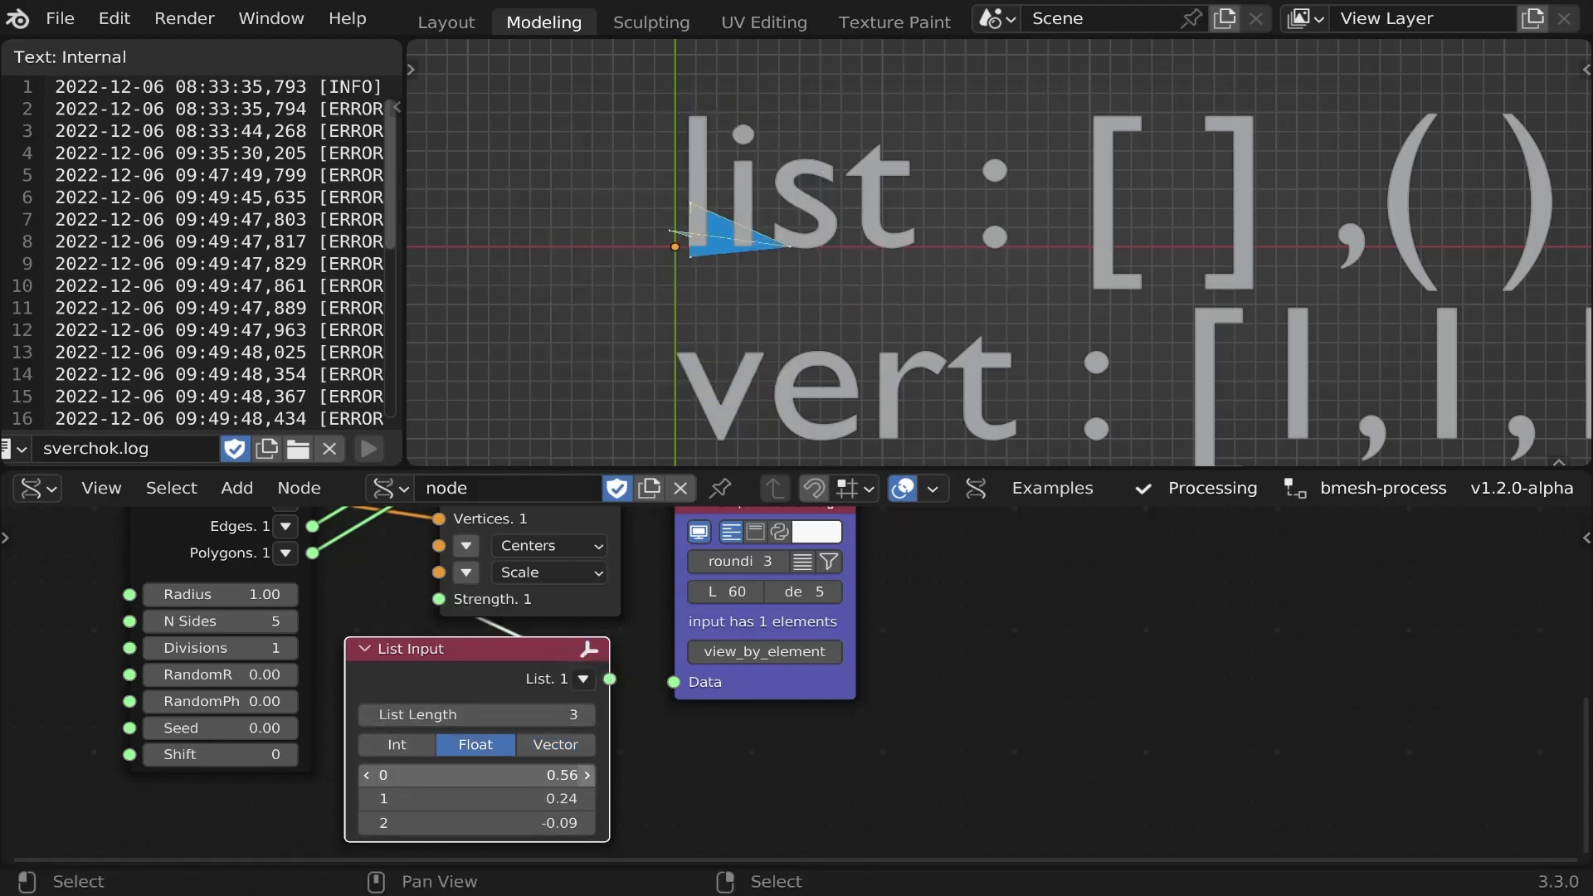
- Extend the List Input to four floats and set them to 3.09, 1.24, 1.30 and 0.86
middle_drag(587, 776, 632, 714)
scroll(632, 714, up, 1)
shift+drag(632, 715, 716, 769)
drag(502, 712, 784, 711)
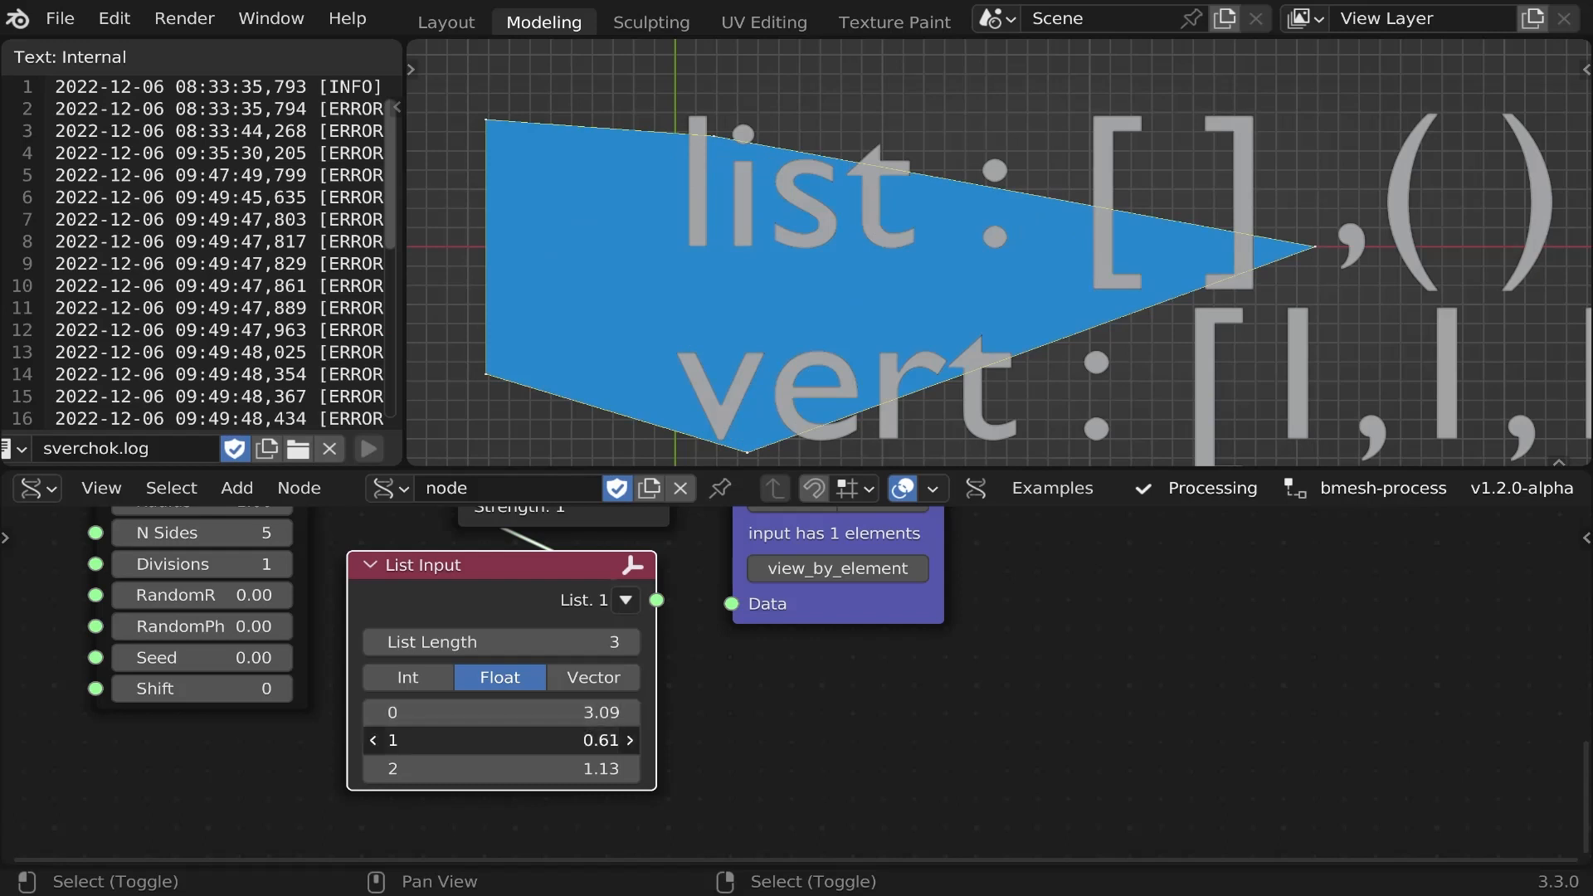
drag(502, 740, 611, 740)
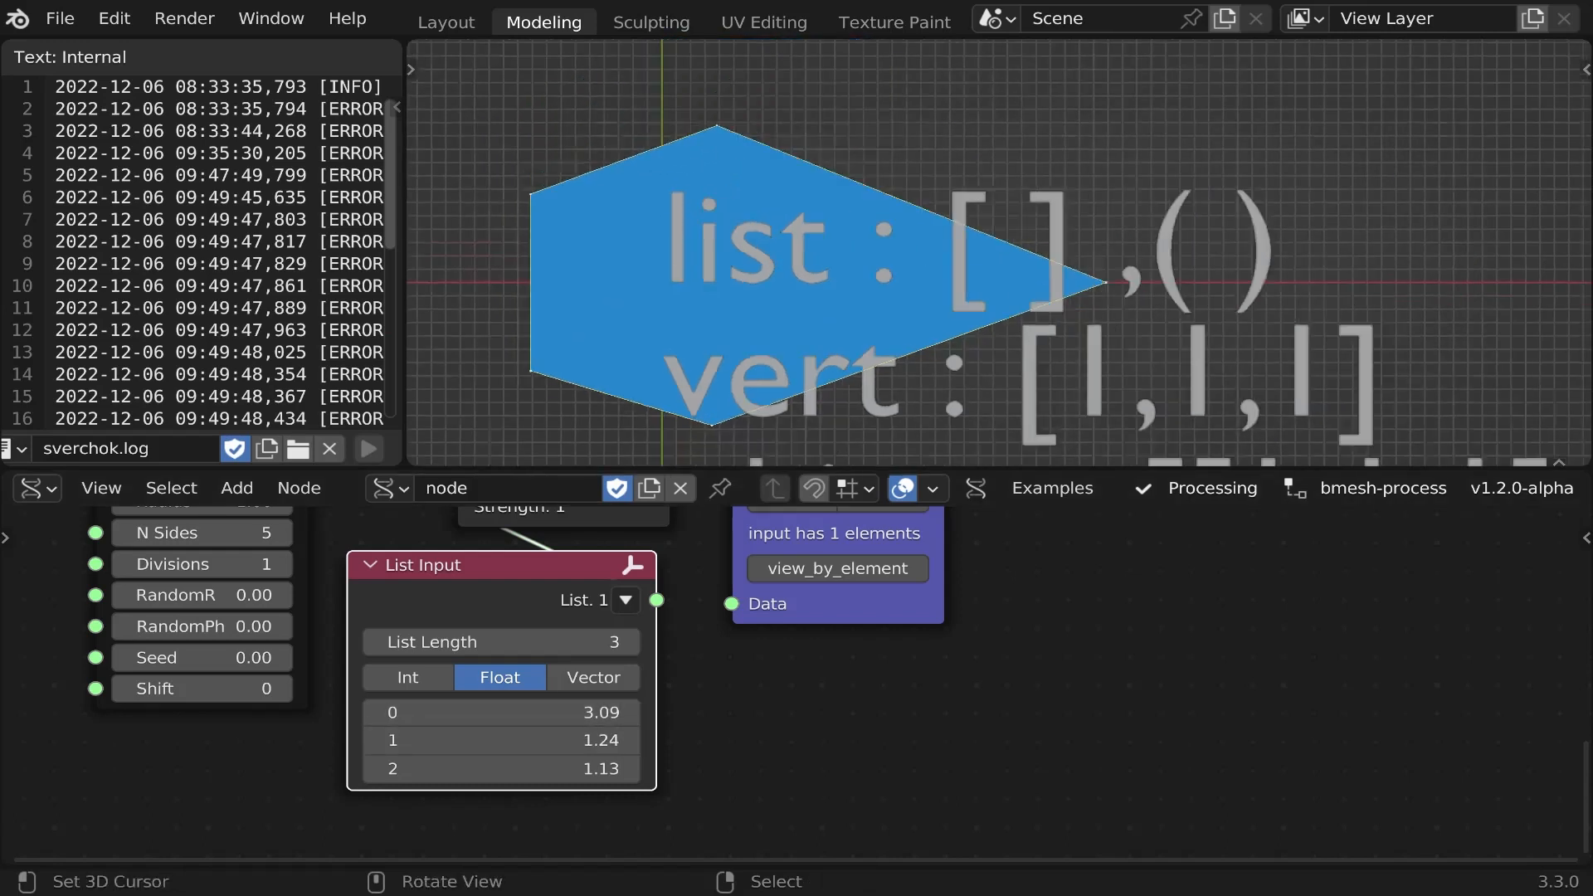
mouse_move(501, 768)
shift+mouse_down()
mouse_move(545, 768)
mouse_move(531, 768)
shift+mouse_up()
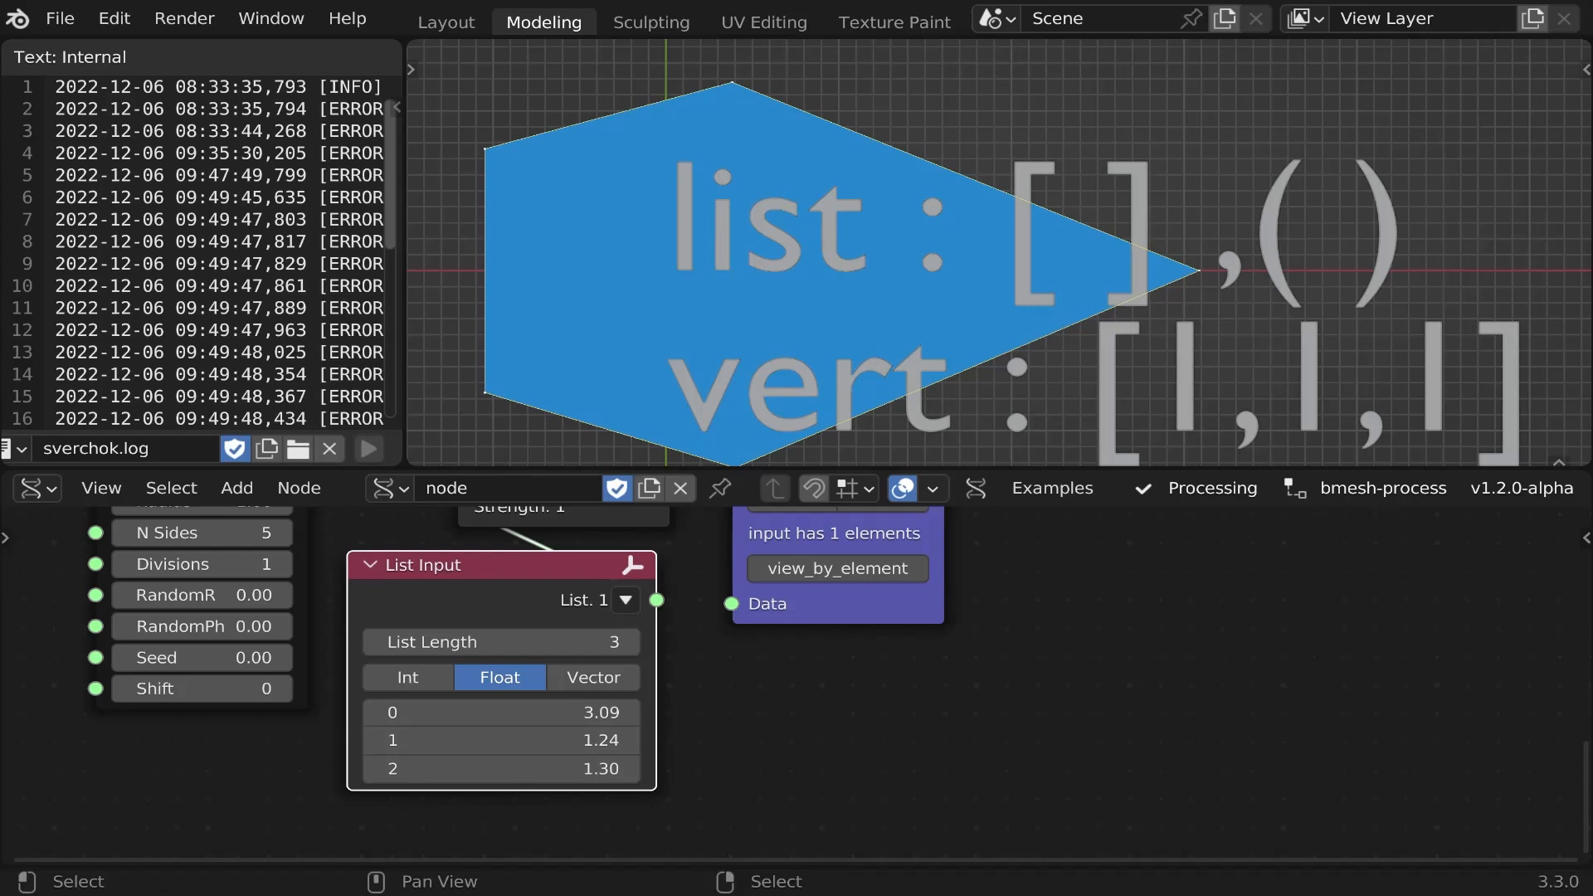
click(631, 642)
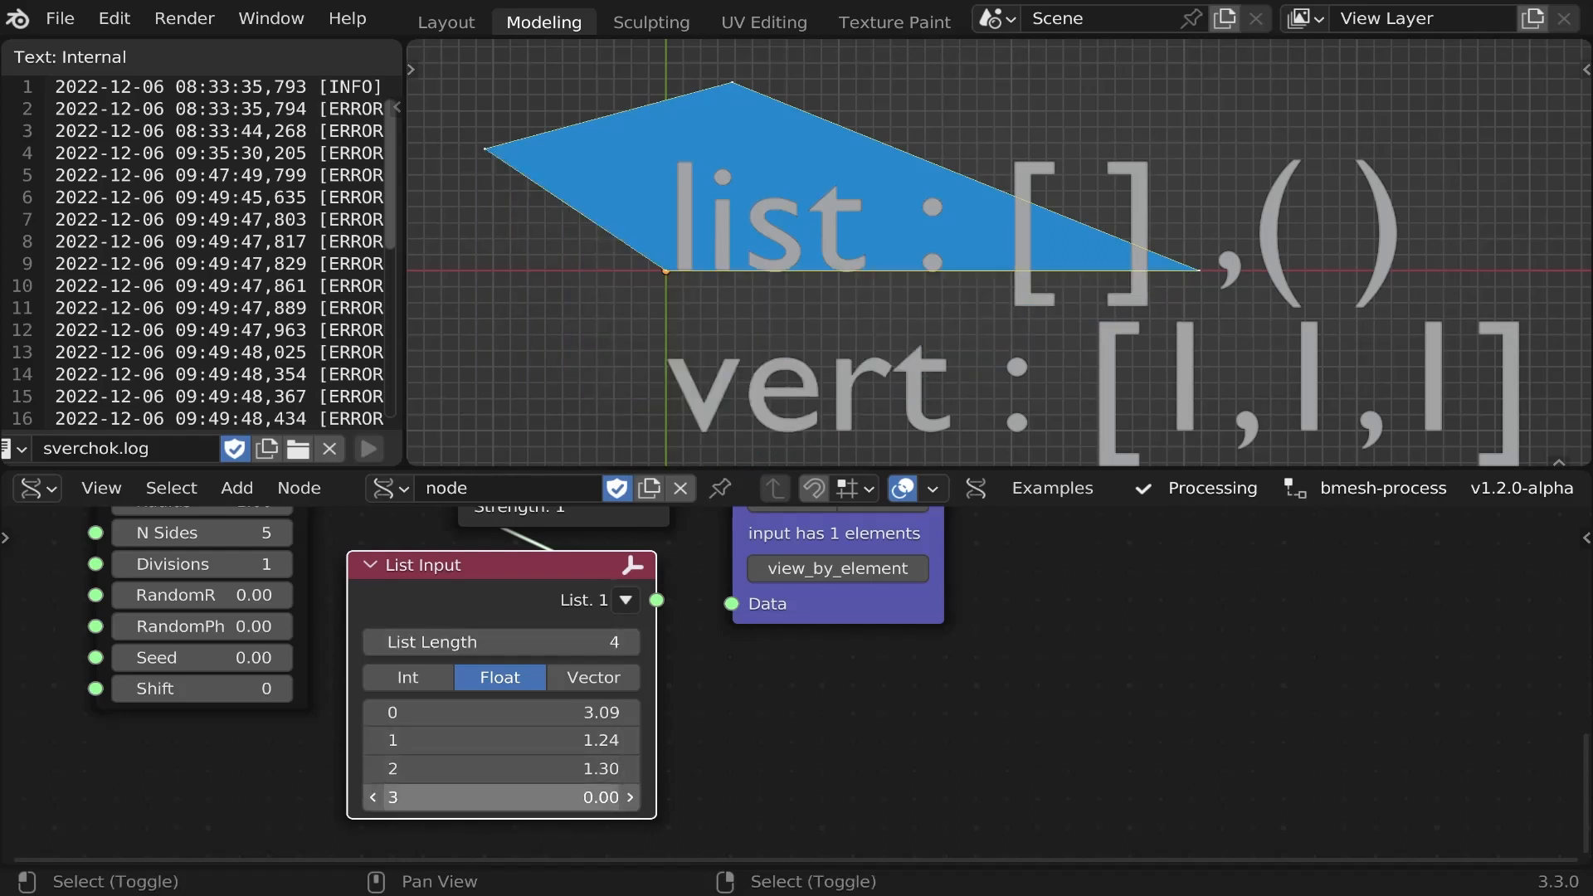
shift+drag(531, 798, 678, 797)
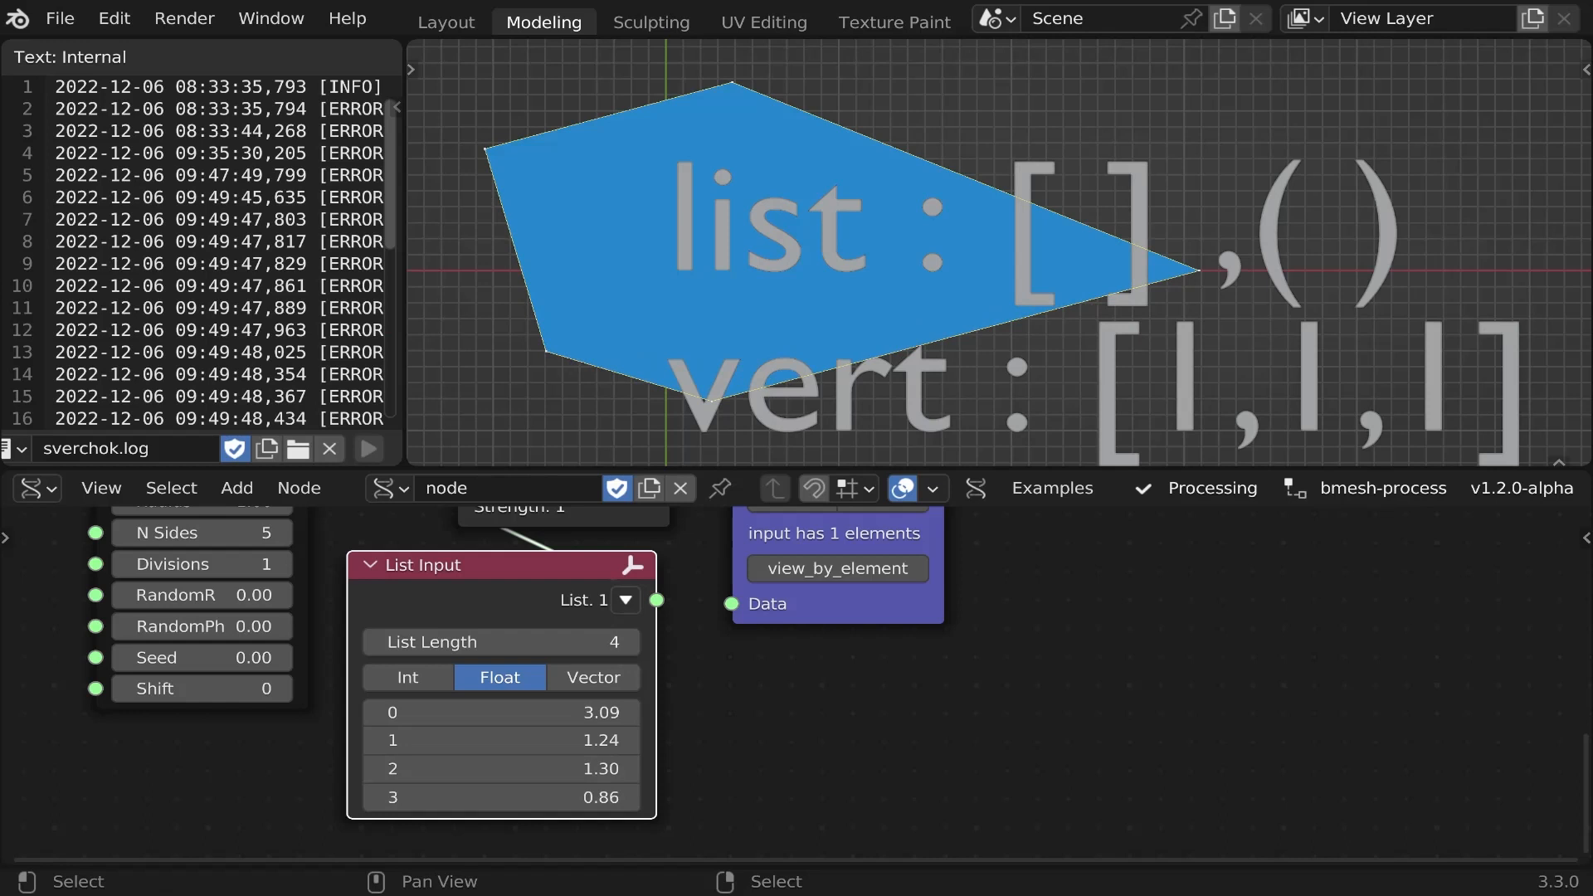
- Enable Graft and Unwrap on the List Input node's list output
click(626, 600)
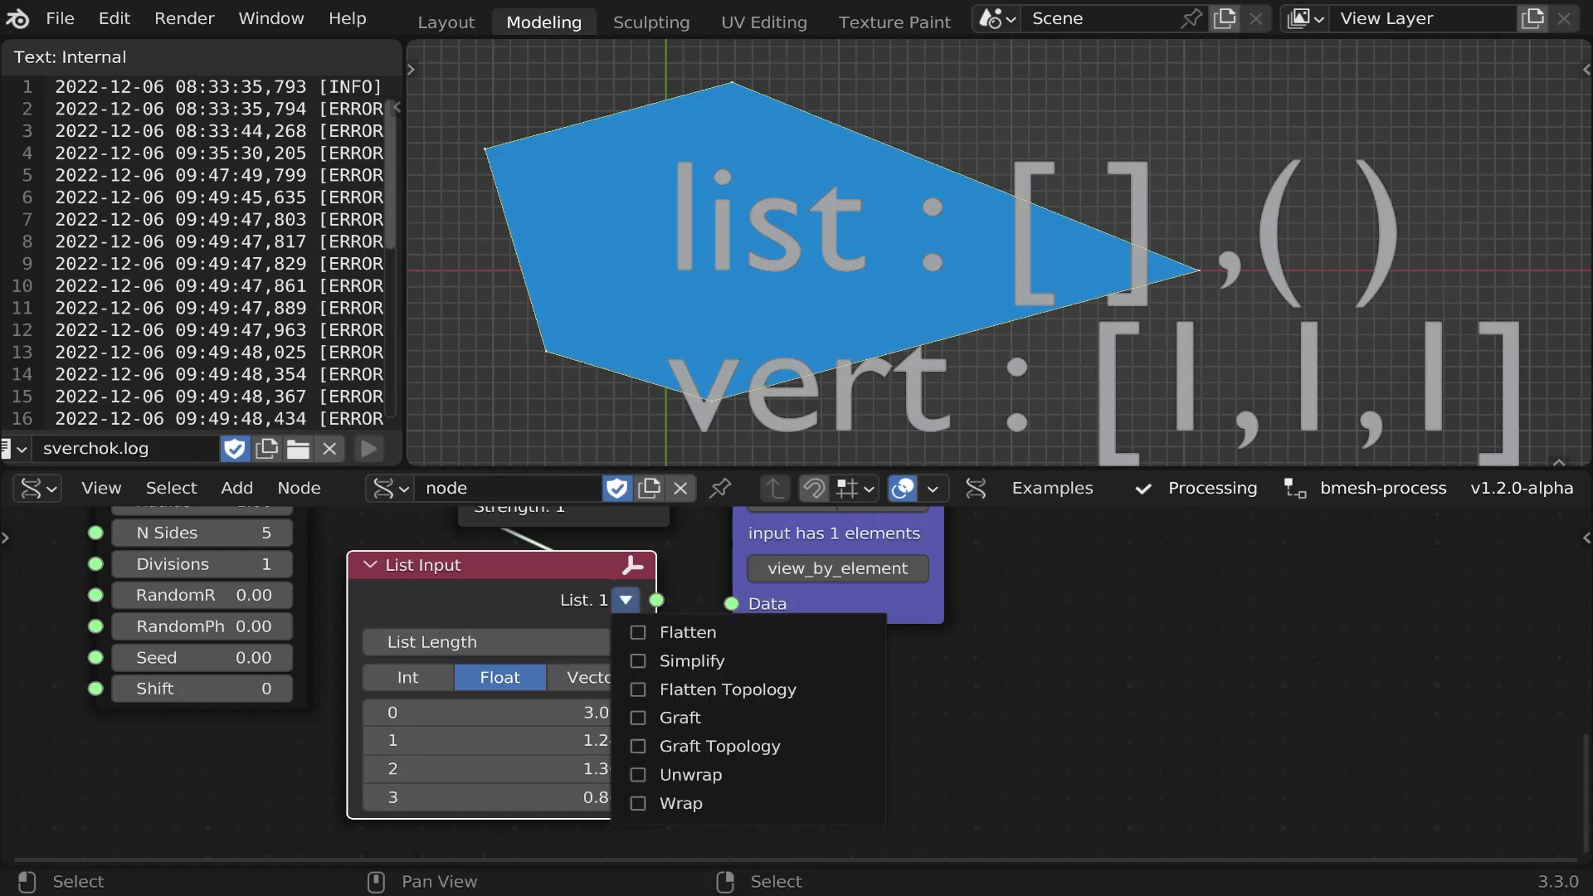
click(680, 718)
click(625, 600)
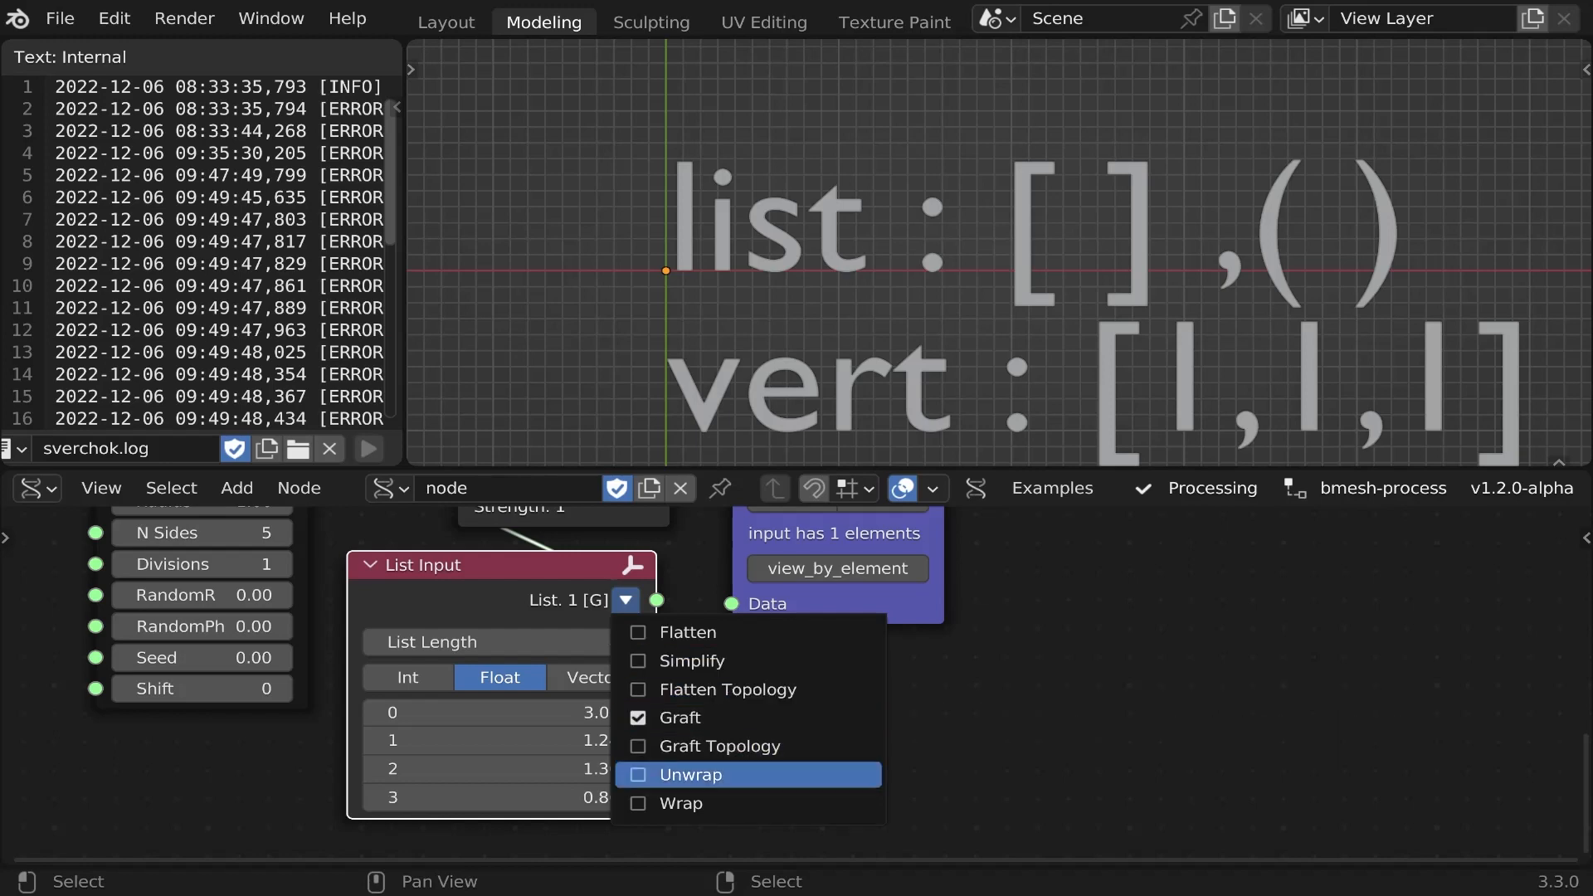
click(680, 775)
scroll(847, 260, down, 4)
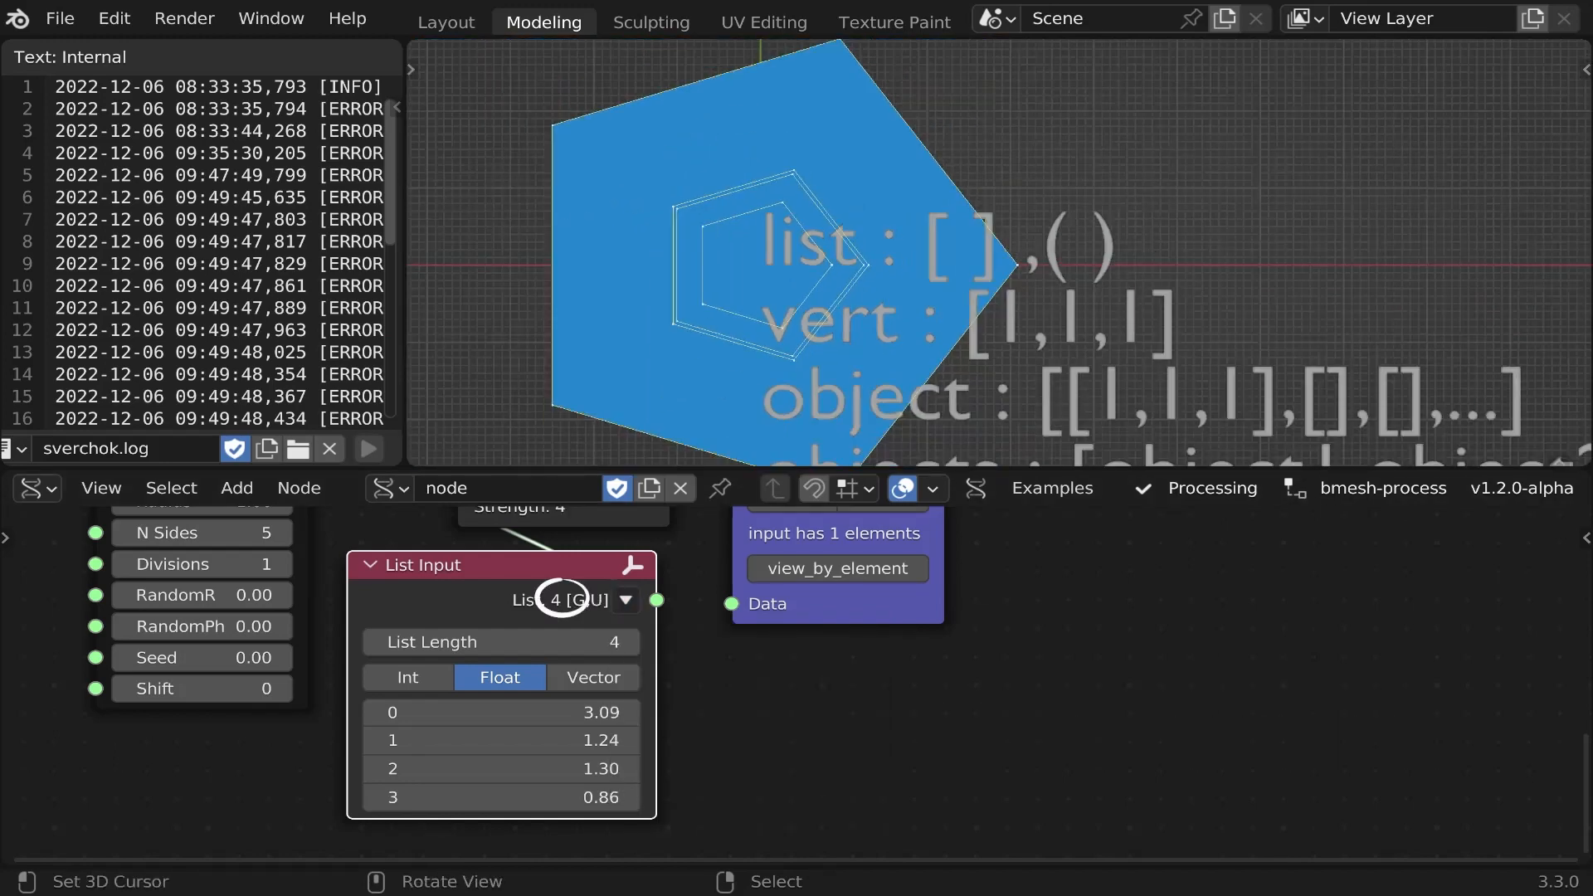
- Reduce the List Input length to 3 and set its second and third values to 1.94 and 2.44
click(372, 643)
click(372, 642)
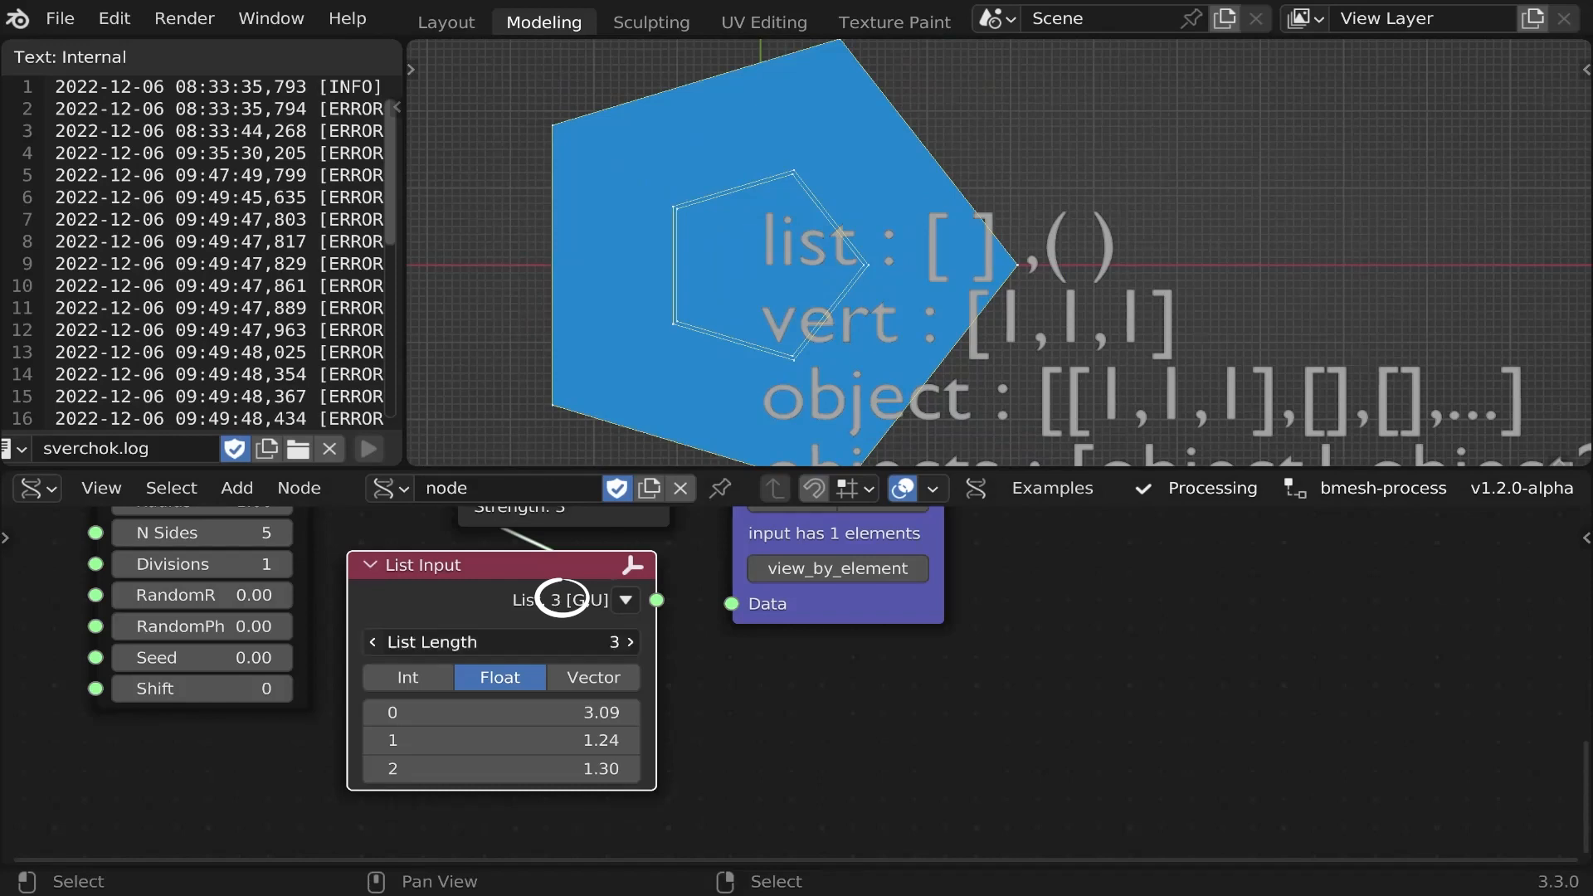
drag(498, 740, 675, 768)
click(630, 642)
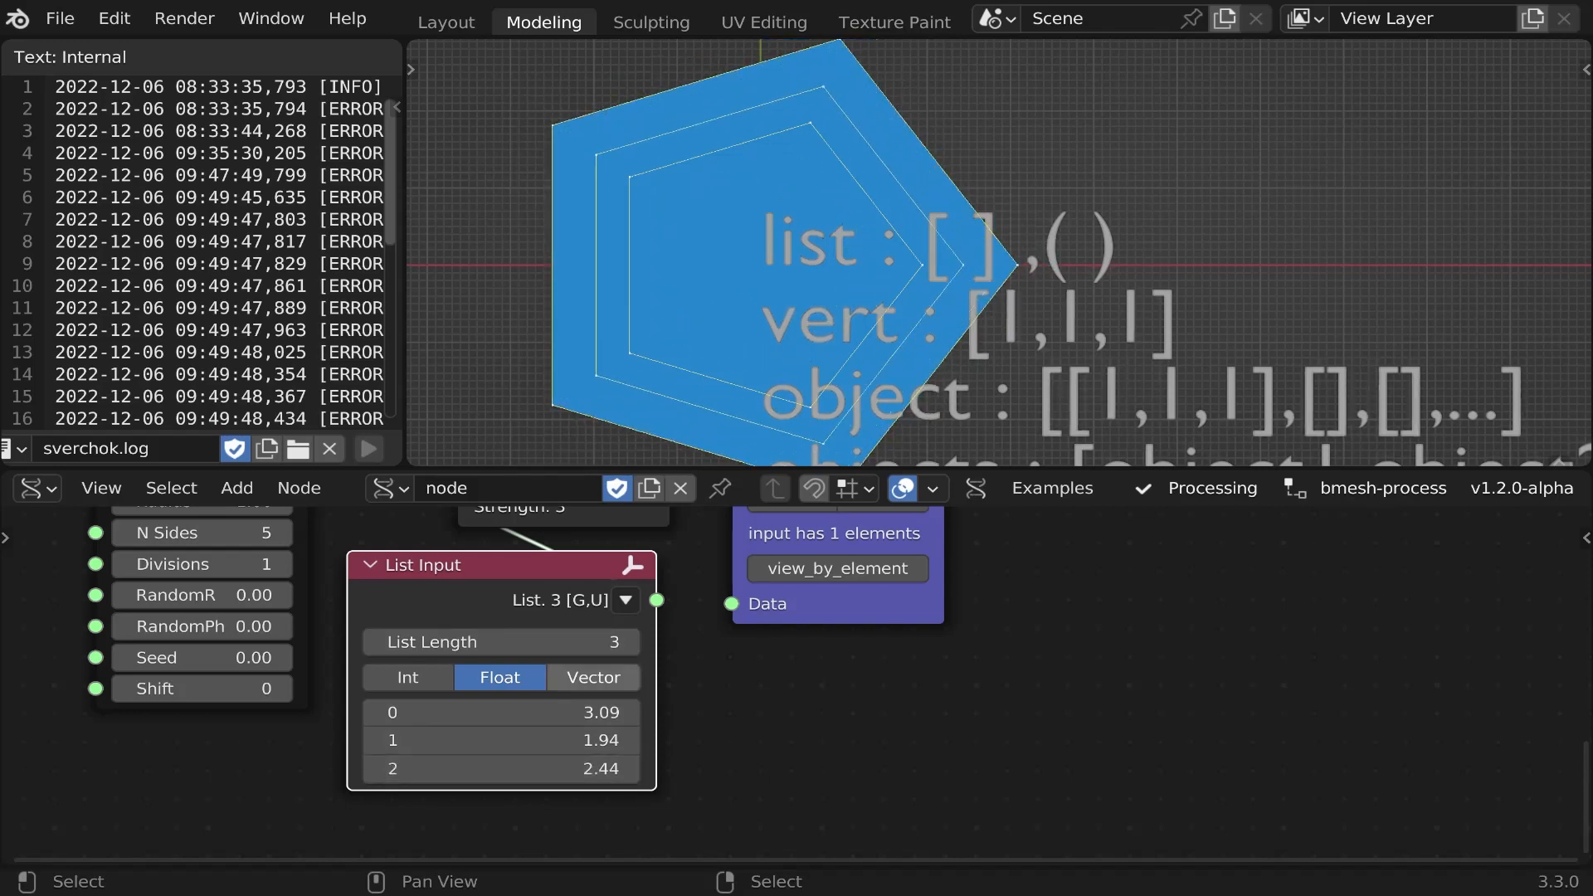
- Add a List Levels node from the List Struct category beside the List Input node
middle_drag(534, 565, 514, 696)
drag(514, 696, 530, 687)
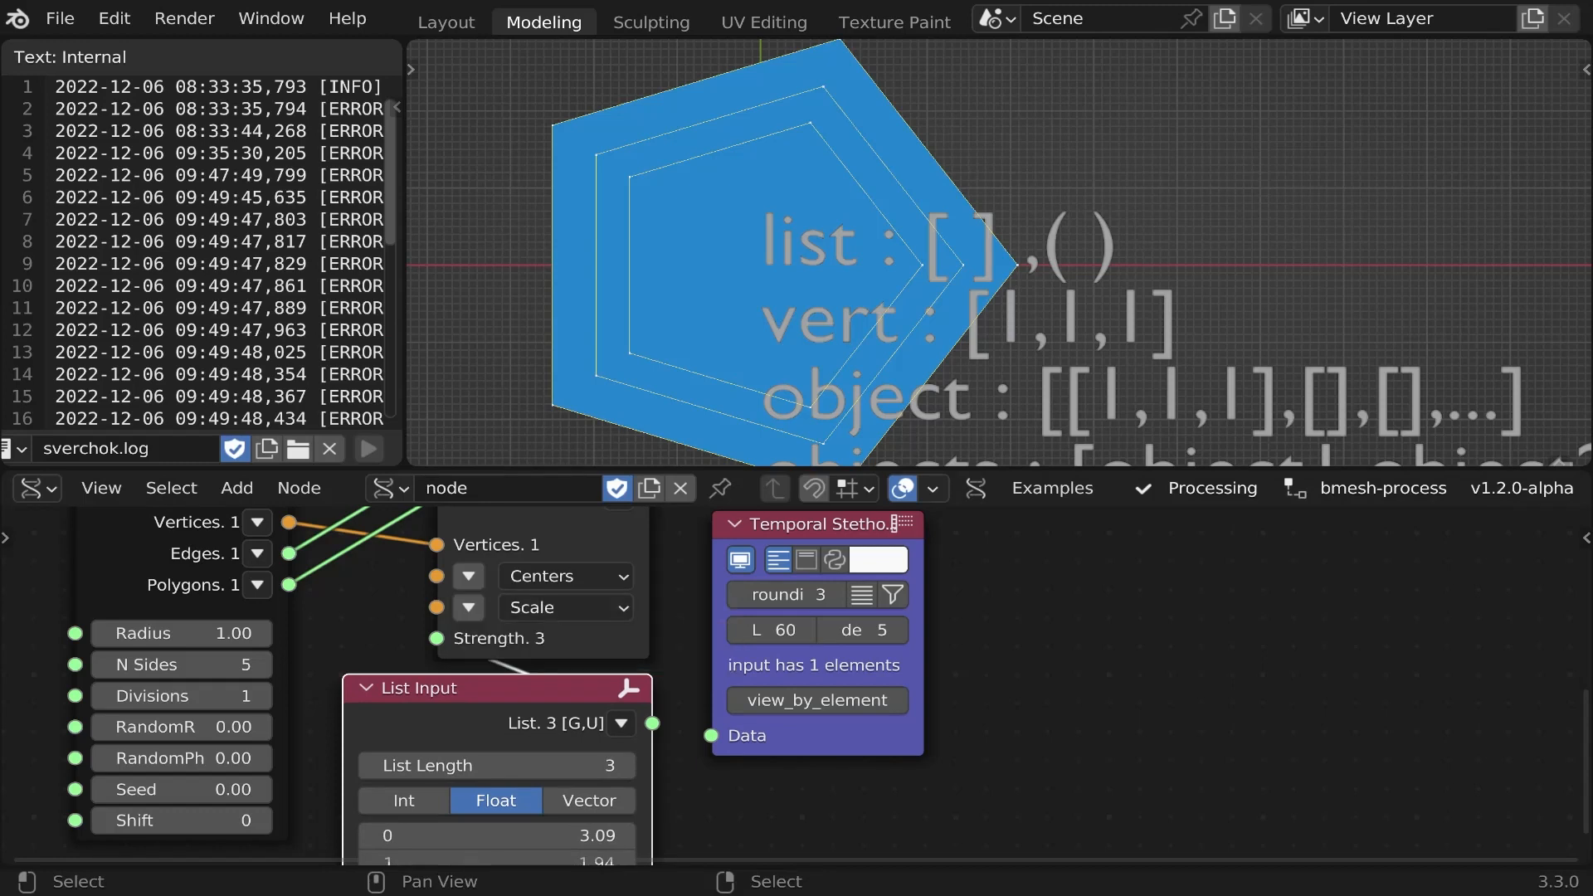
key(1)
mouse_move(712, 647)
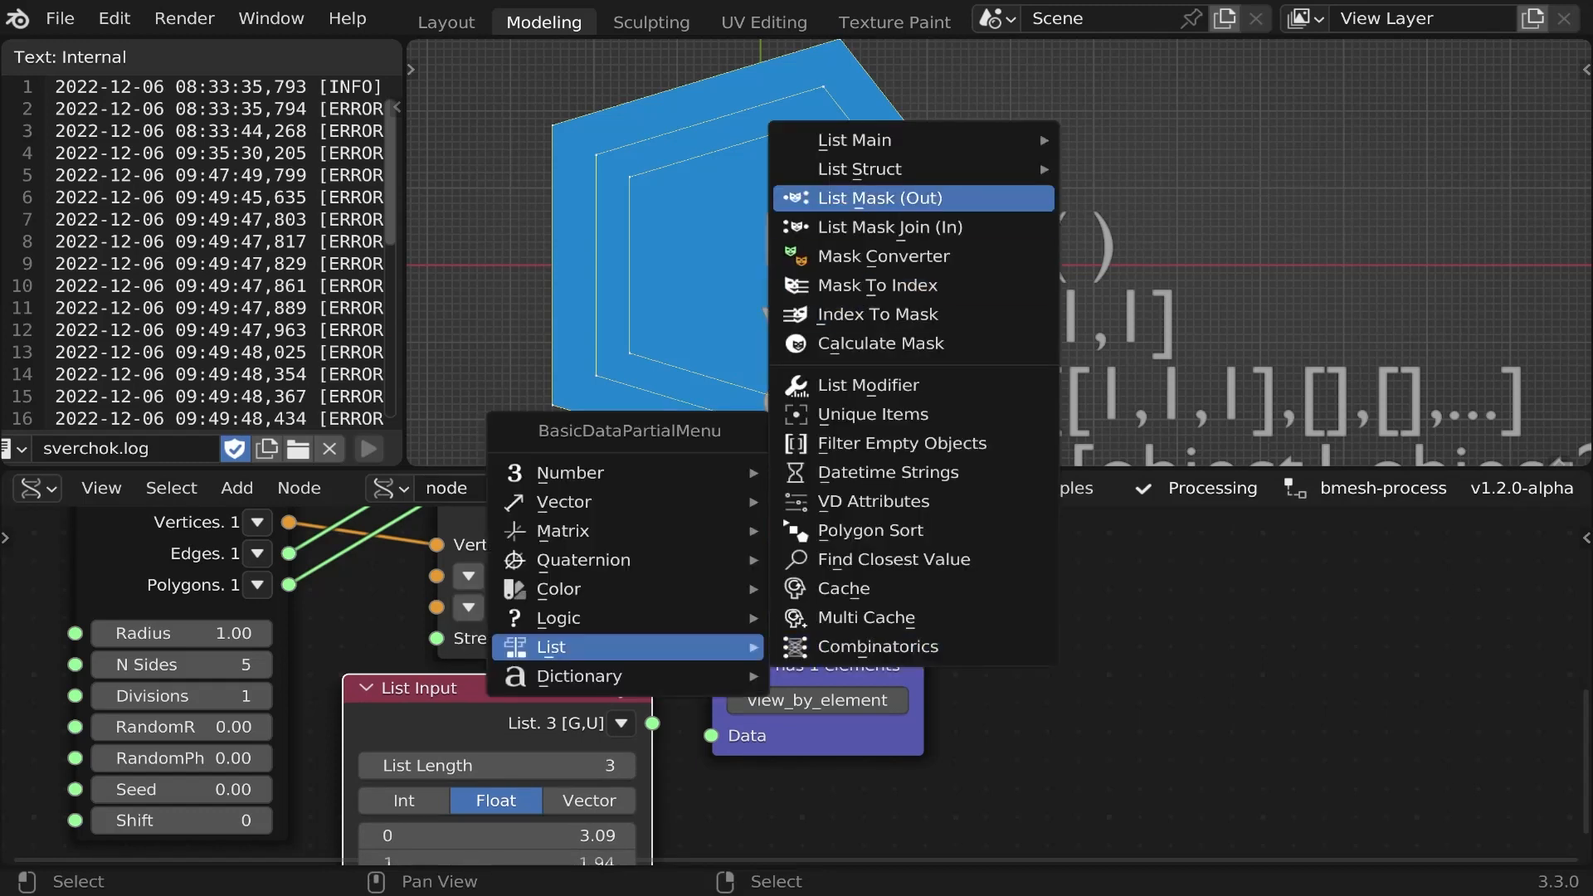
mouse_move(913, 169)
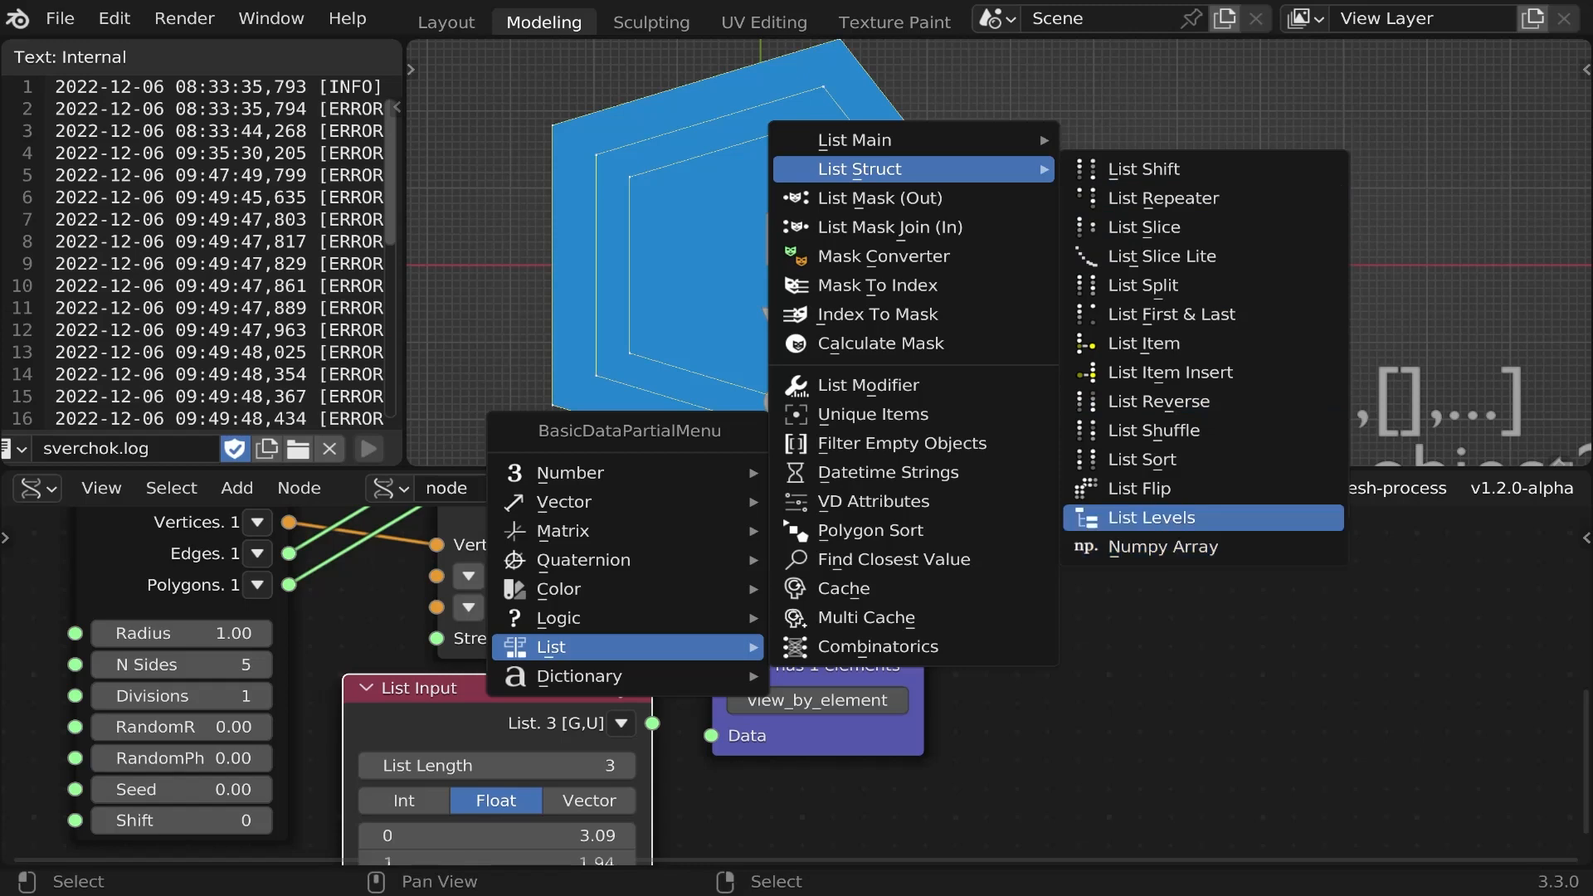
click(1153, 518)
click(742, 663)
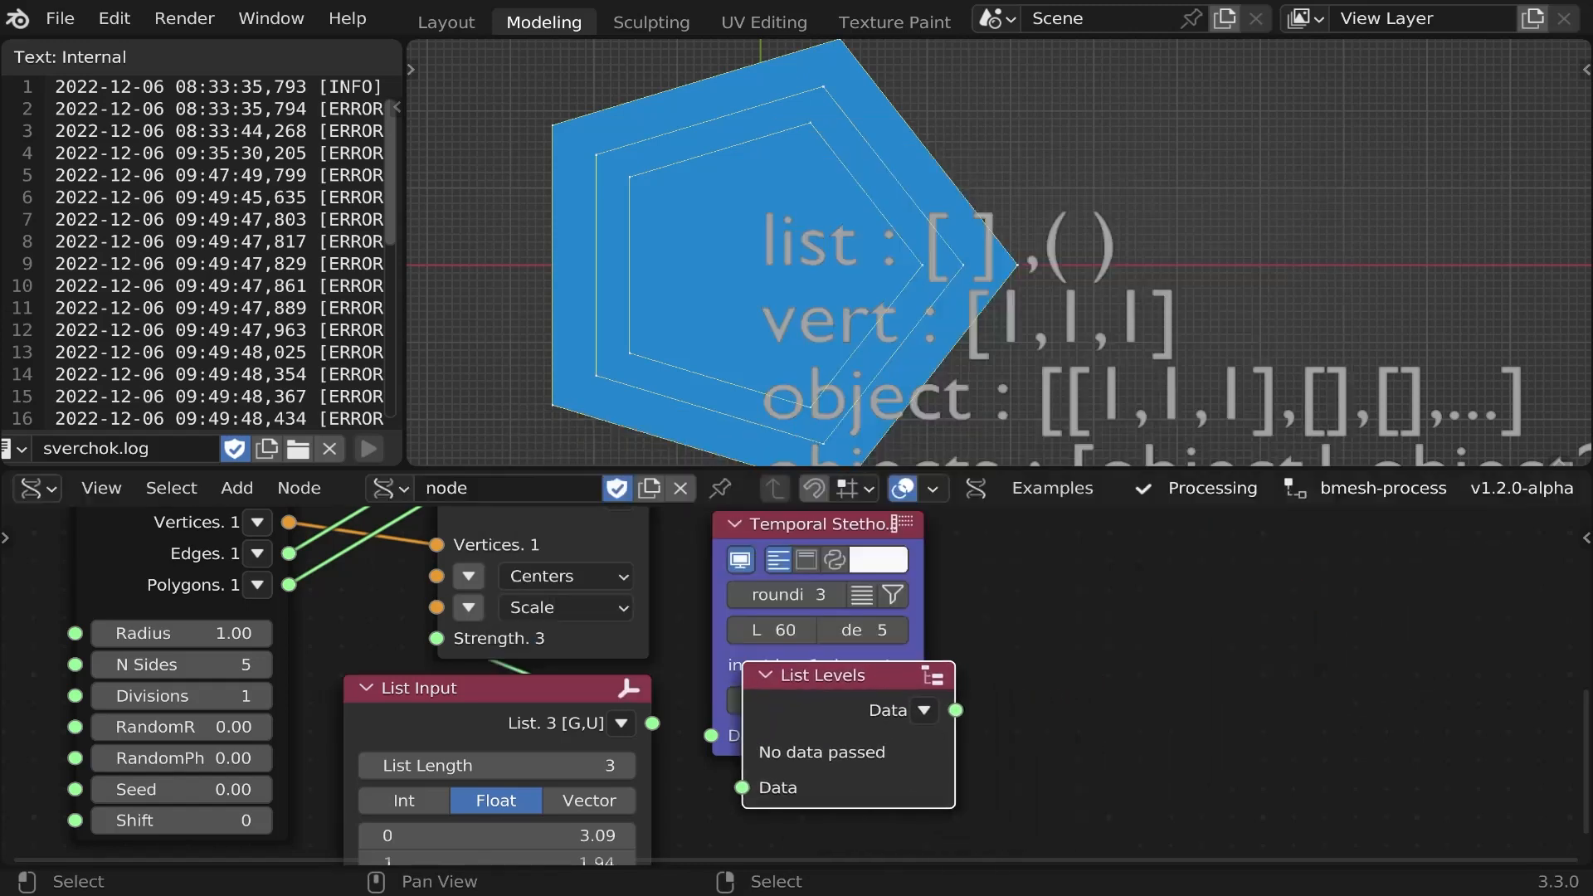
- Link the List Input's list output to the List Levels node and display that node's output in the Stethoscope
drag(652, 723, 742, 787)
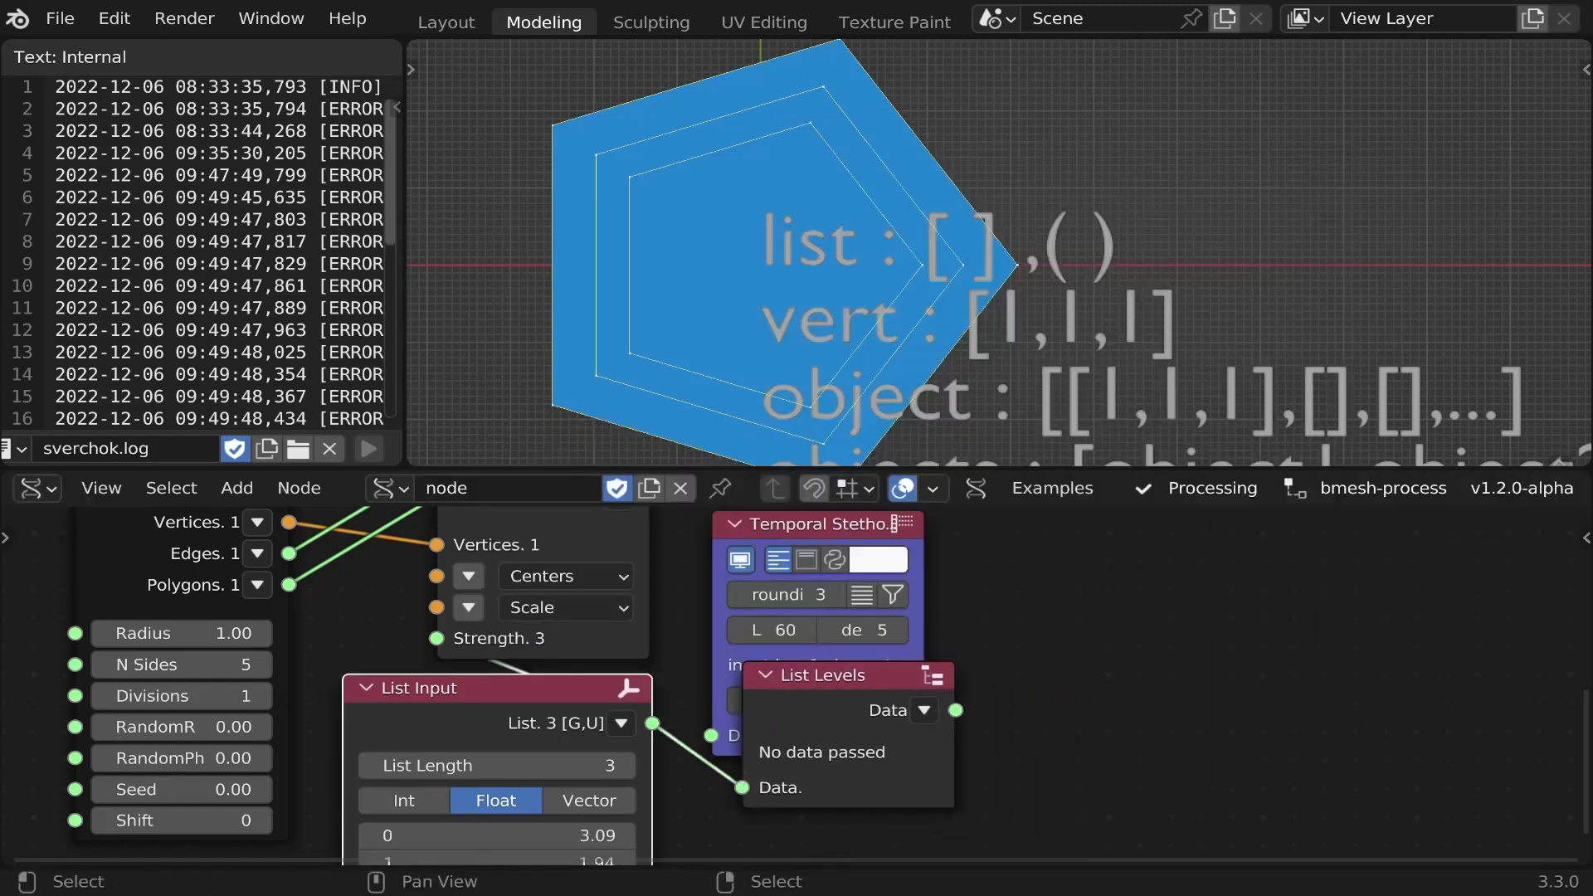
drag(809, 678, 799, 668)
middle_drag(798, 667, 745, 617)
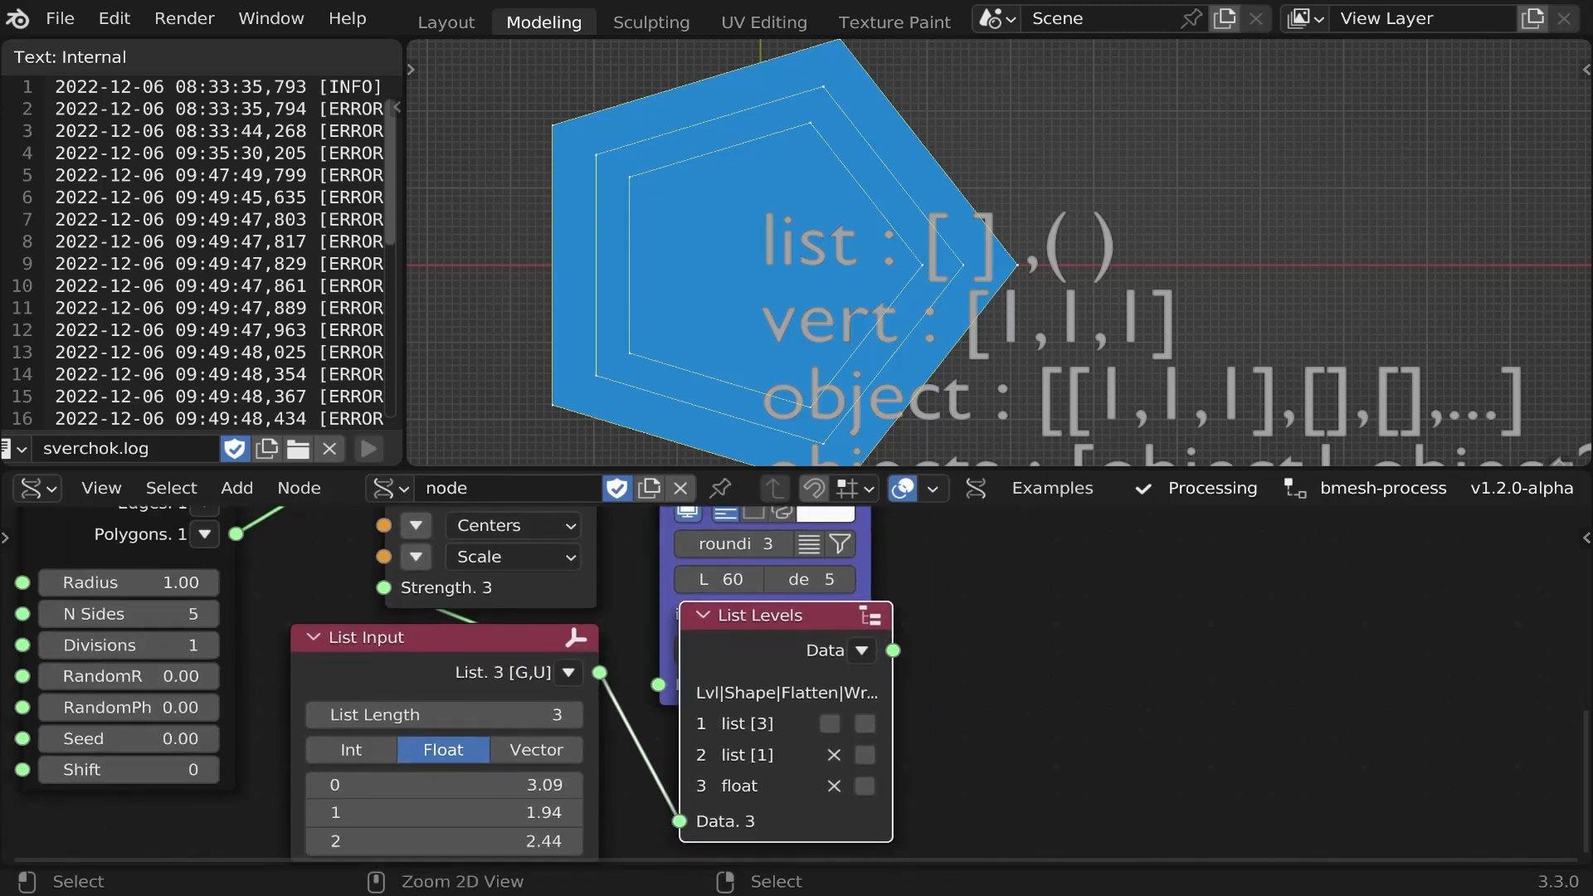
ctrl+click(745, 618)
middle_drag(865, 724, 557, 619)
scroll(614, 615, down, 2)
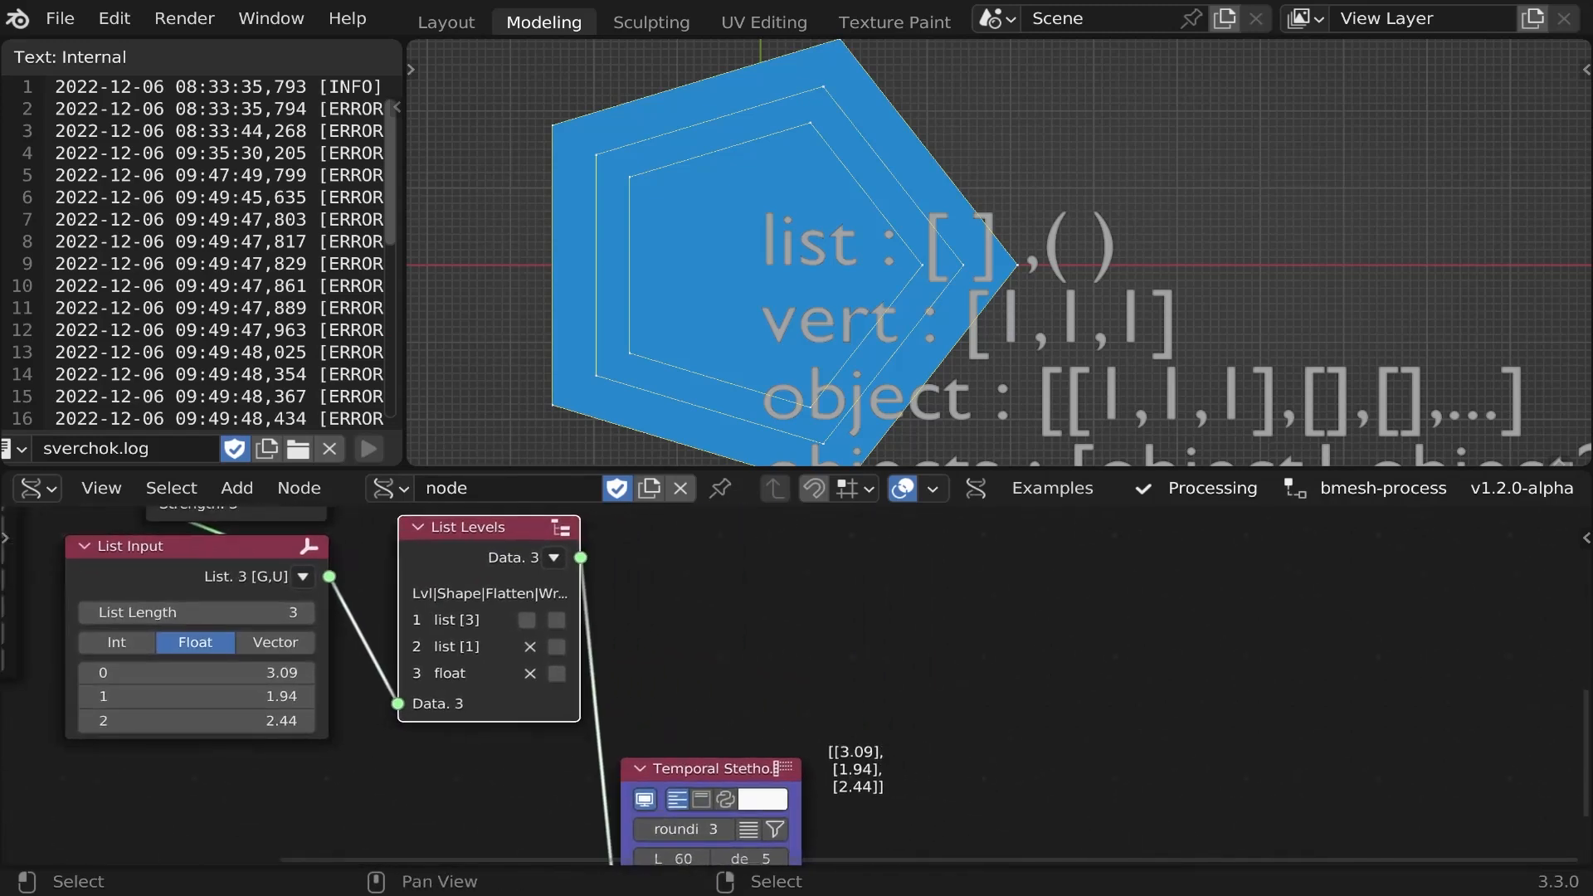
- Flatten and wrap level 1 in the List Levels node to compare the nesting, and clear both options again
click(526, 620)
click(556, 620)
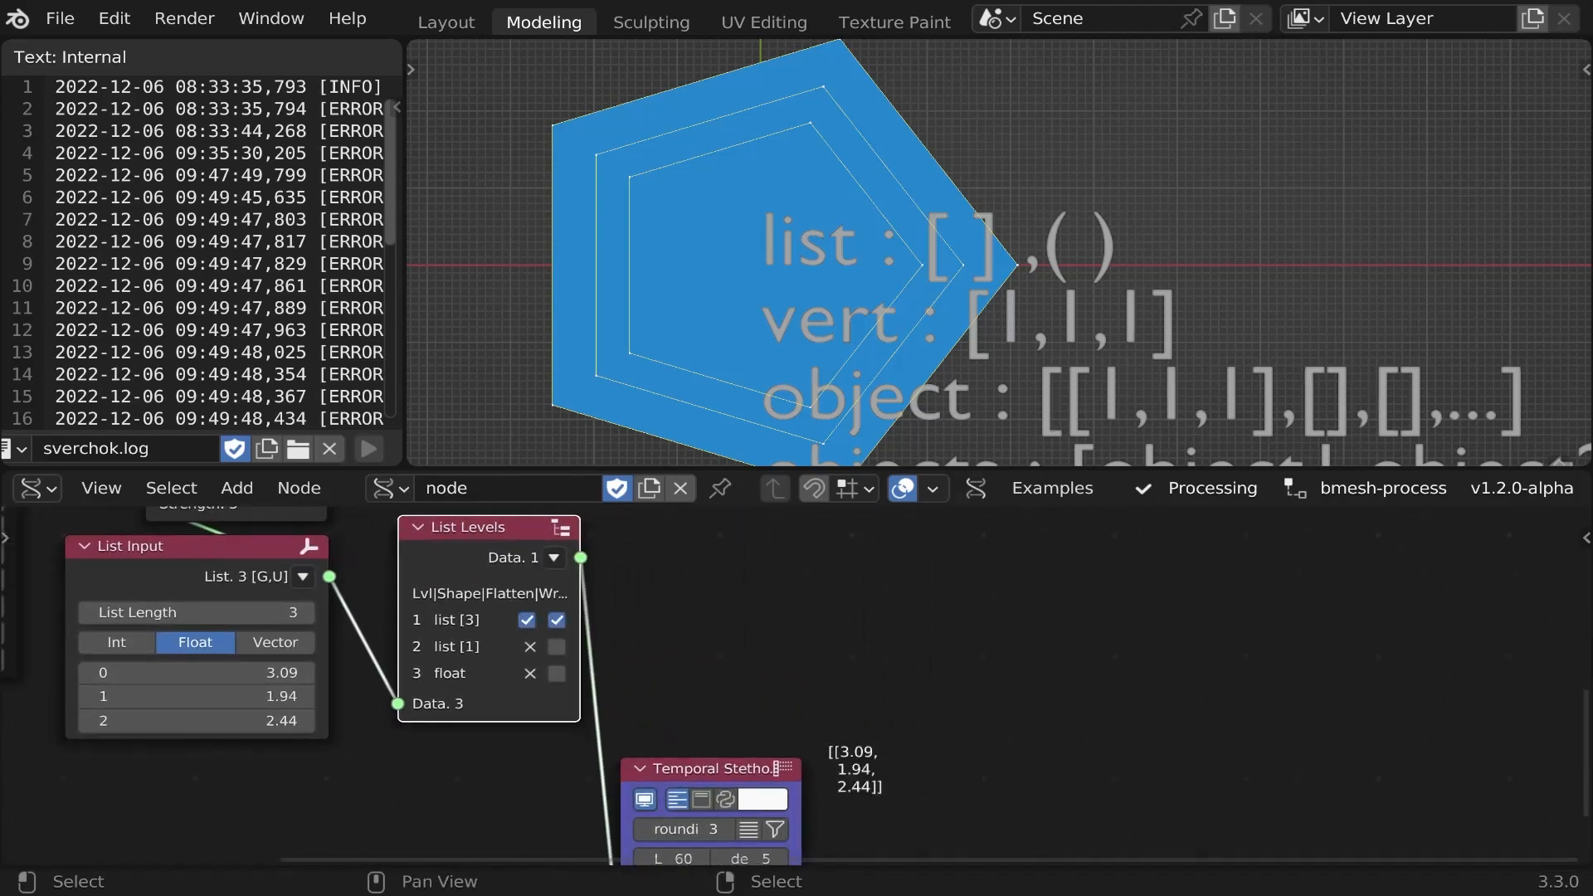
click(556, 620)
click(526, 619)
- Wrap levels 2 and 3 in the List Levels node to compare the nesting, and remove both wraps again
click(556, 646)
click(556, 673)
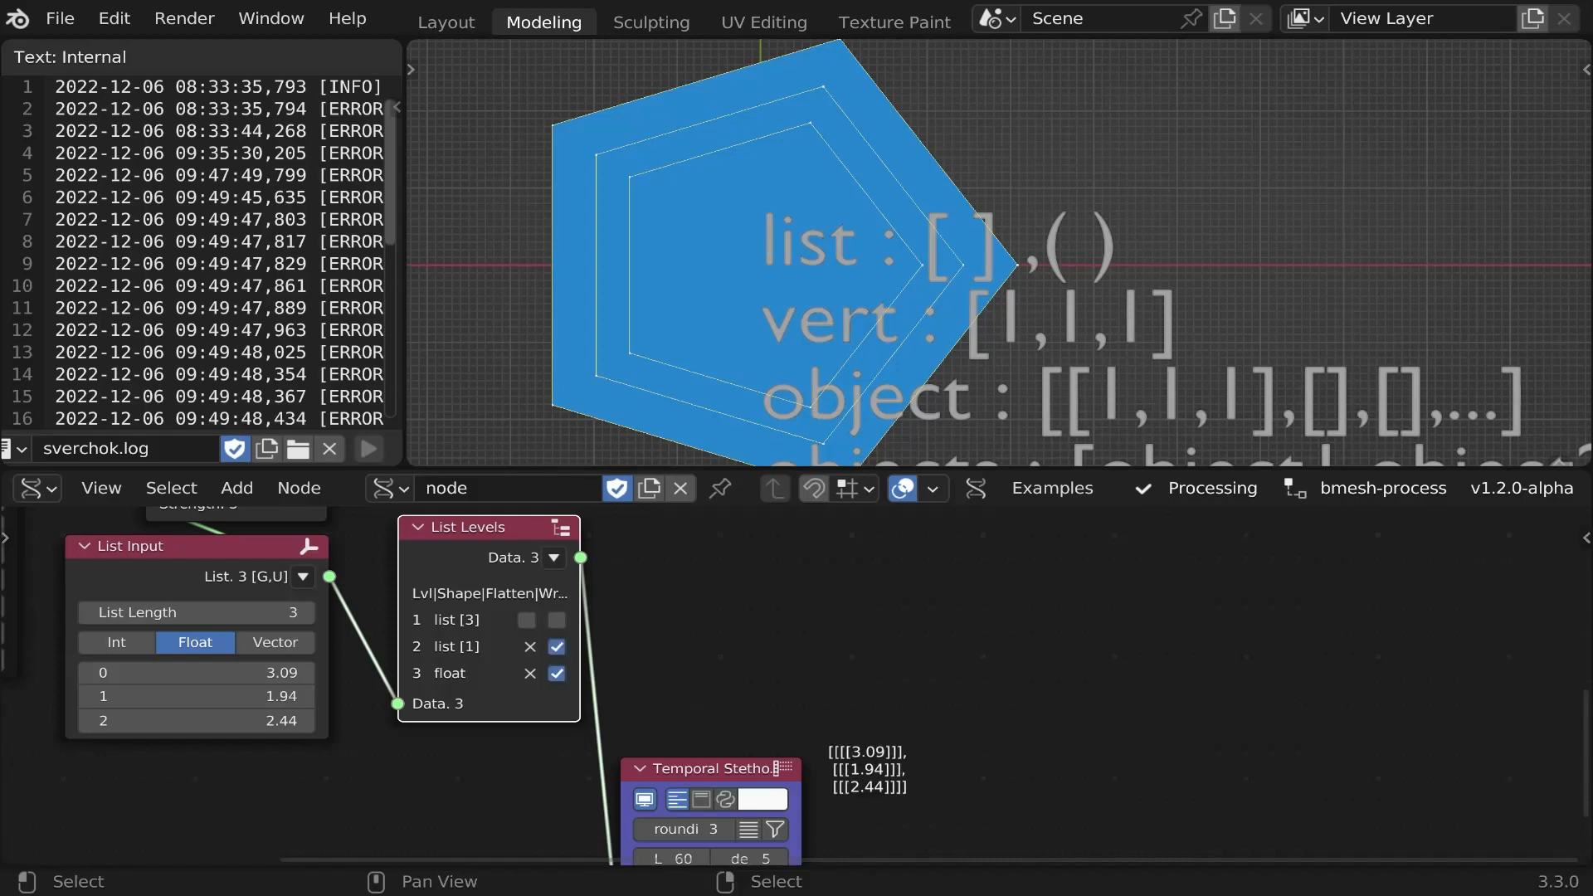
click(556, 672)
click(556, 646)
- Reapply wrapping and flattening to level 1 of the List Levels node, and switch both off again
click(556, 620)
click(526, 619)
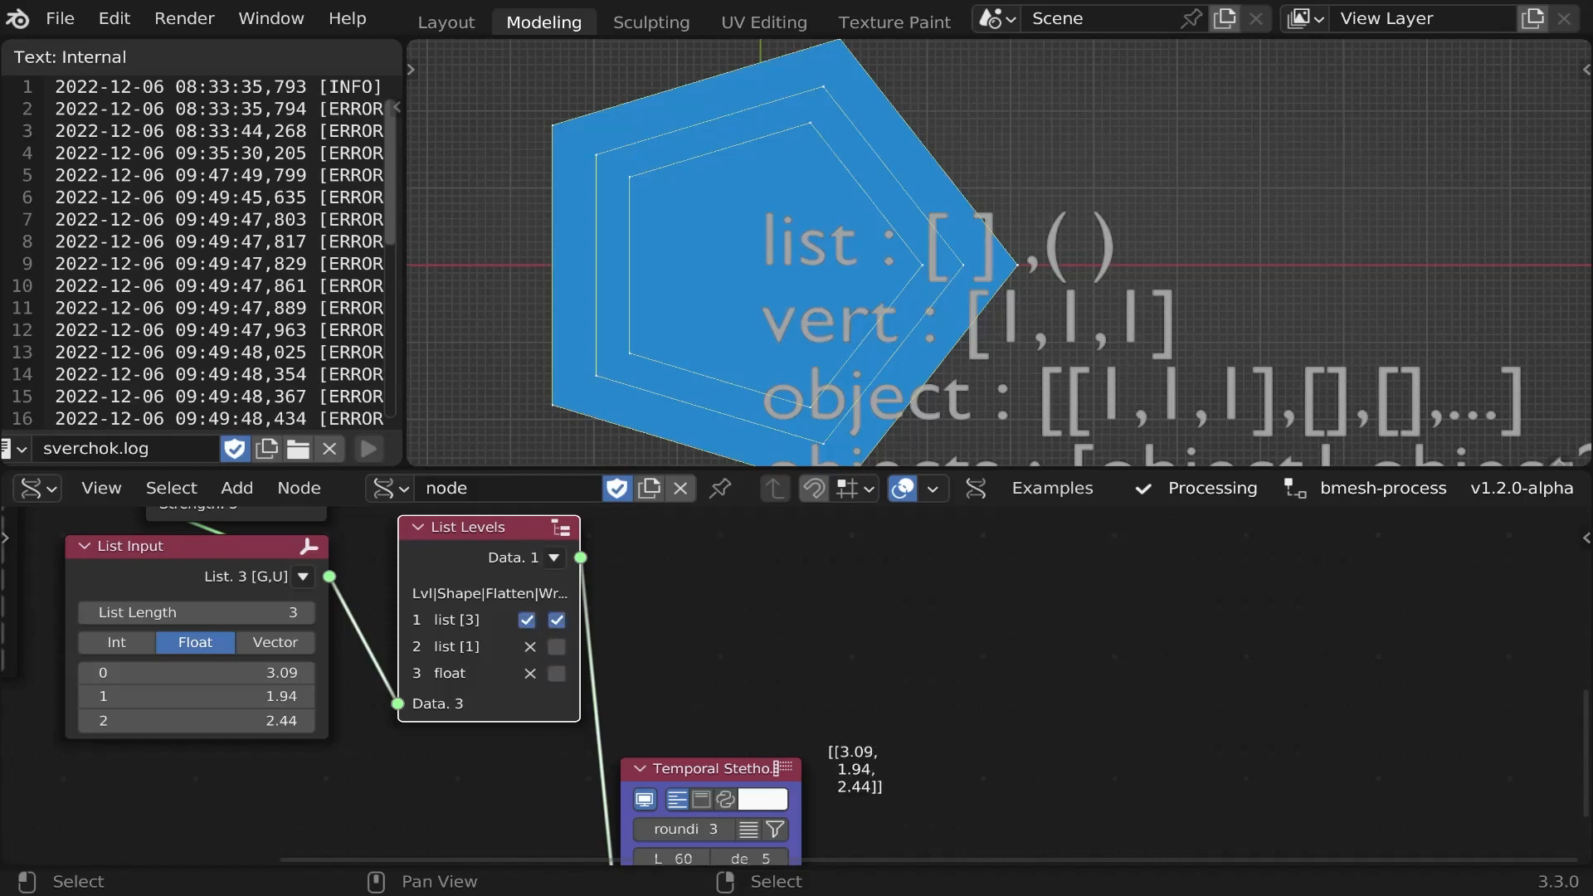
click(556, 620)
click(526, 620)
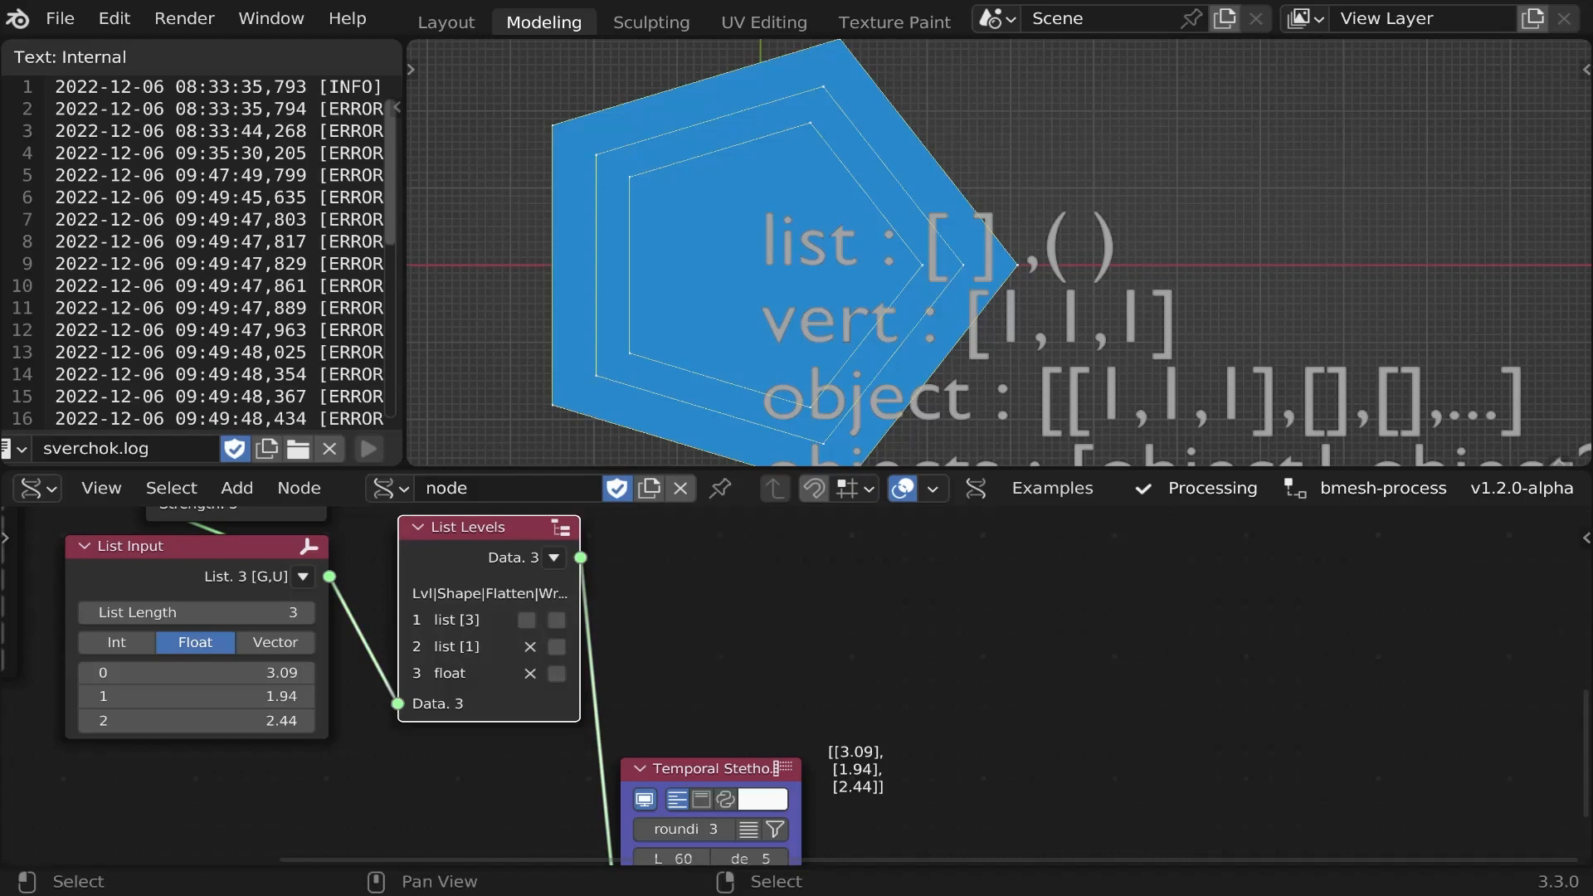
- Delete the List Levels node and move the Stethoscope node closer to the List Input node
key(x)
drag(703, 769, 503, 573)
middle_drag(502, 598, 846, 745)
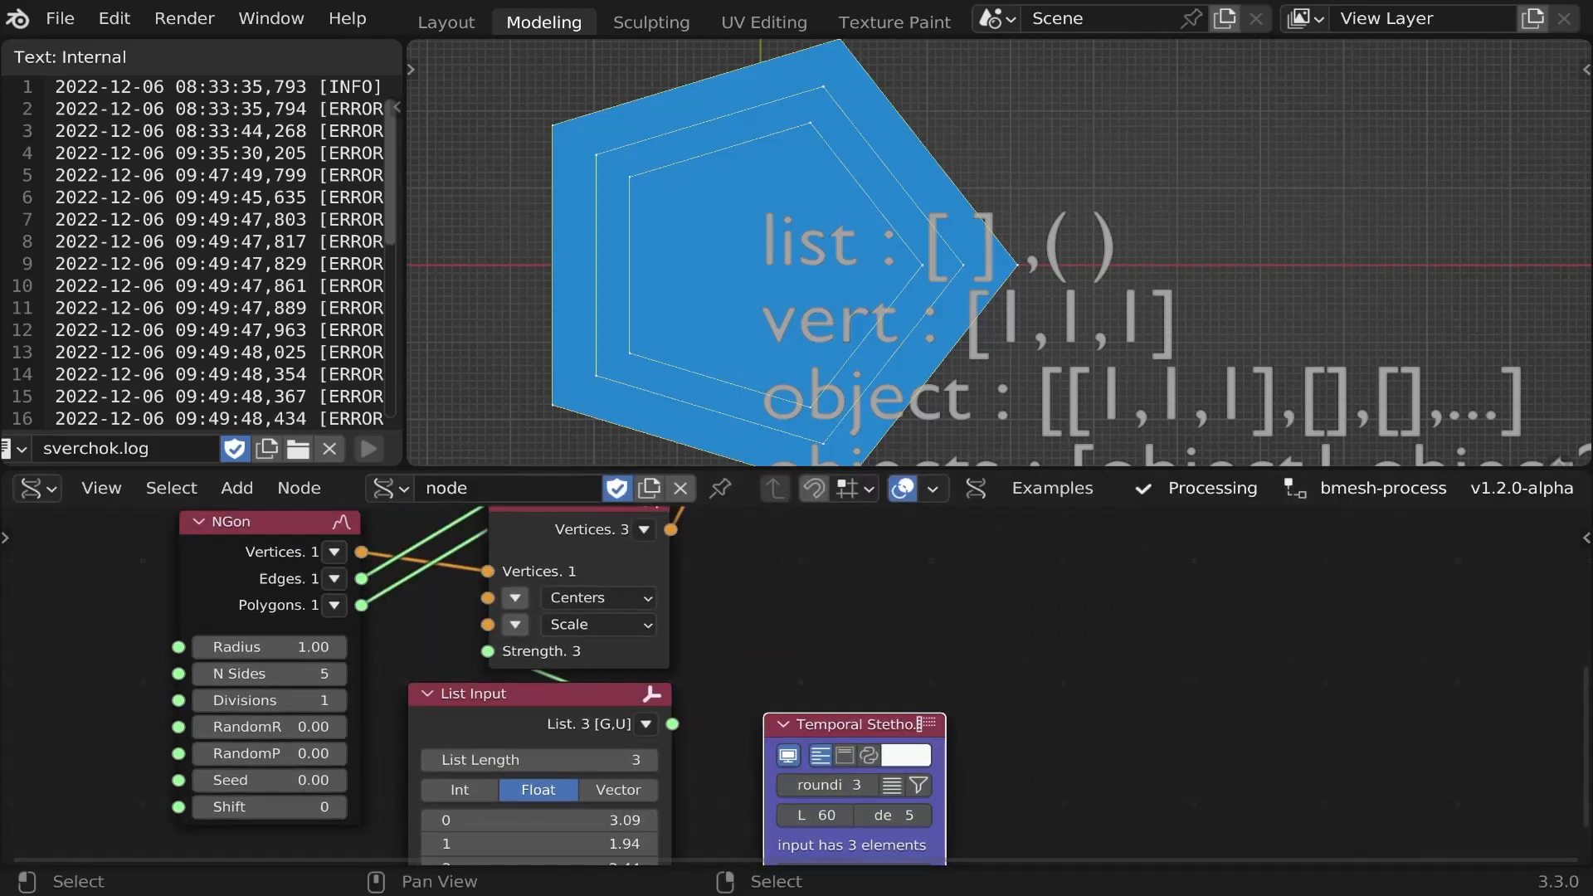